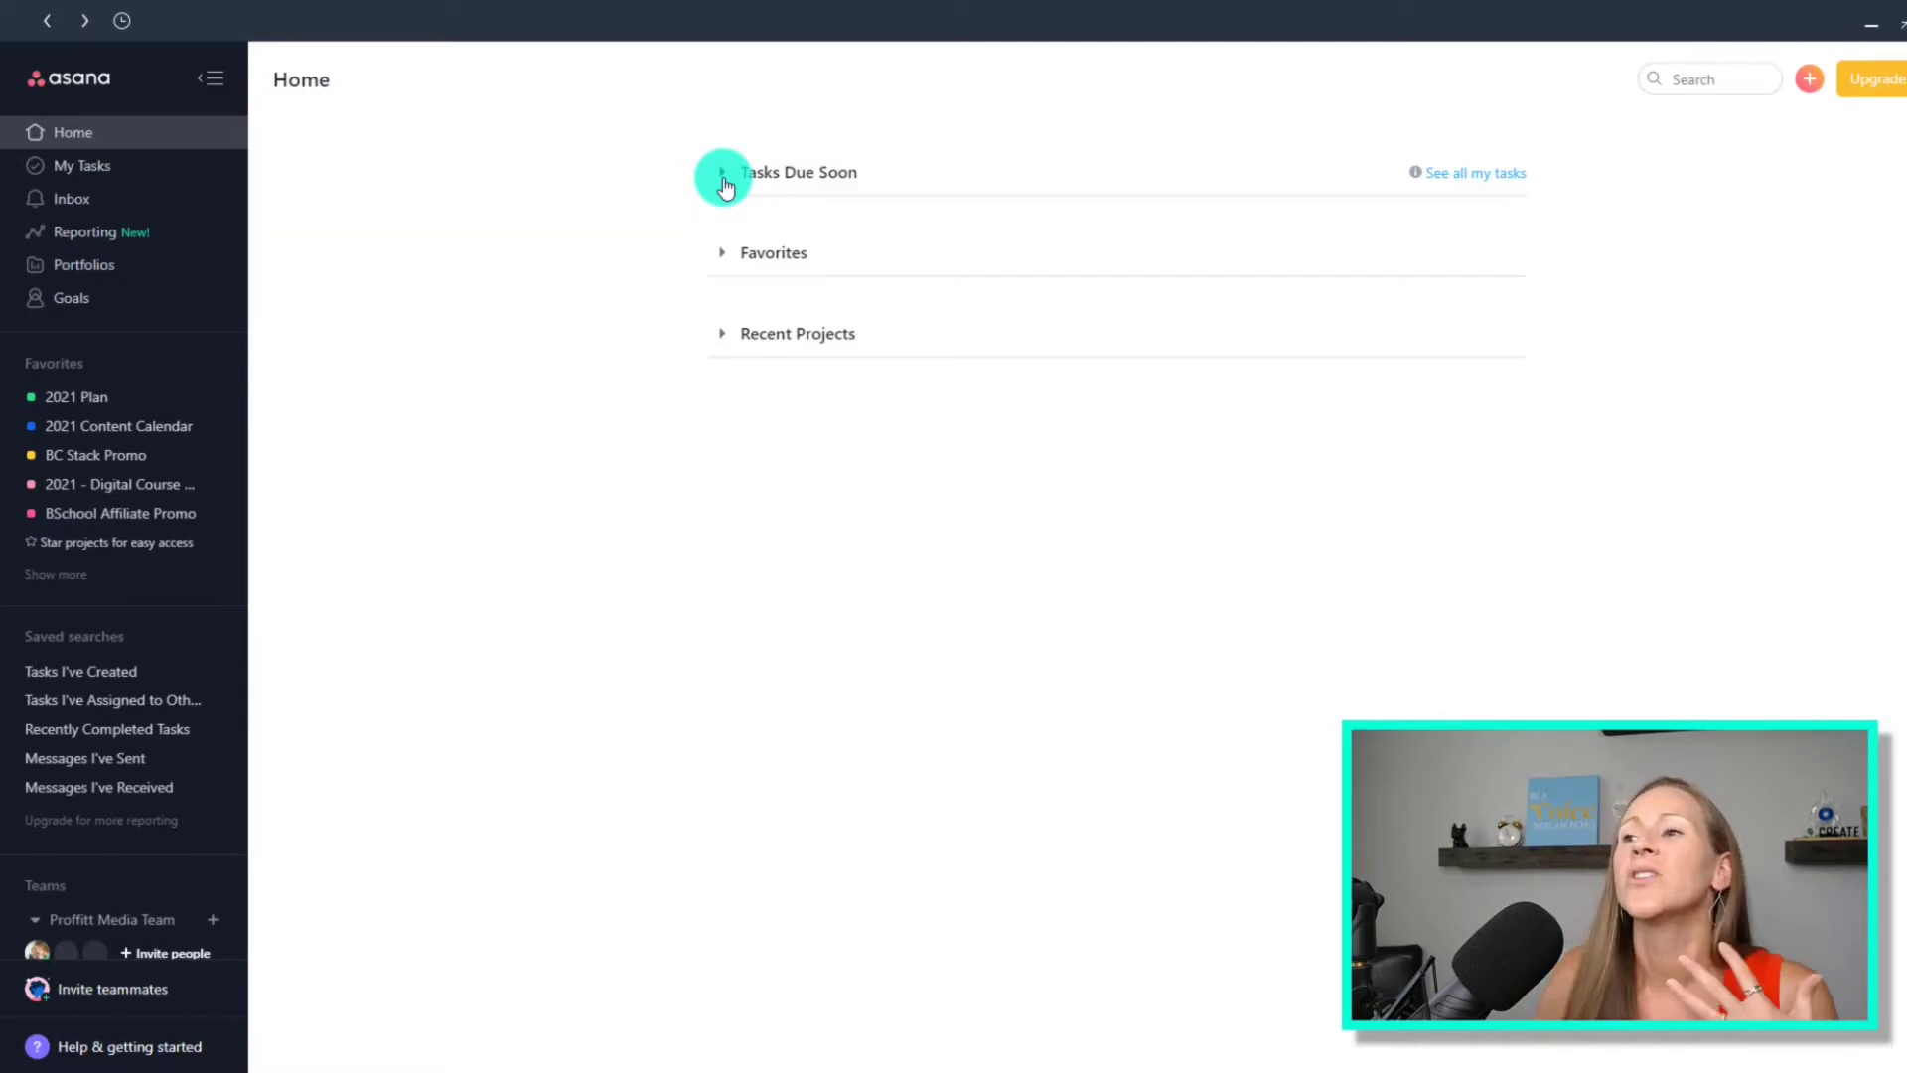
Expand Tasks Due Soon and check off the IG/FB POST task due today.
click(723, 177)
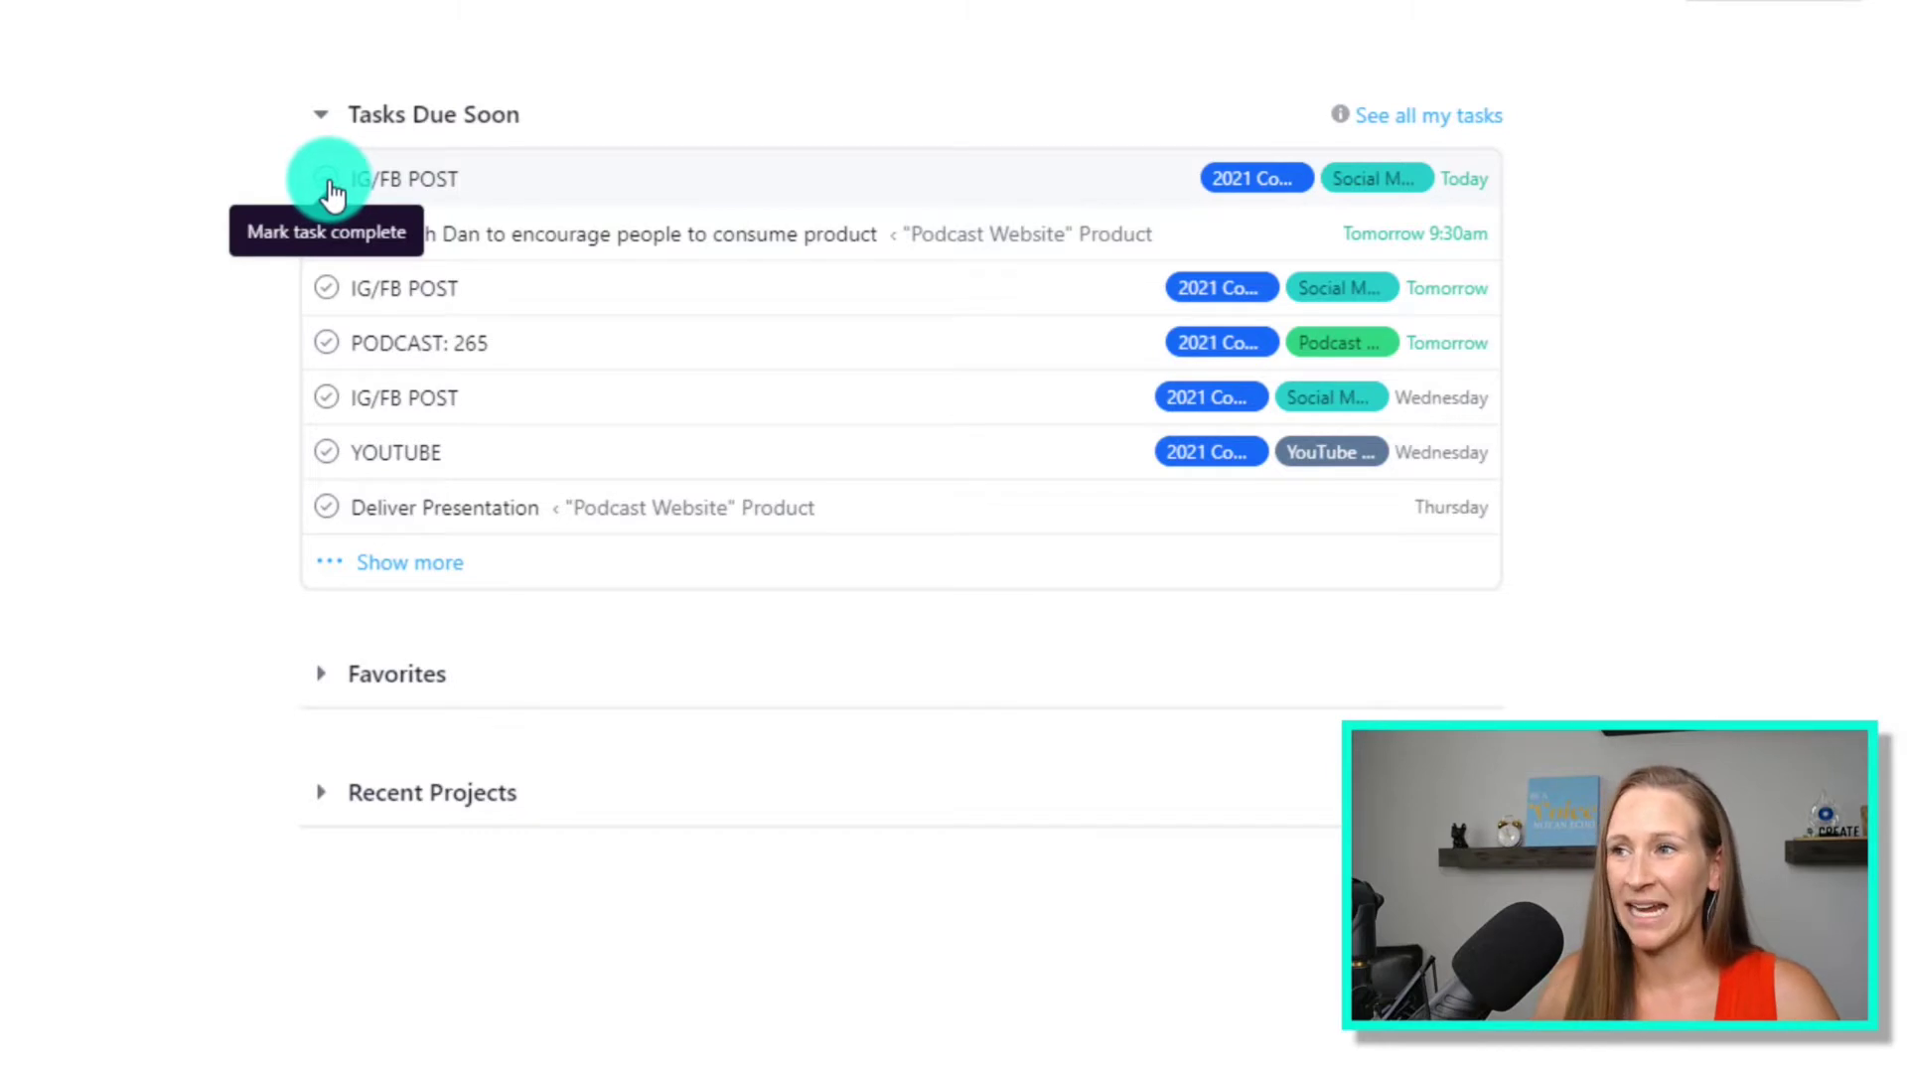
click(327, 179)
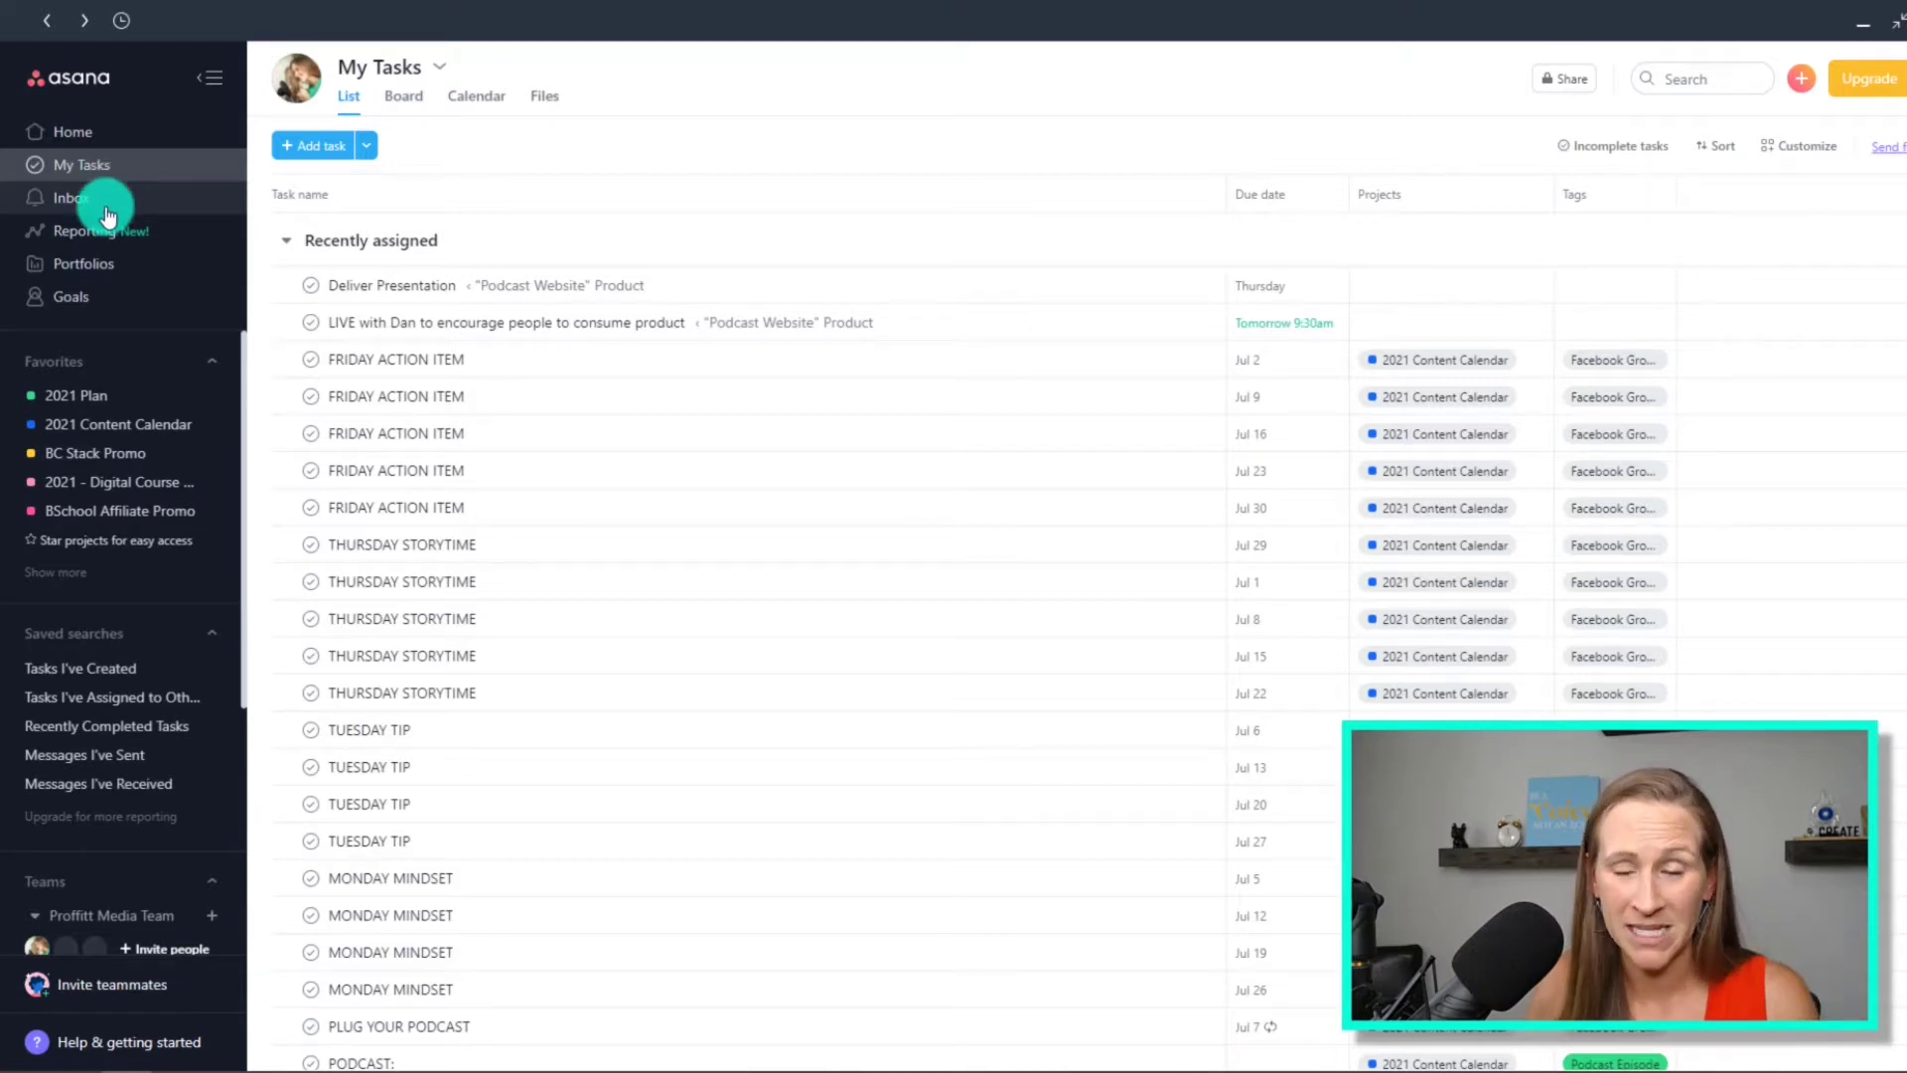
Return to Home and open the 2021 Content Calendar project from Favorites.
click(102, 139)
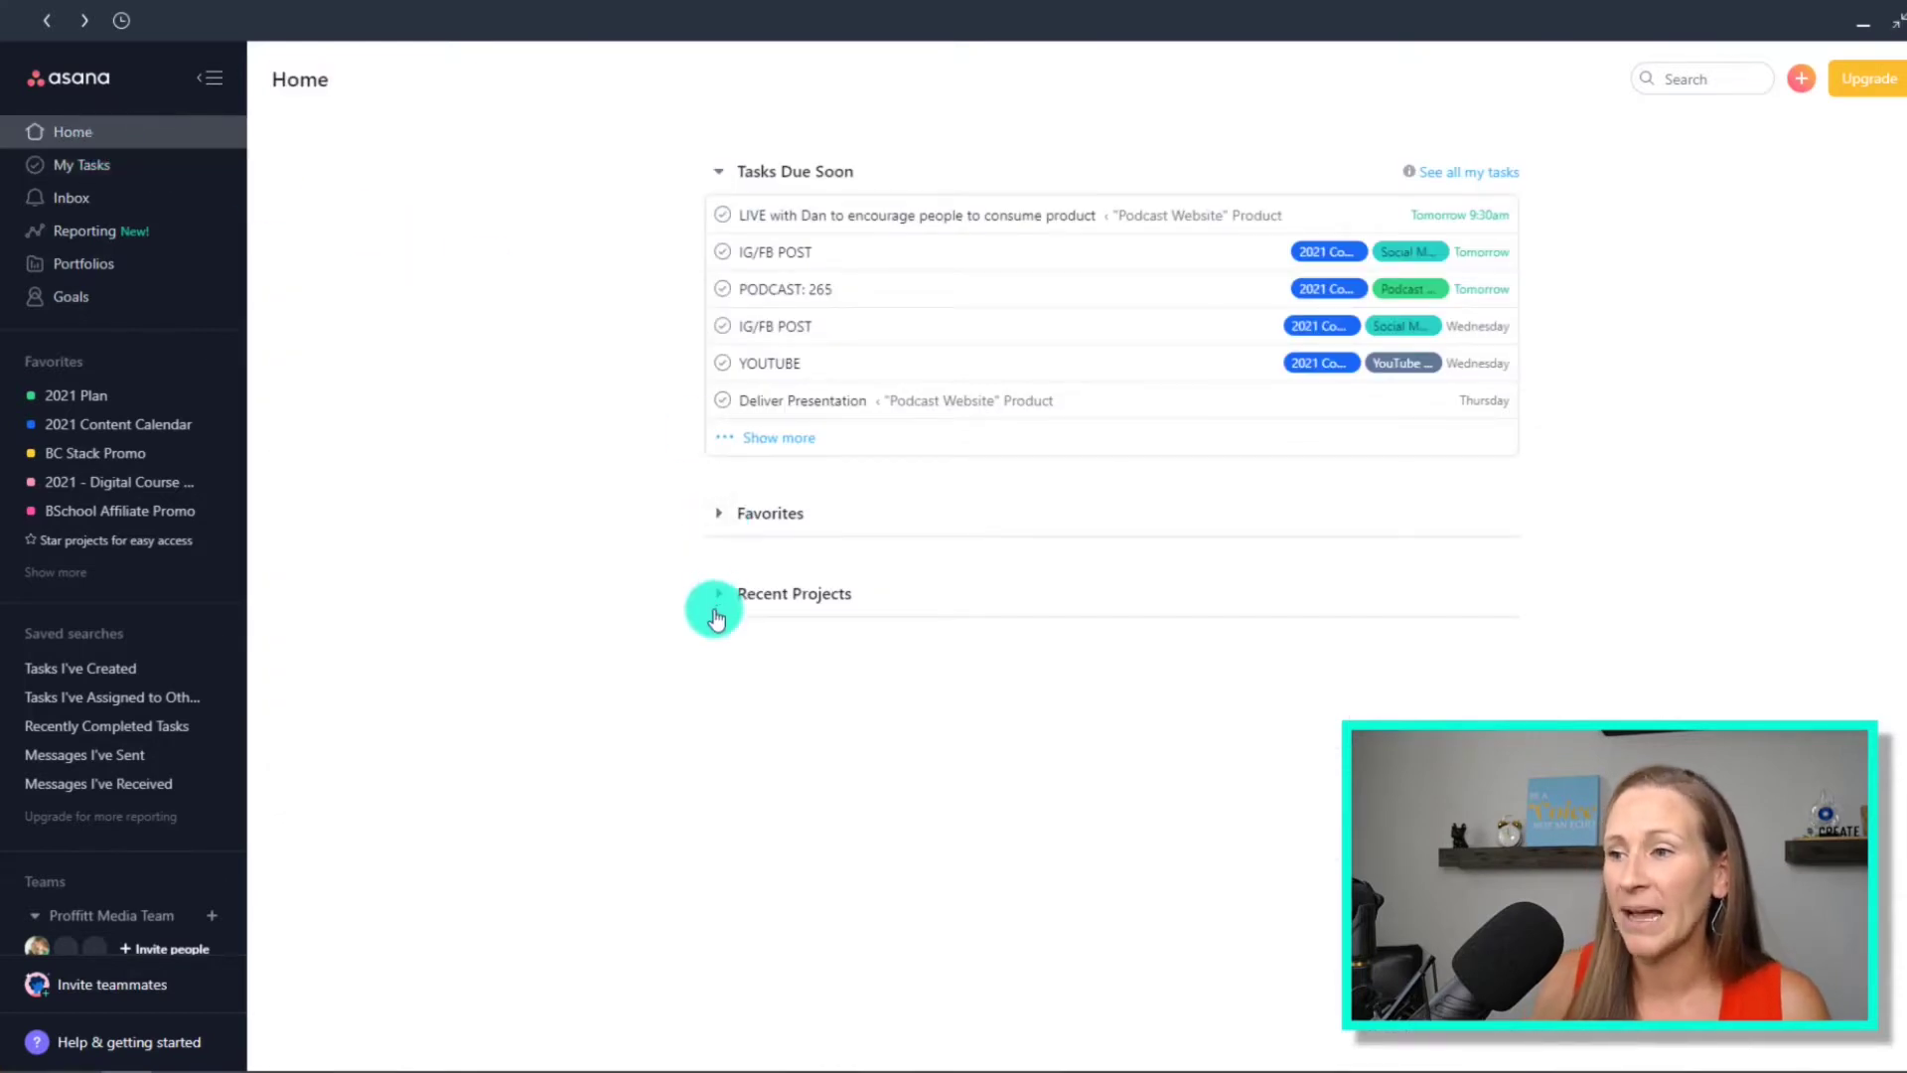
click(717, 518)
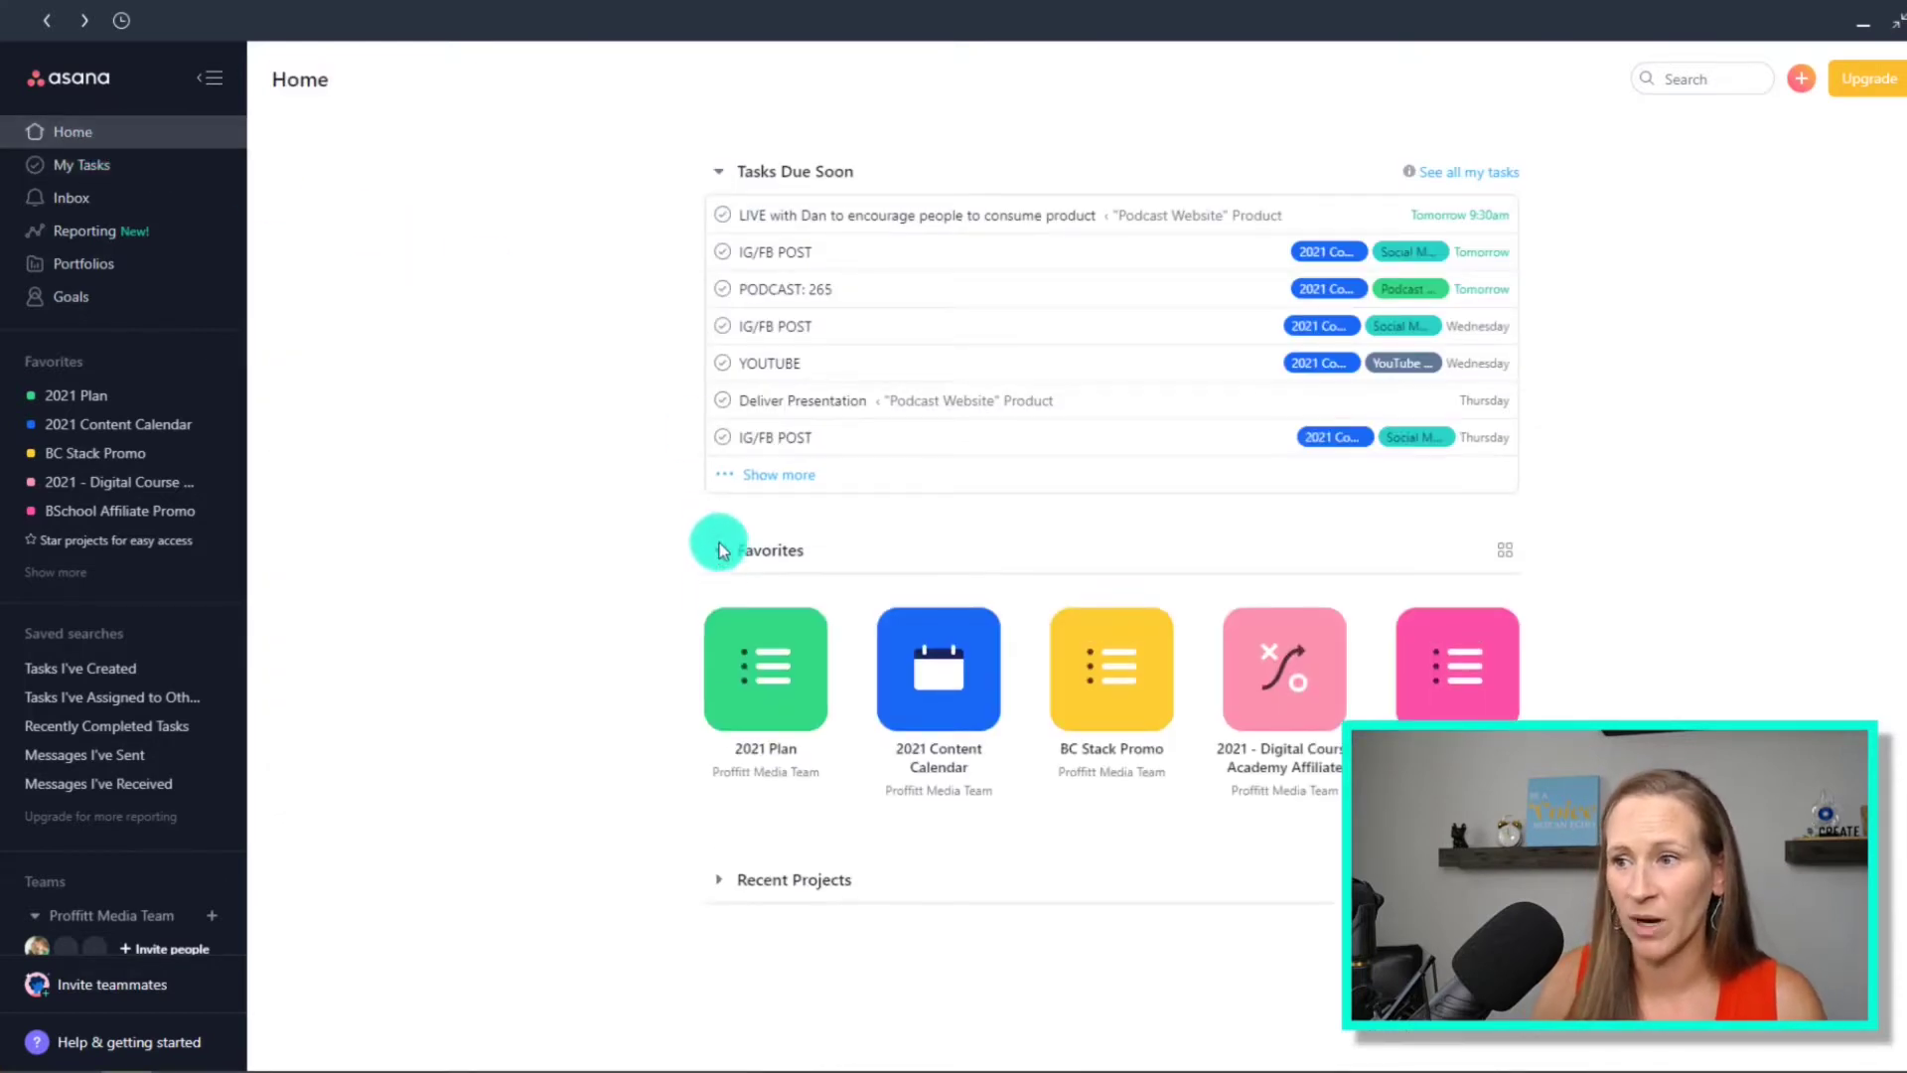
click(948, 692)
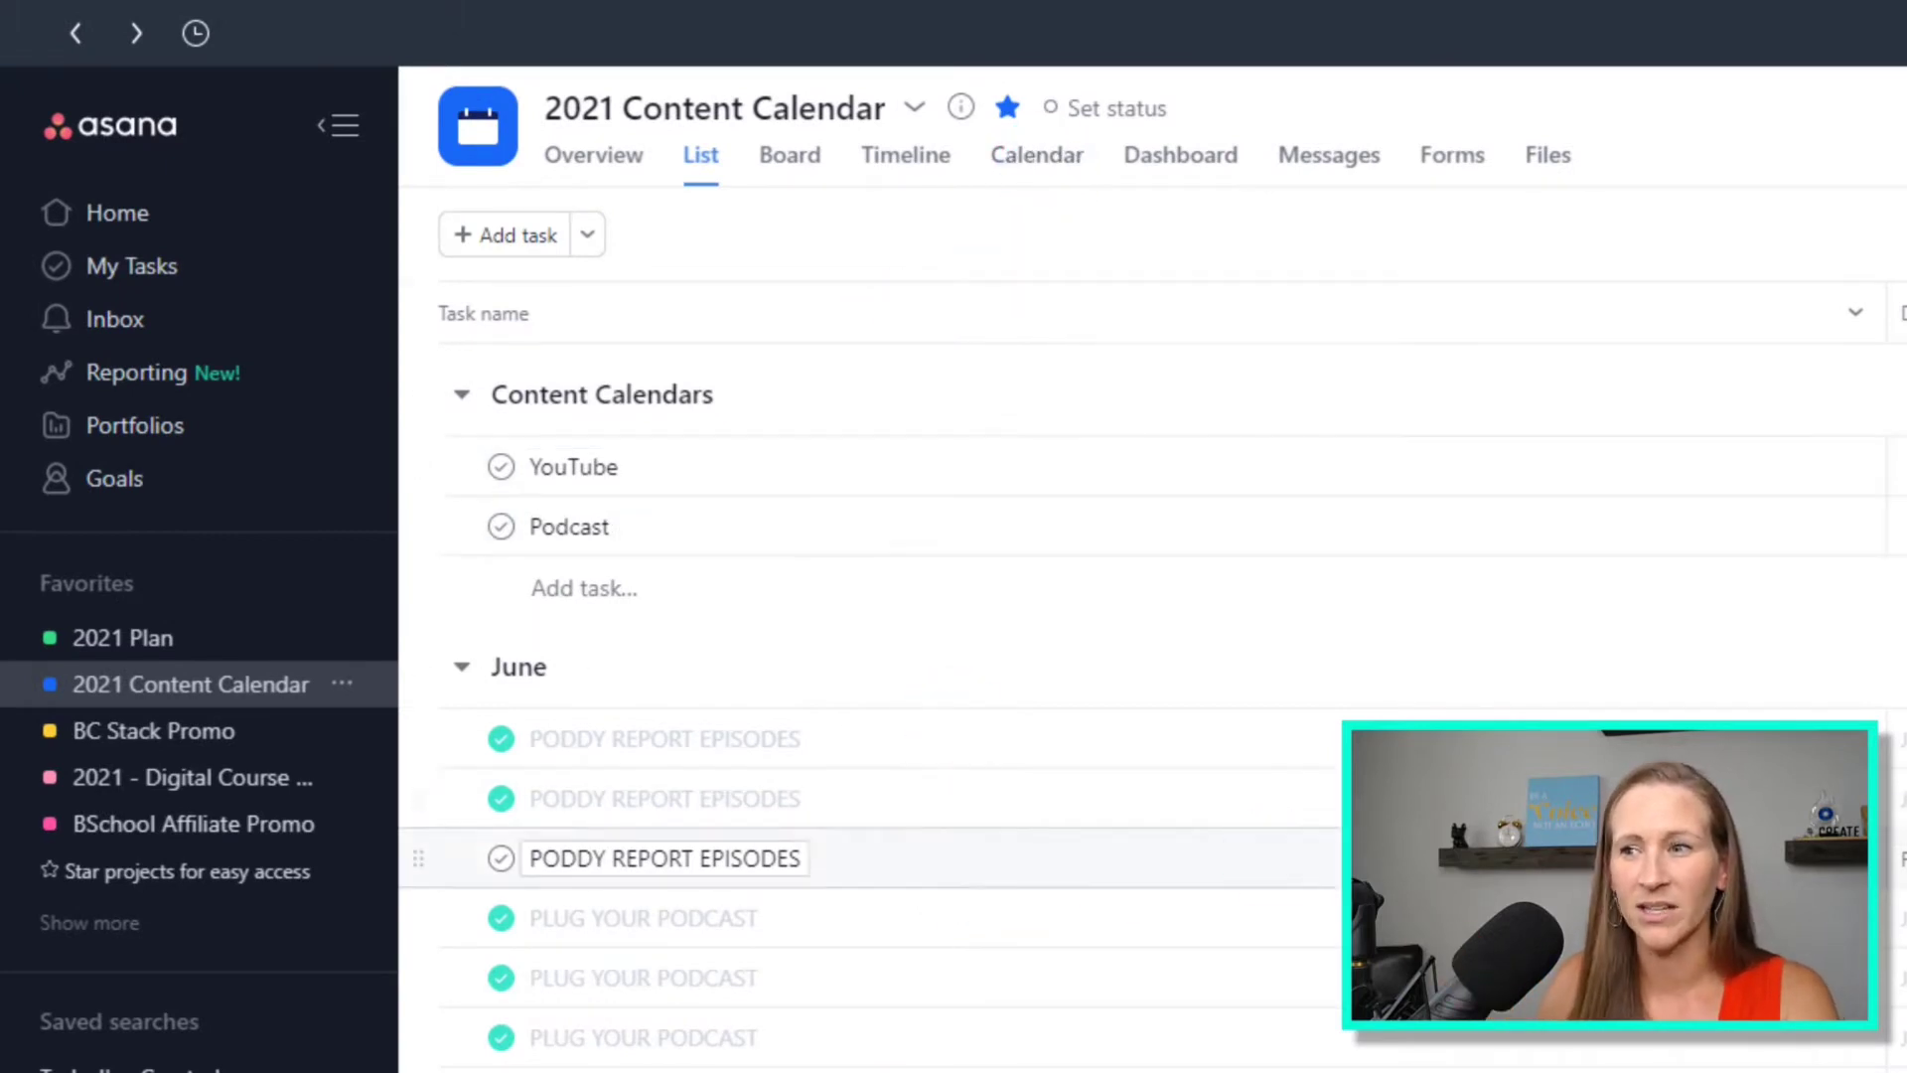
scroll(1059, 711, down, 5)
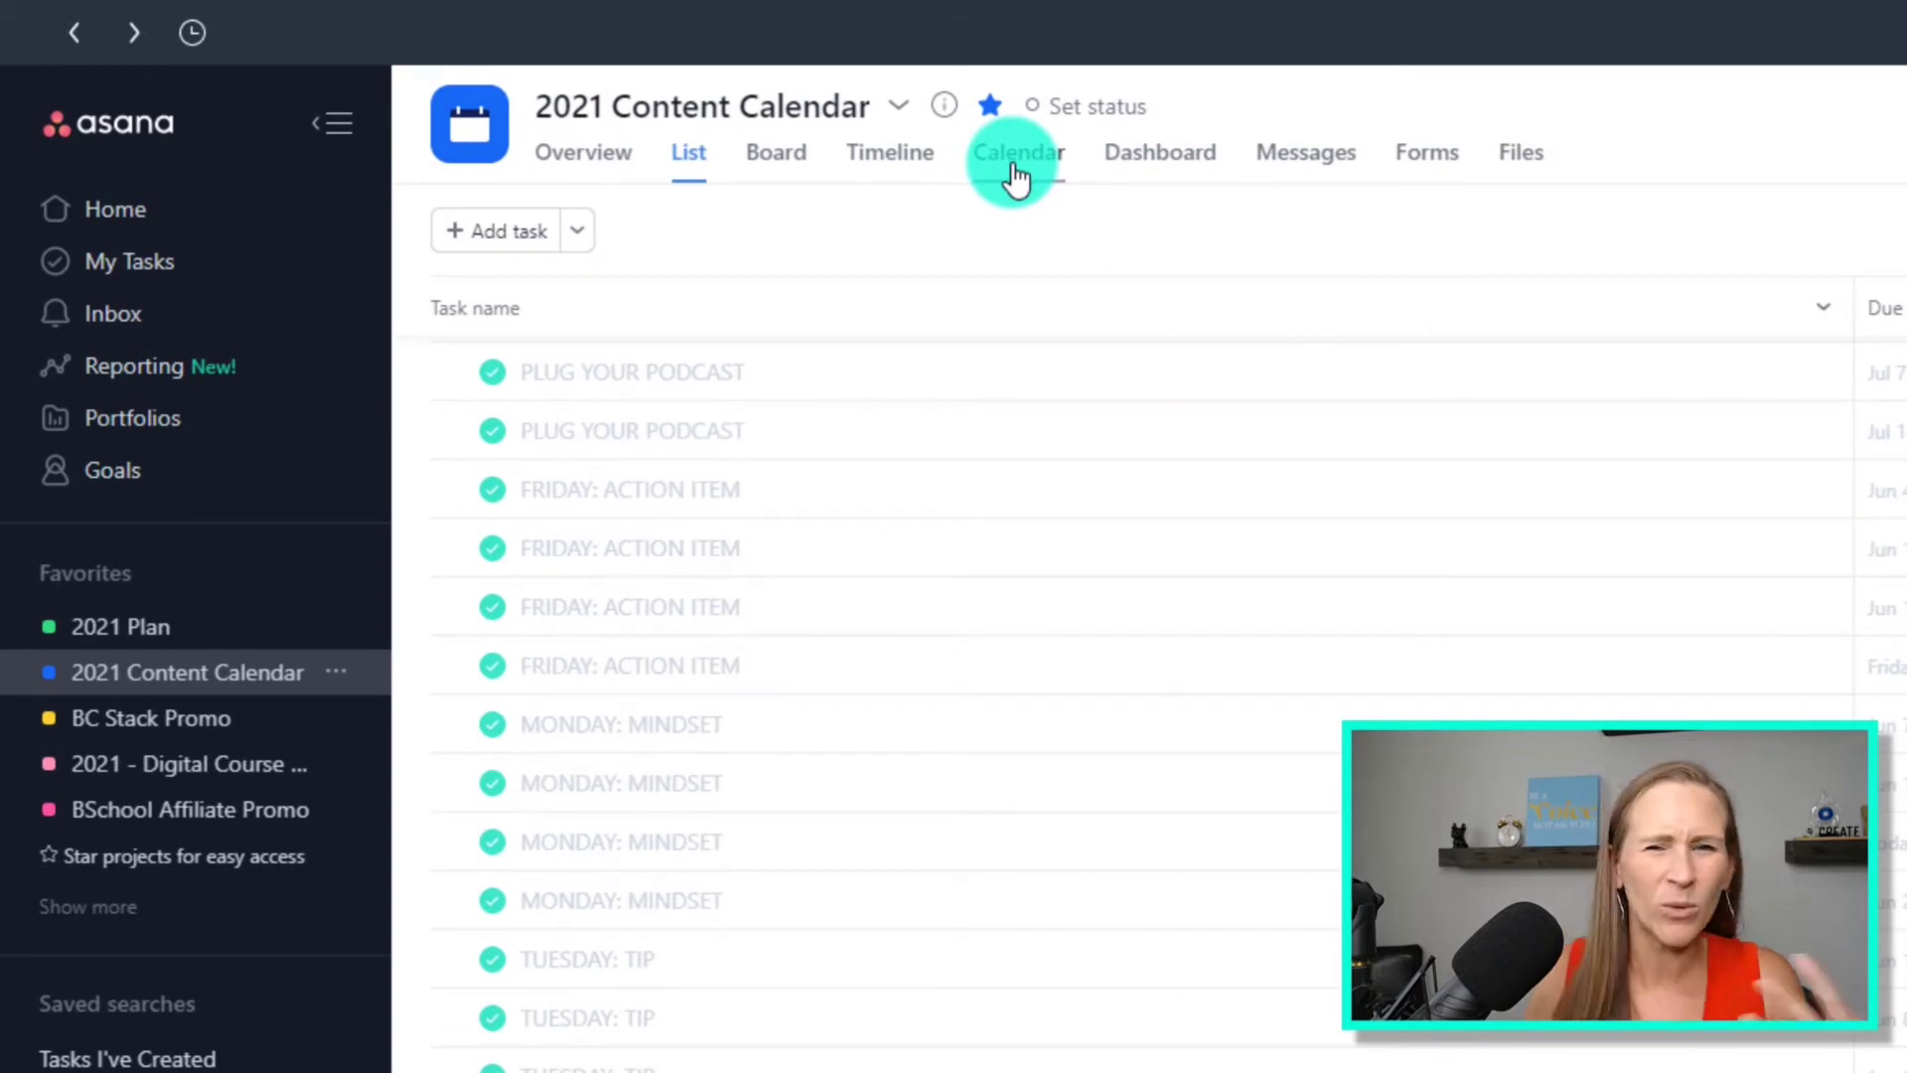
Switch the 2021 Content Calendar to Calendar view showing June 2021 tasks.
click(1013, 171)
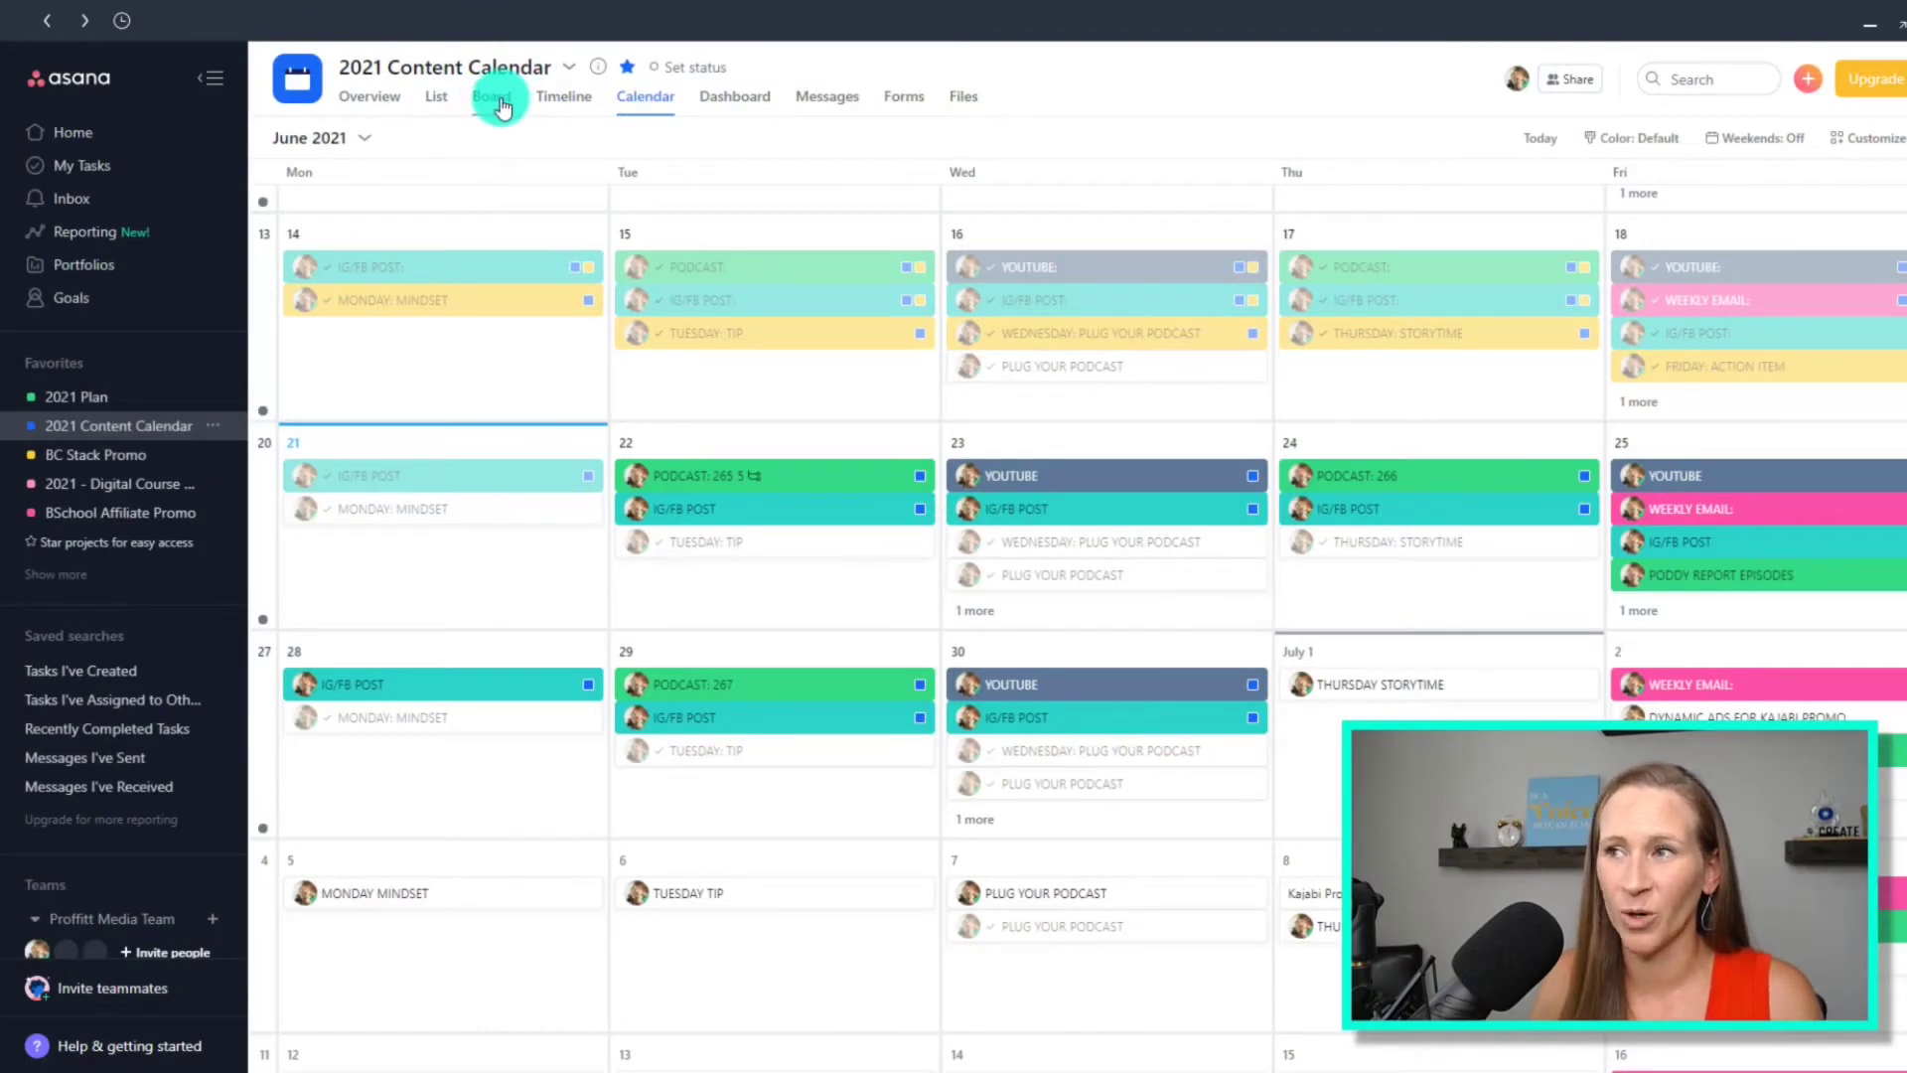
Switch to Board view and filter the month columns to Incomplete tasks only.
click(500, 105)
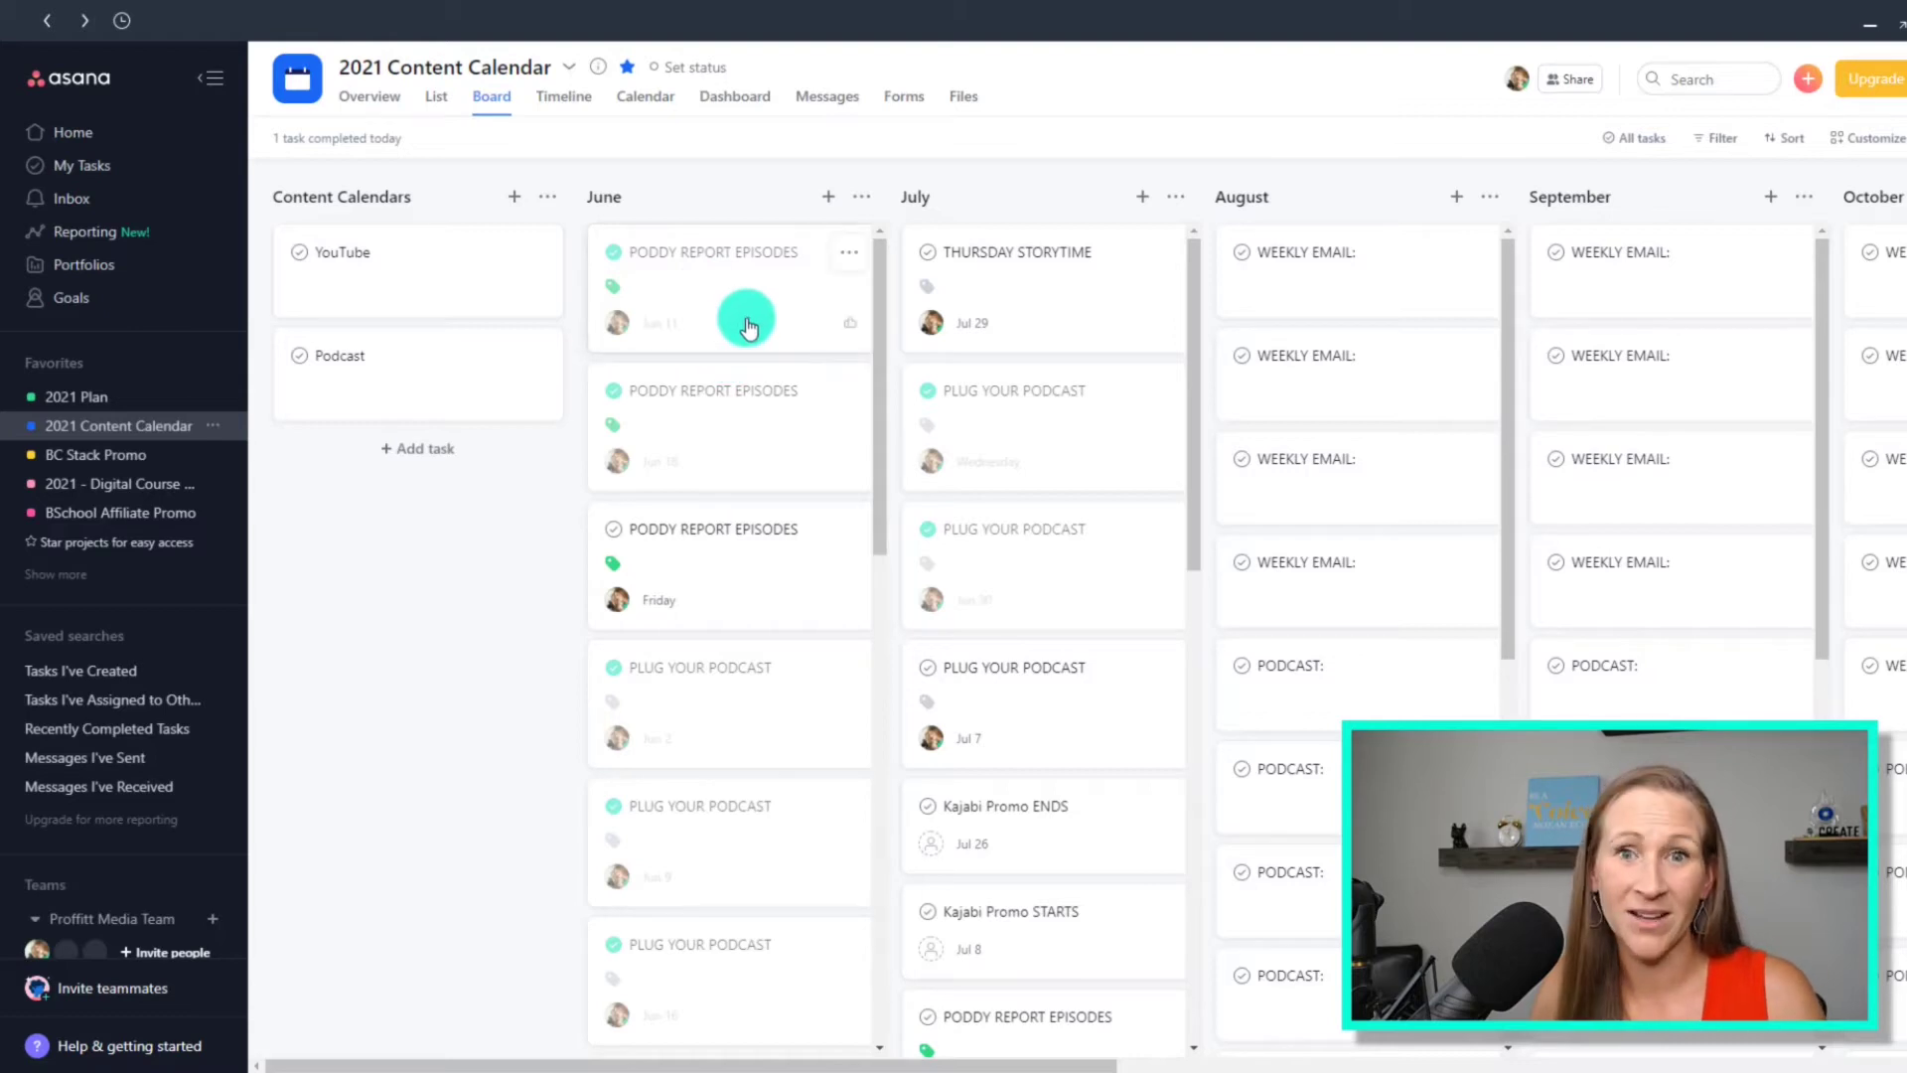
scroll(763, 497, down, 1)
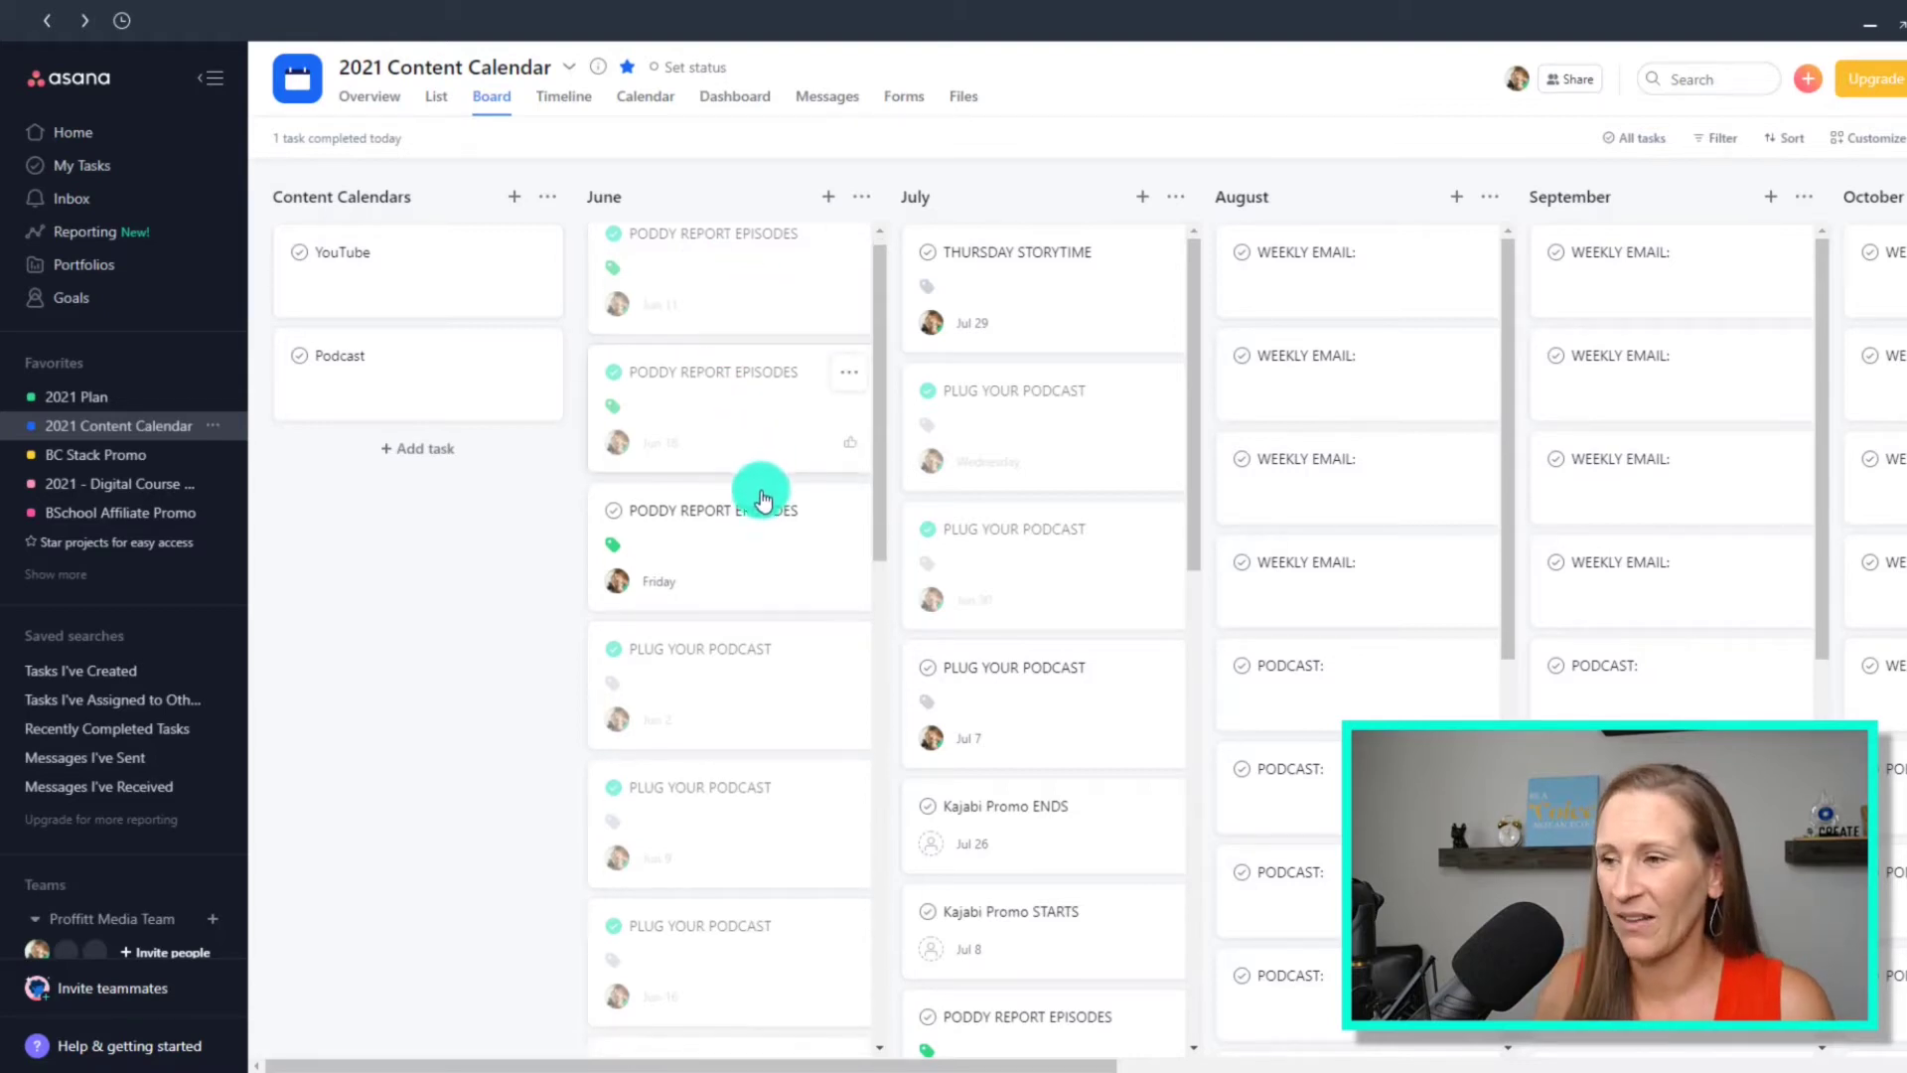
scroll(763, 496, up, 1)
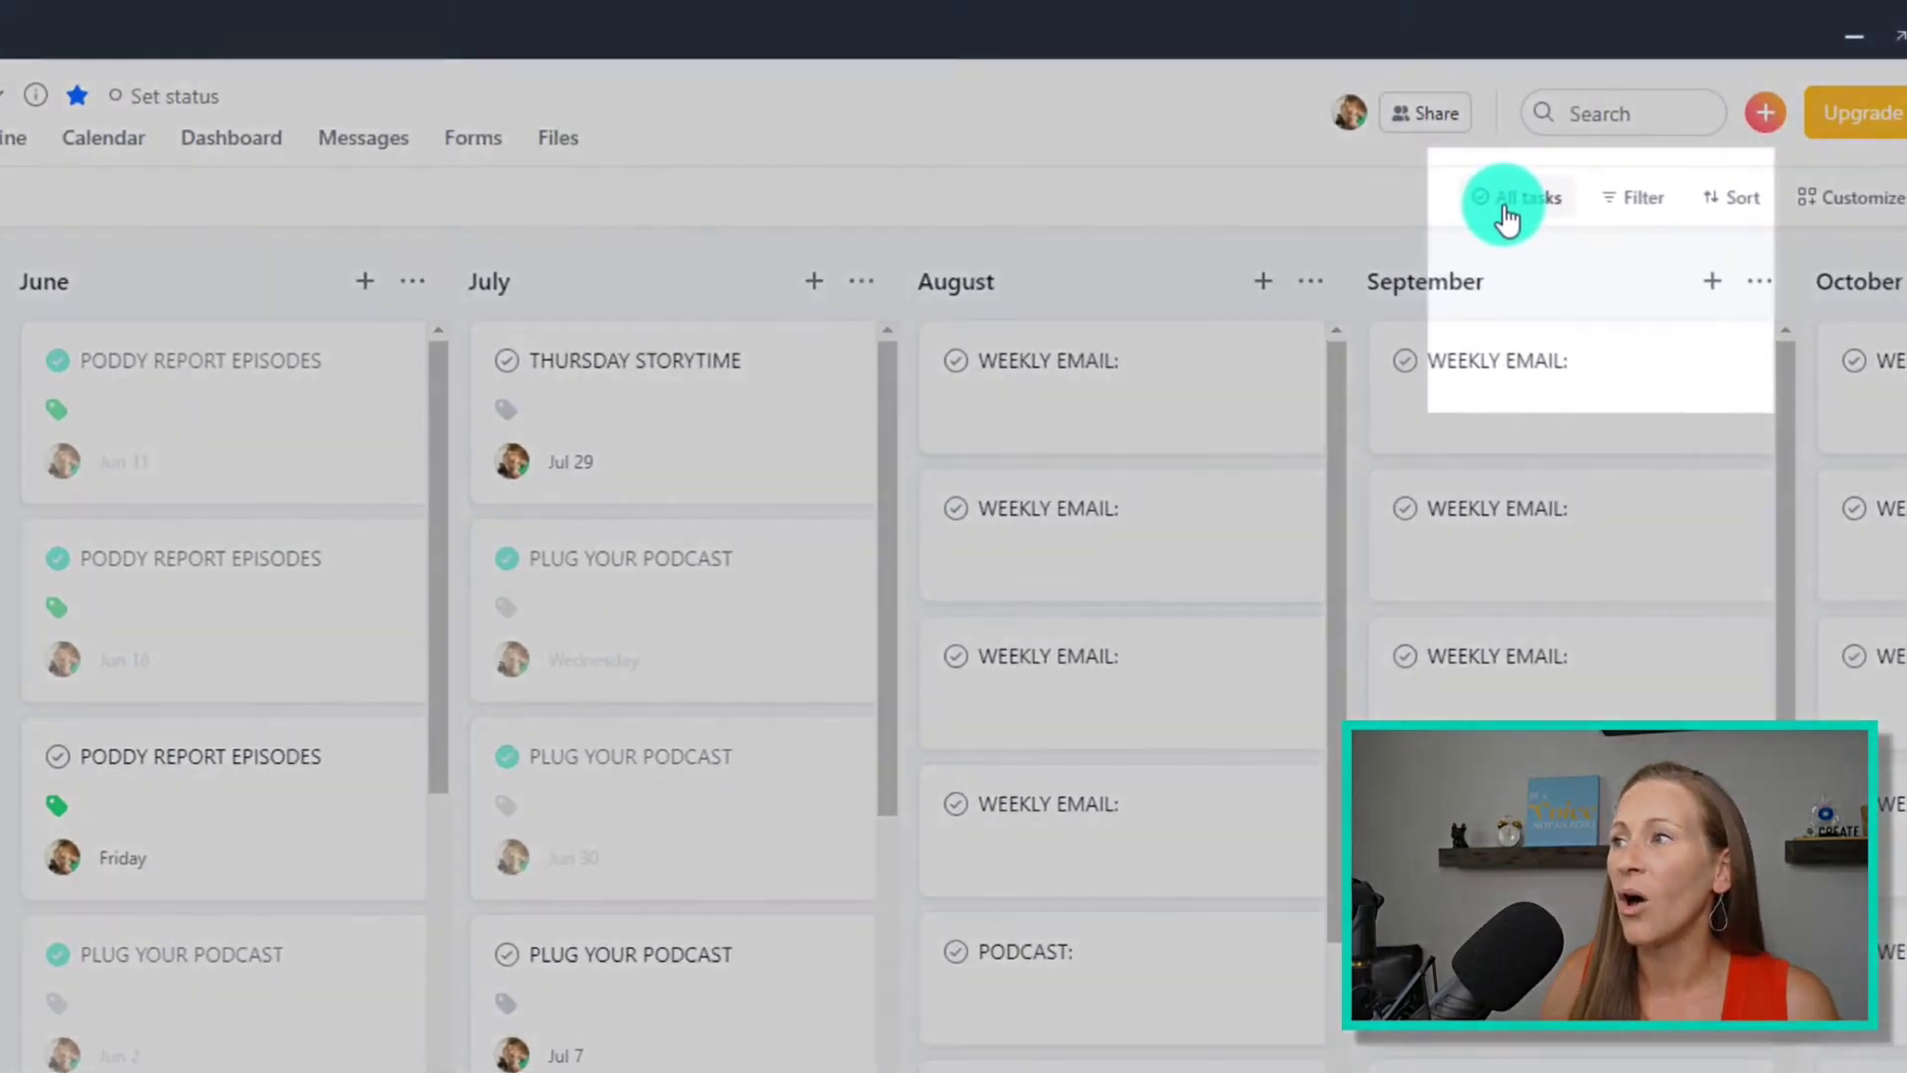
click(1587, 164)
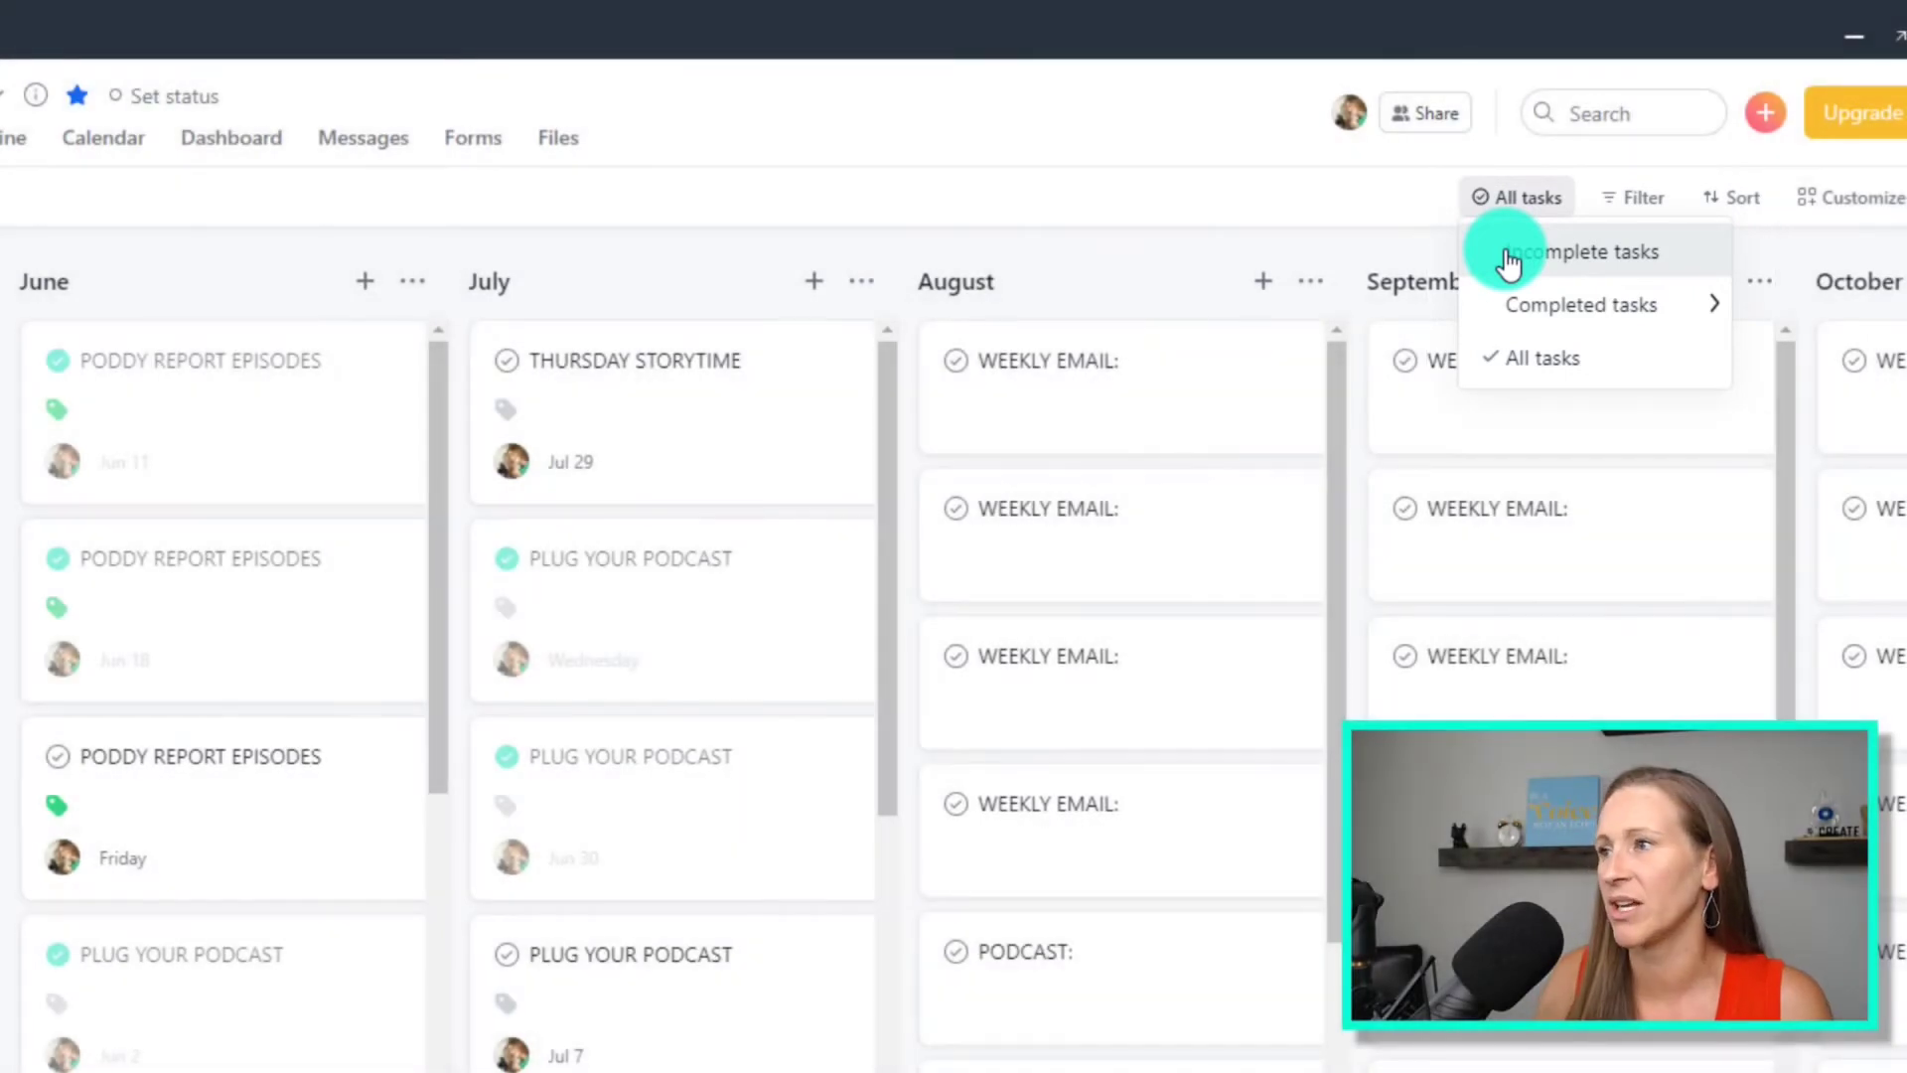
click(1558, 220)
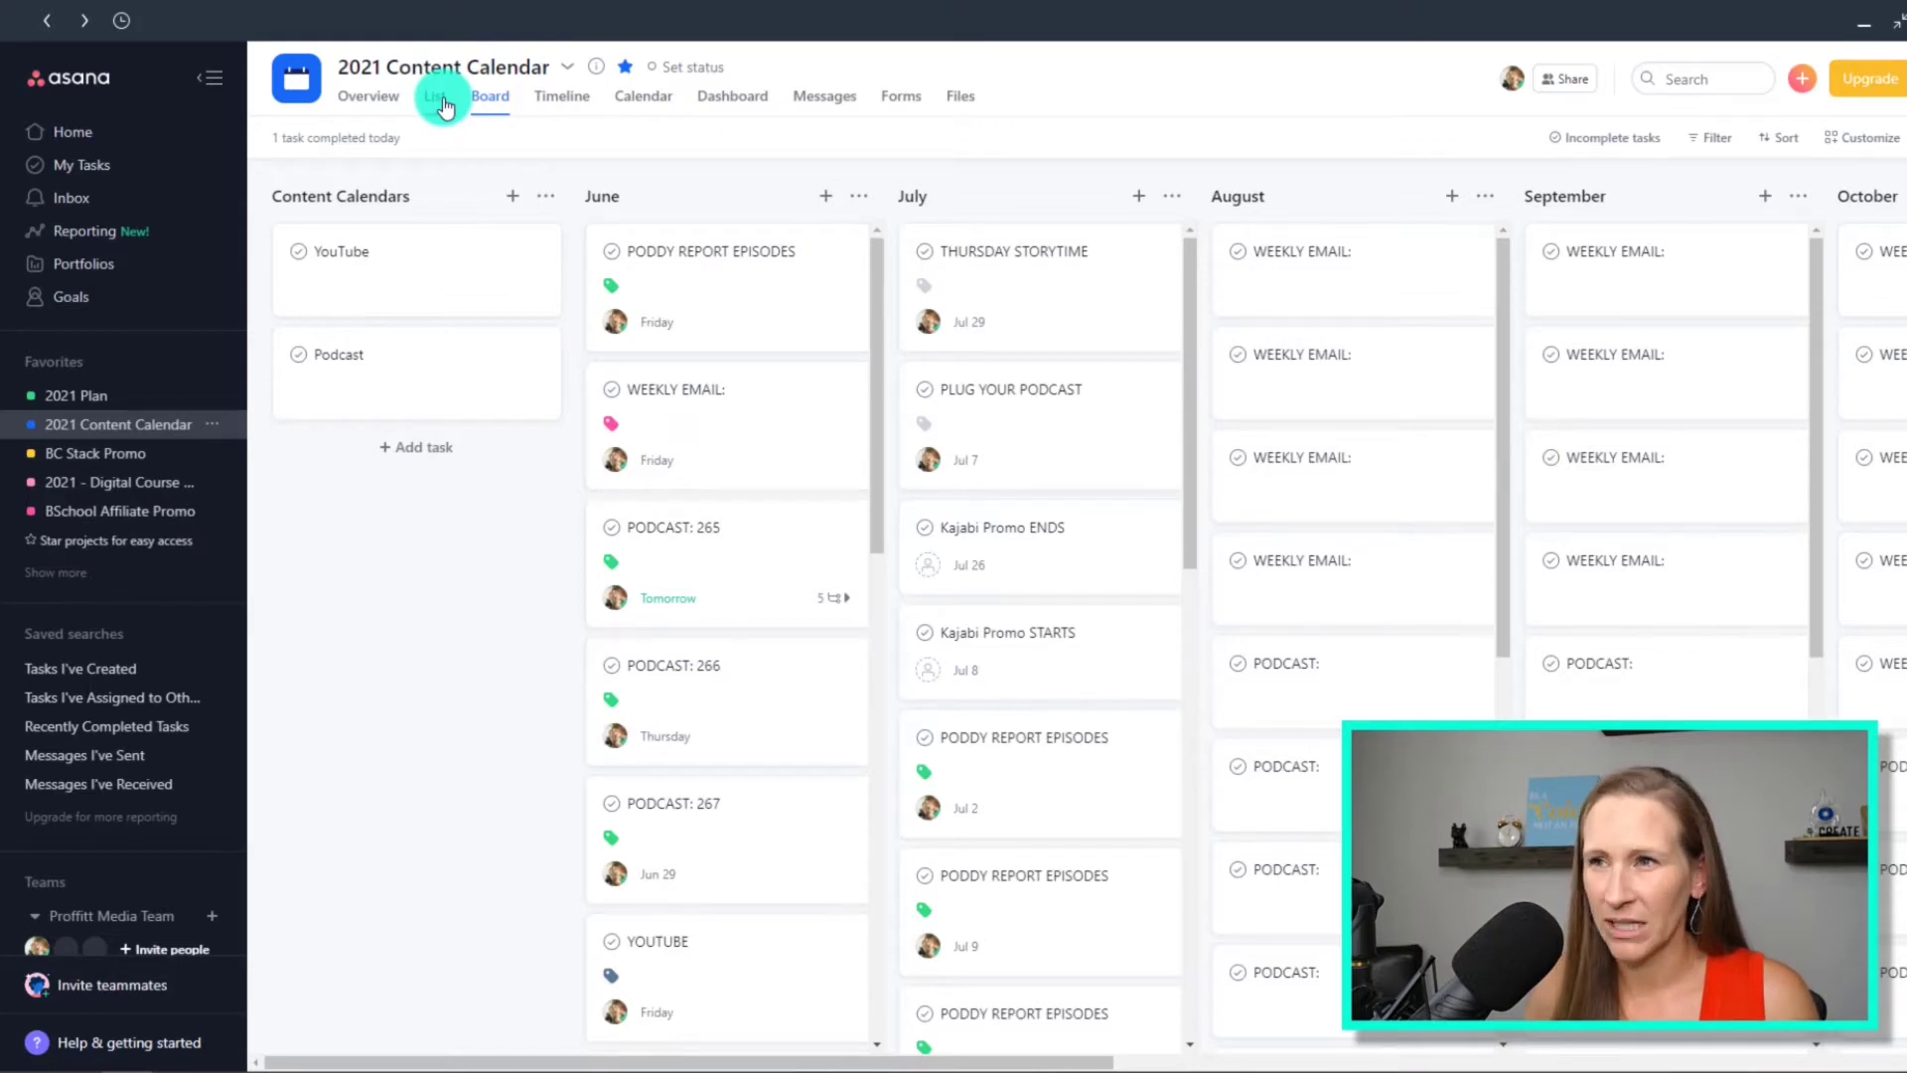
click(442, 103)
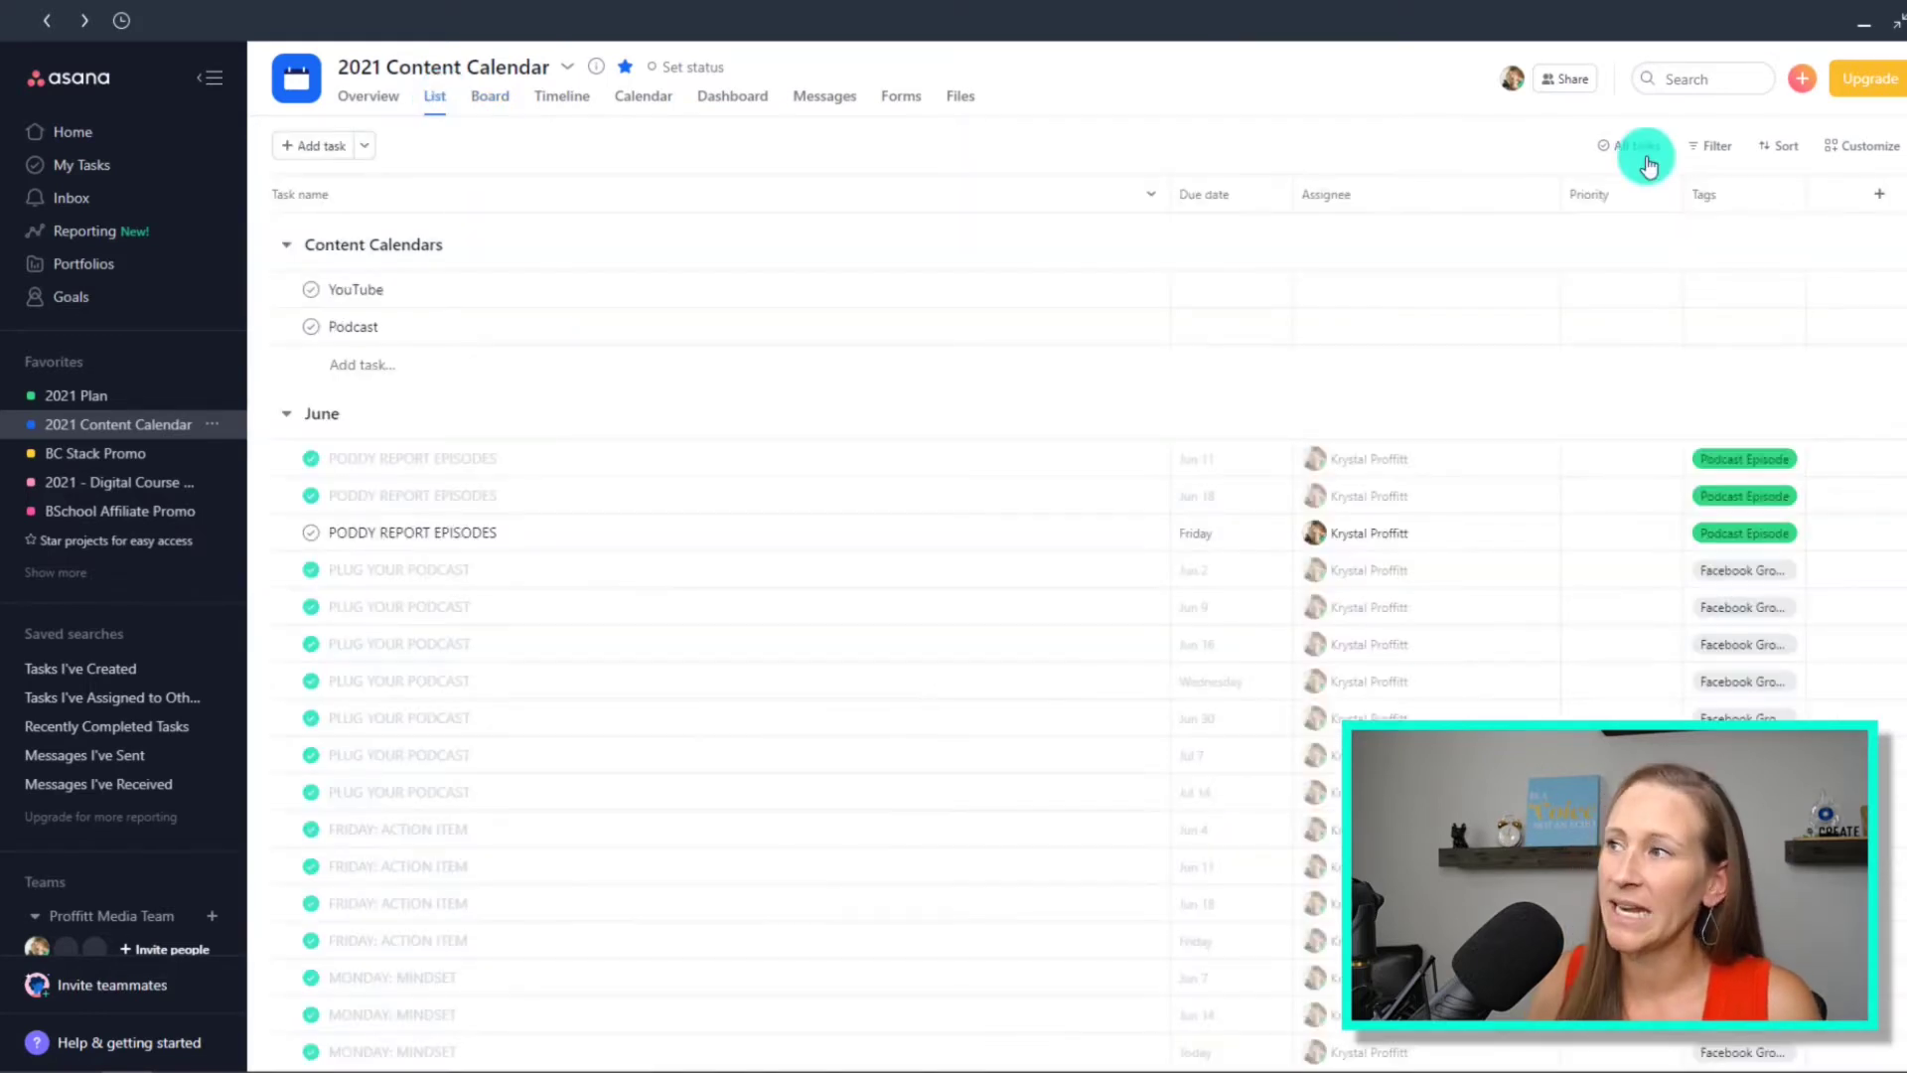
click(1632, 147)
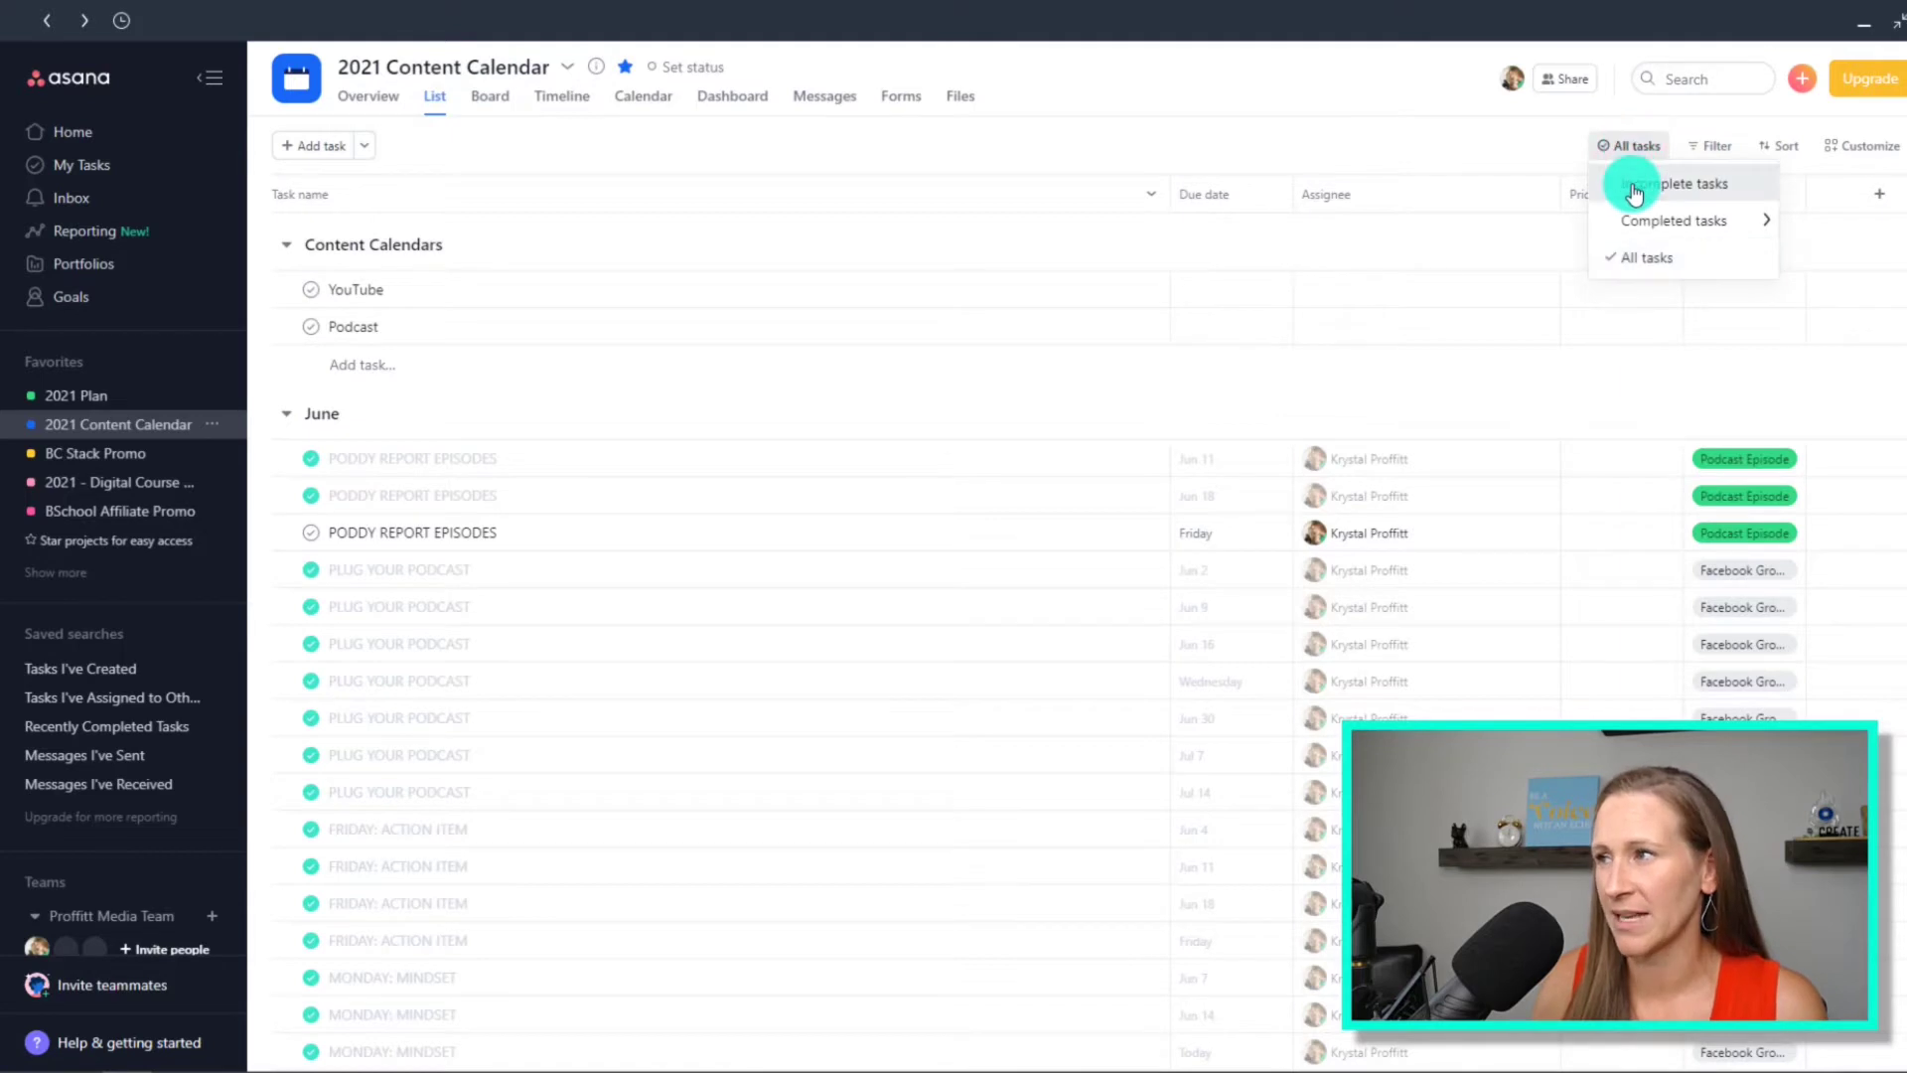
click(1634, 189)
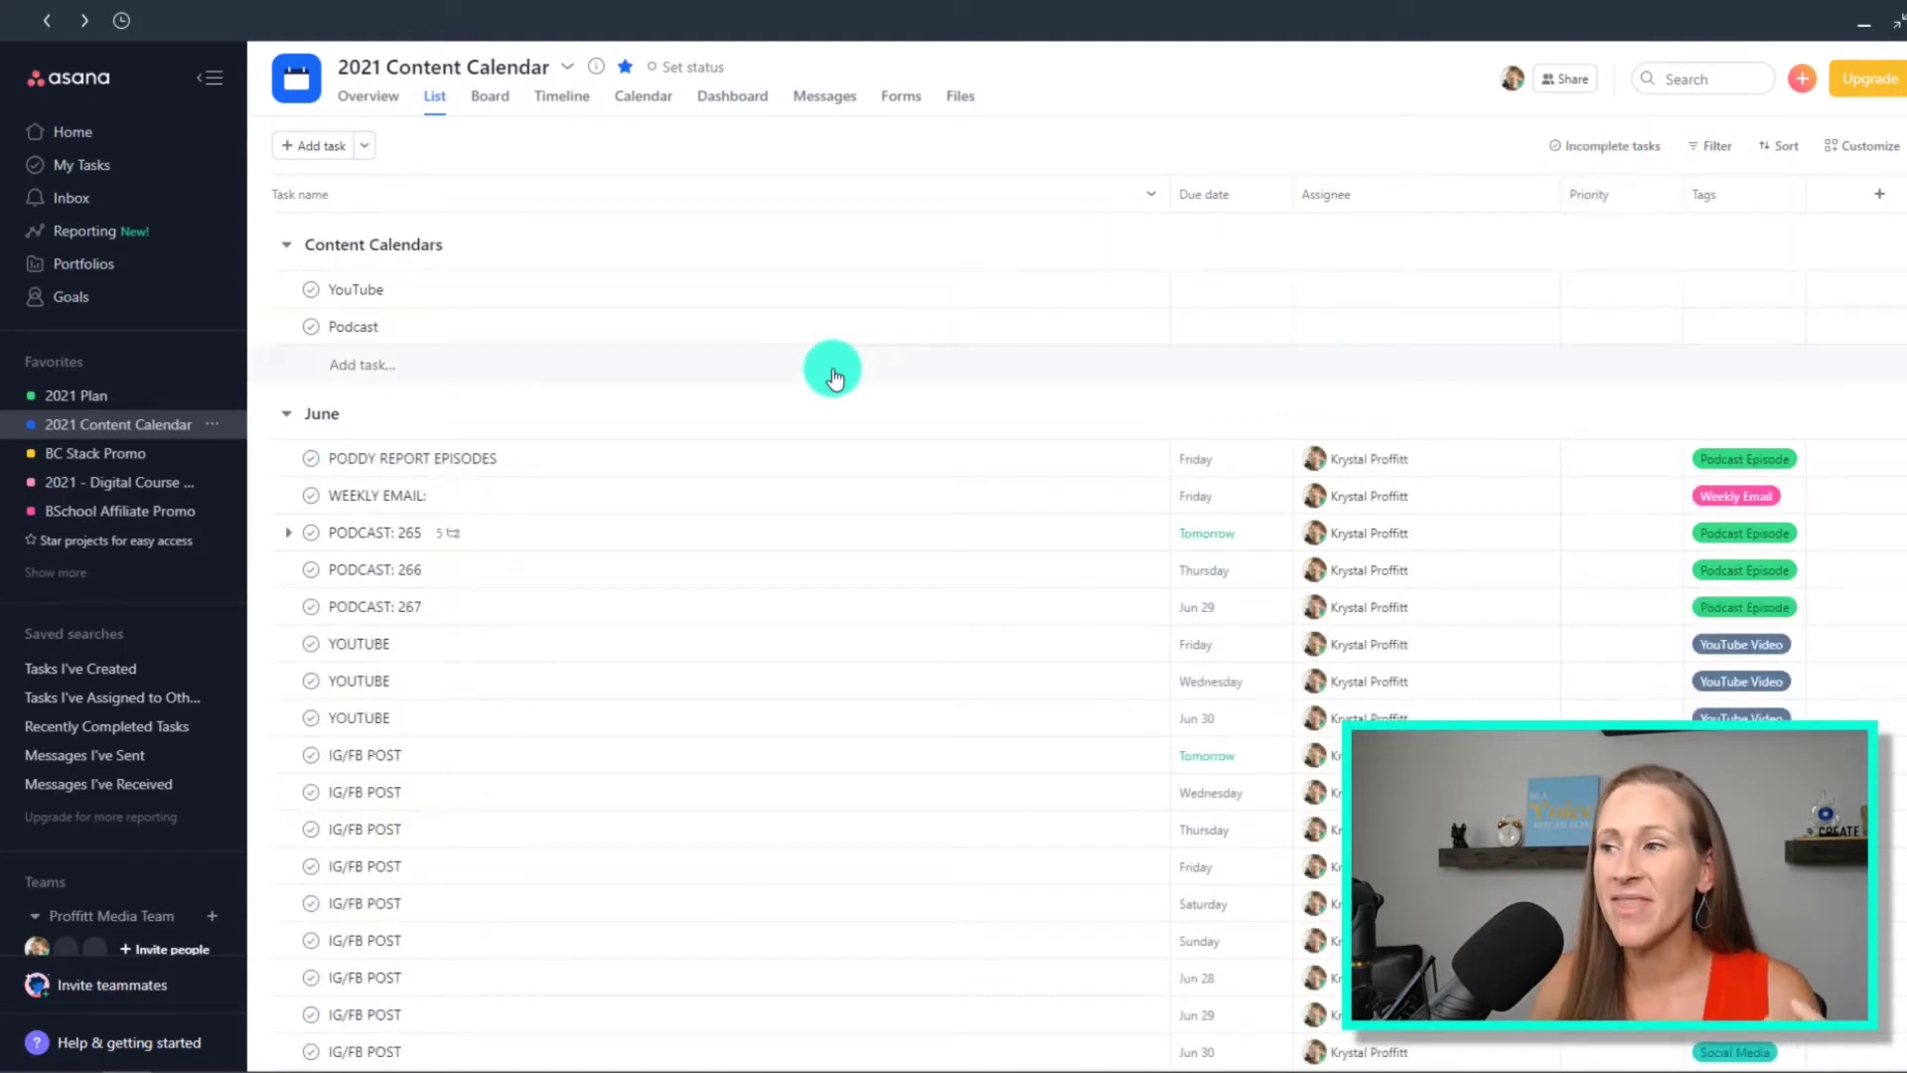
click(1228, 212)
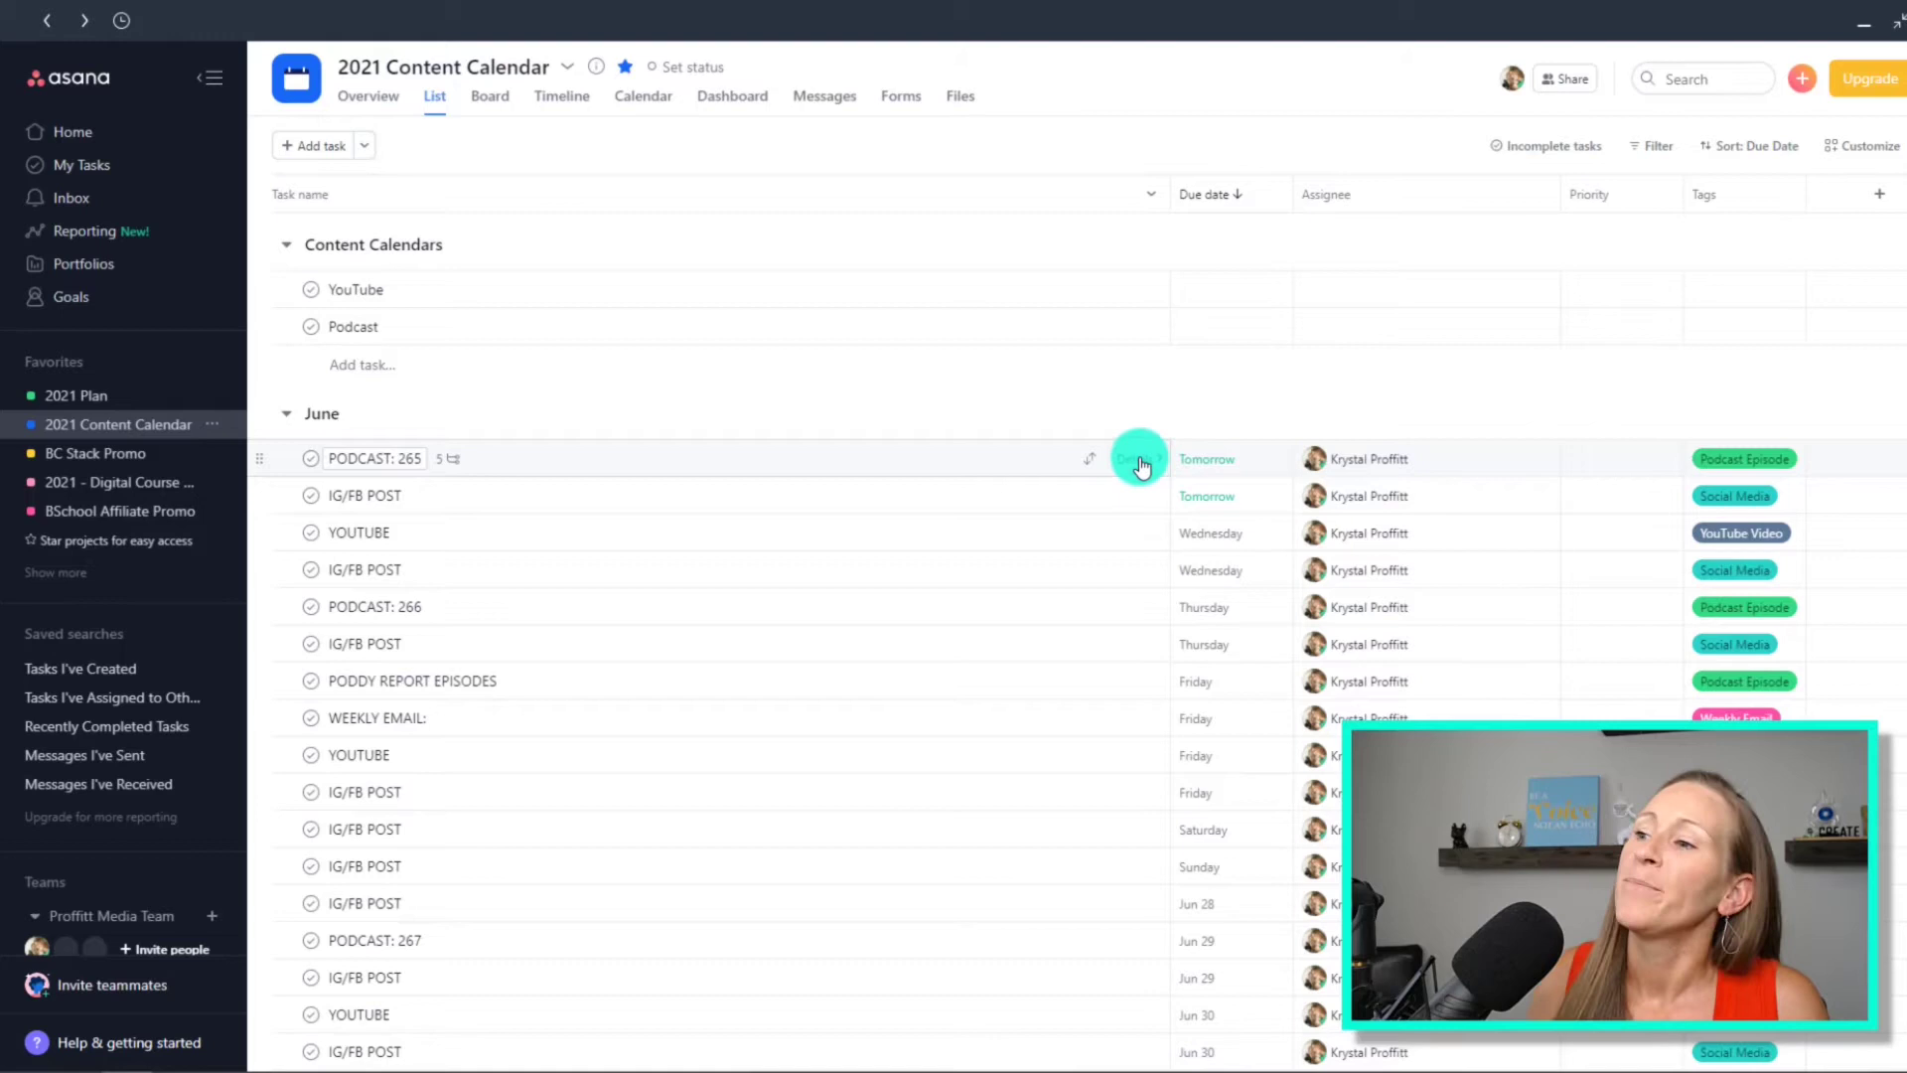
Open PODCAST: 265's details and switch the task pane to Full screen.
click(1142, 465)
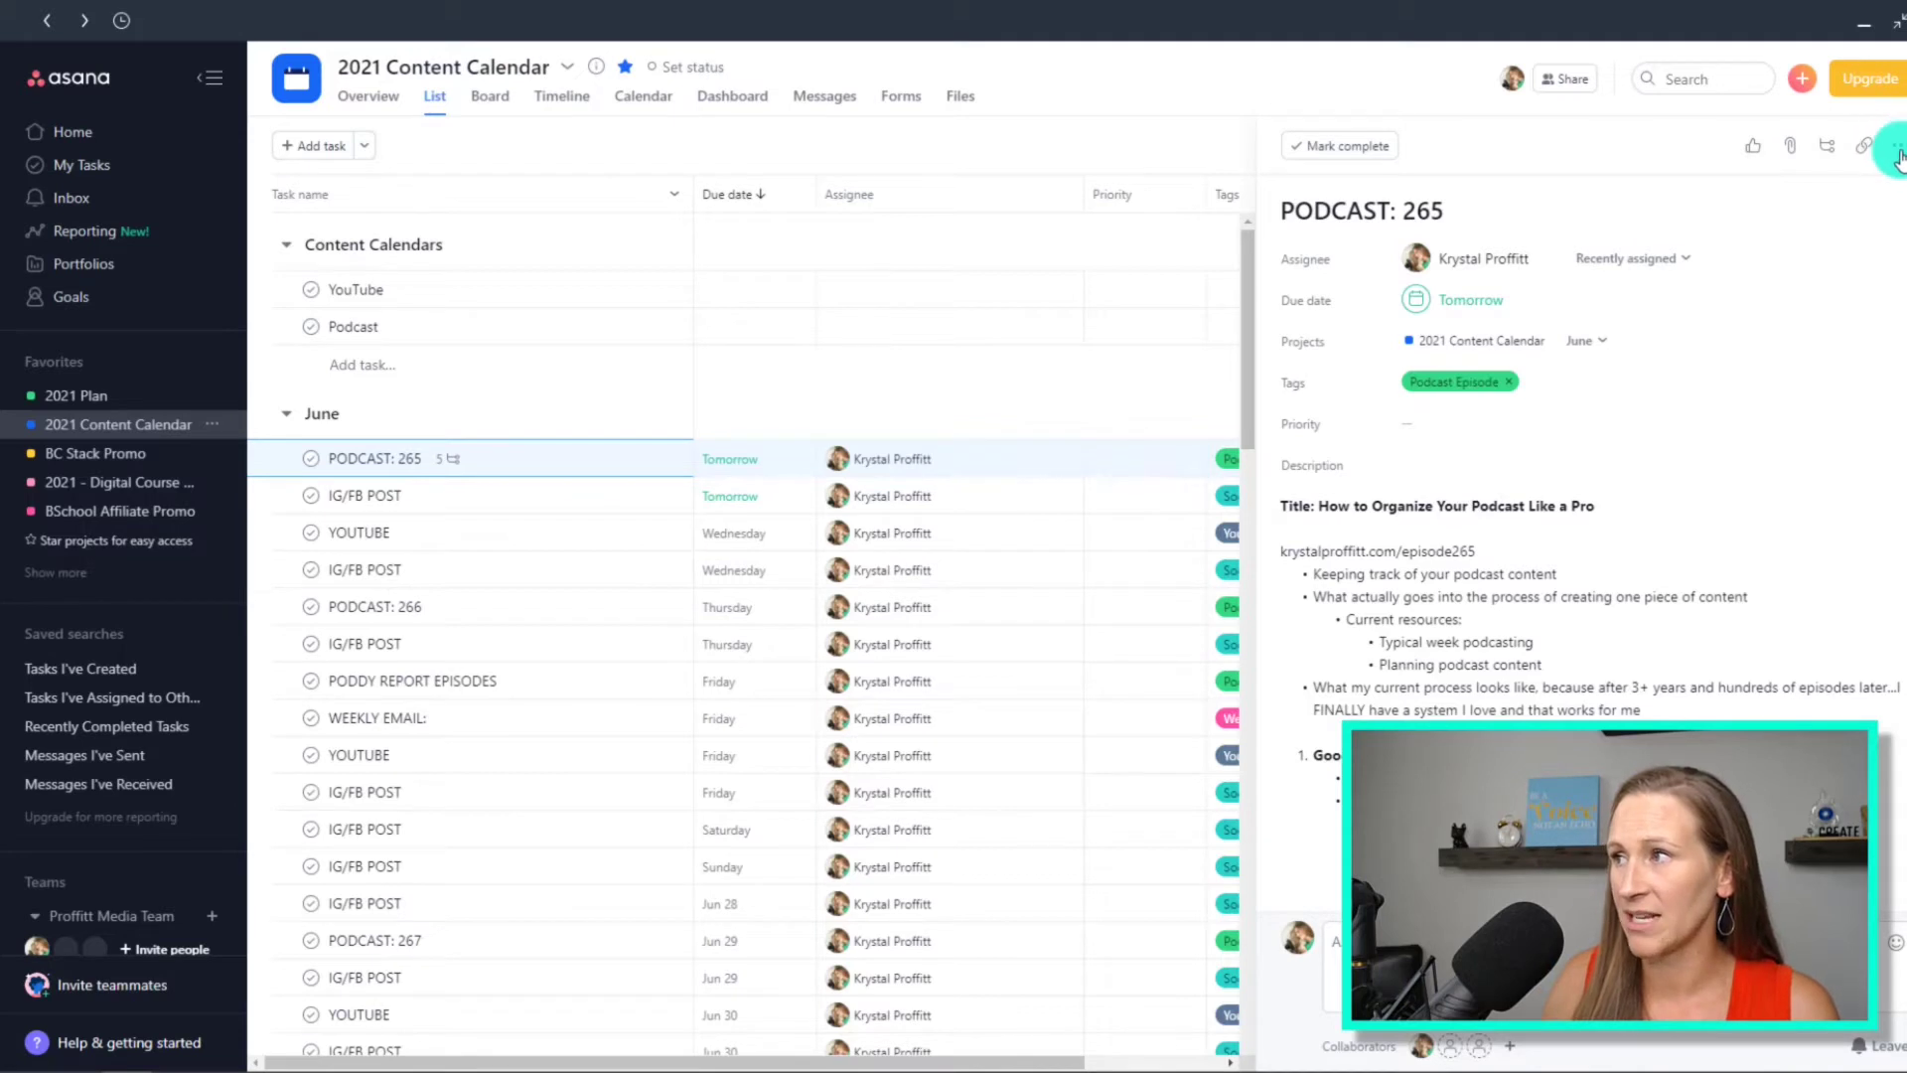
click(1898, 151)
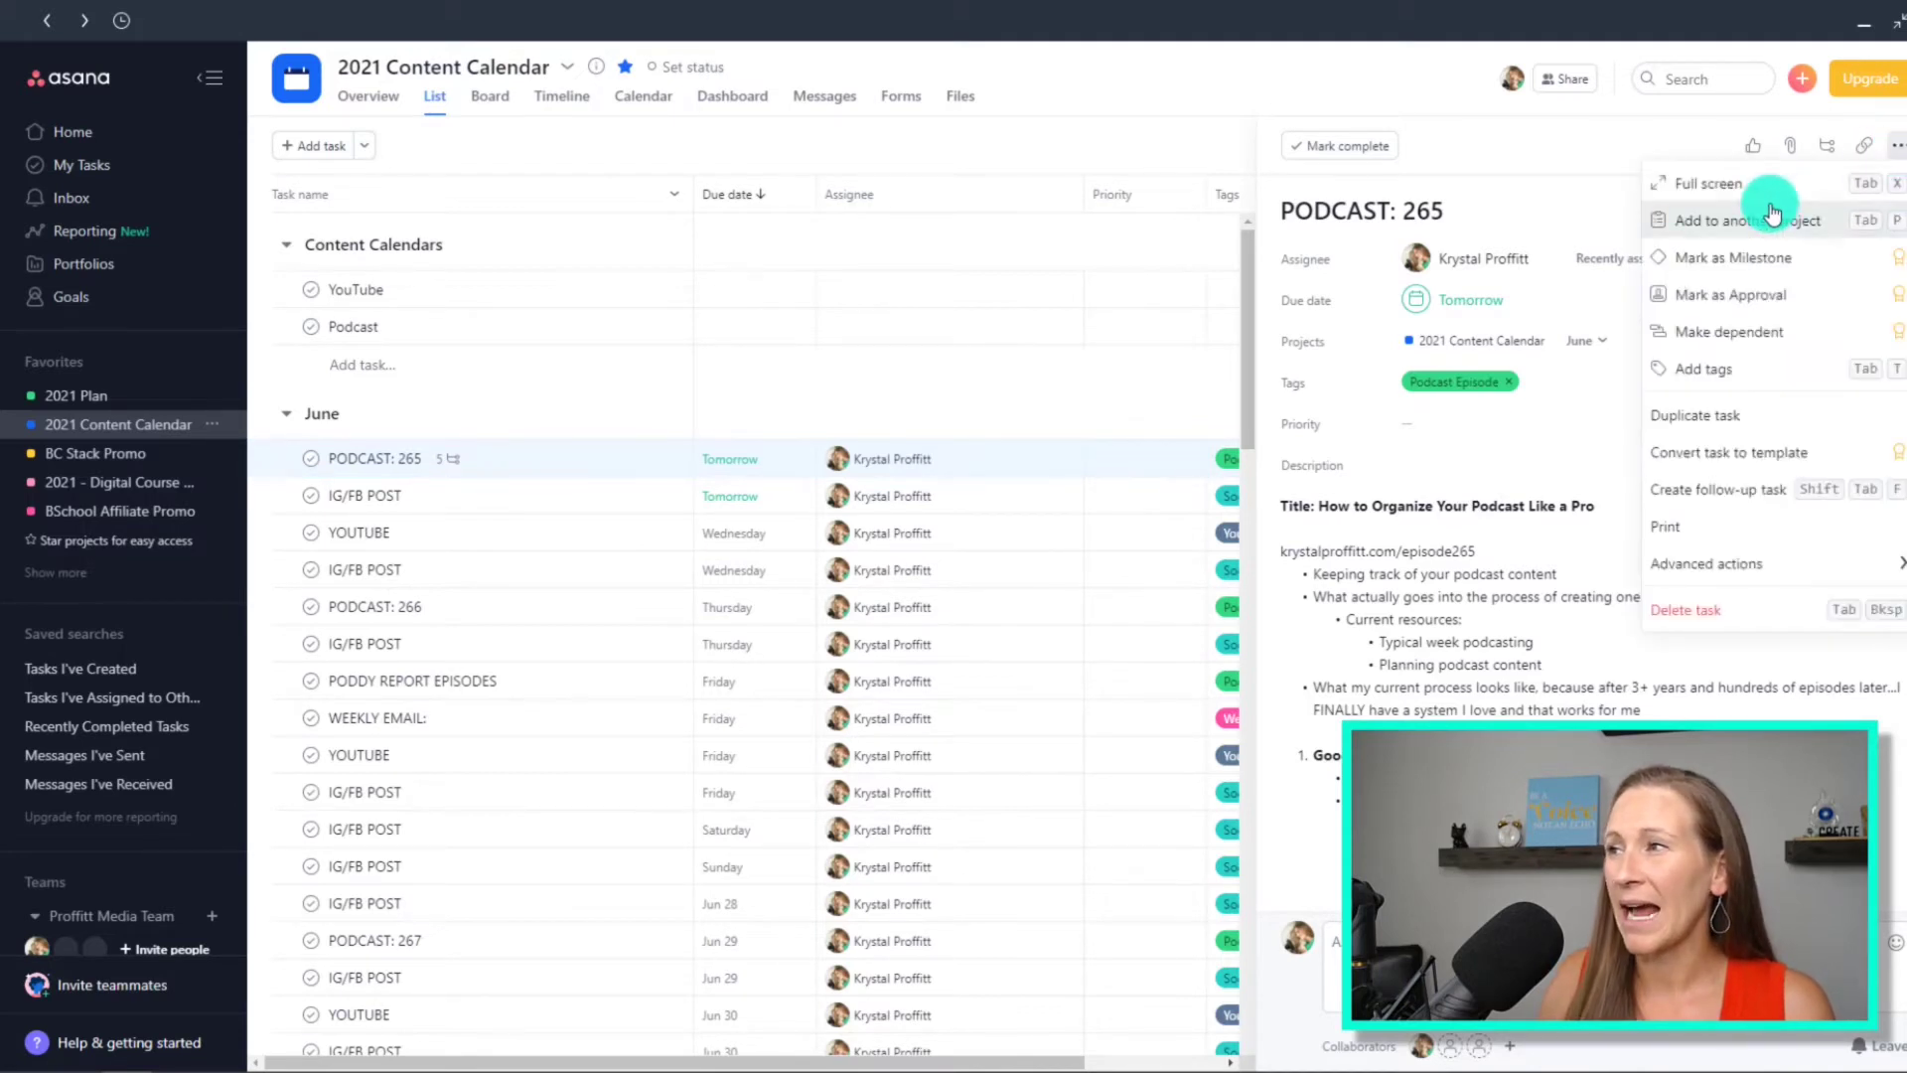
click(1763, 198)
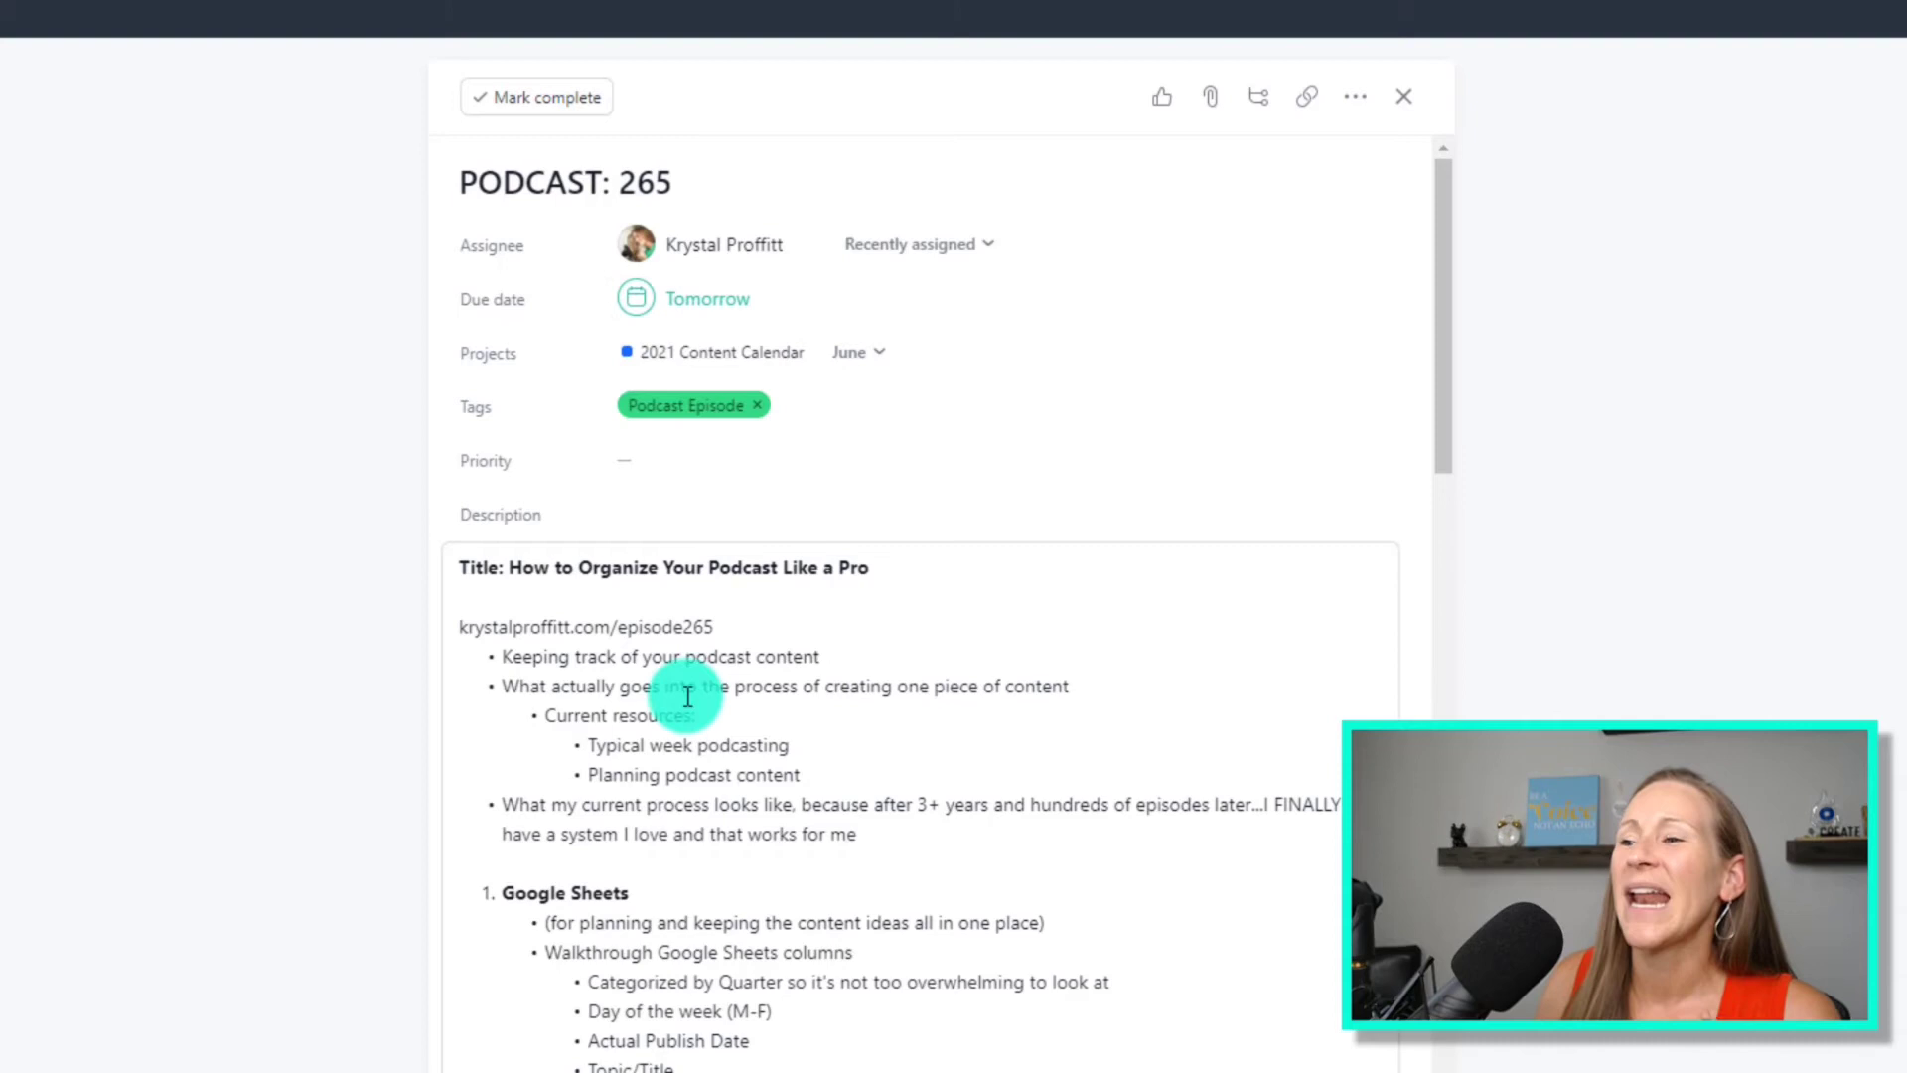
scroll(685, 678, down, 1)
scroll(685, 678, down, 1)
scroll(647, 453, down, 2)
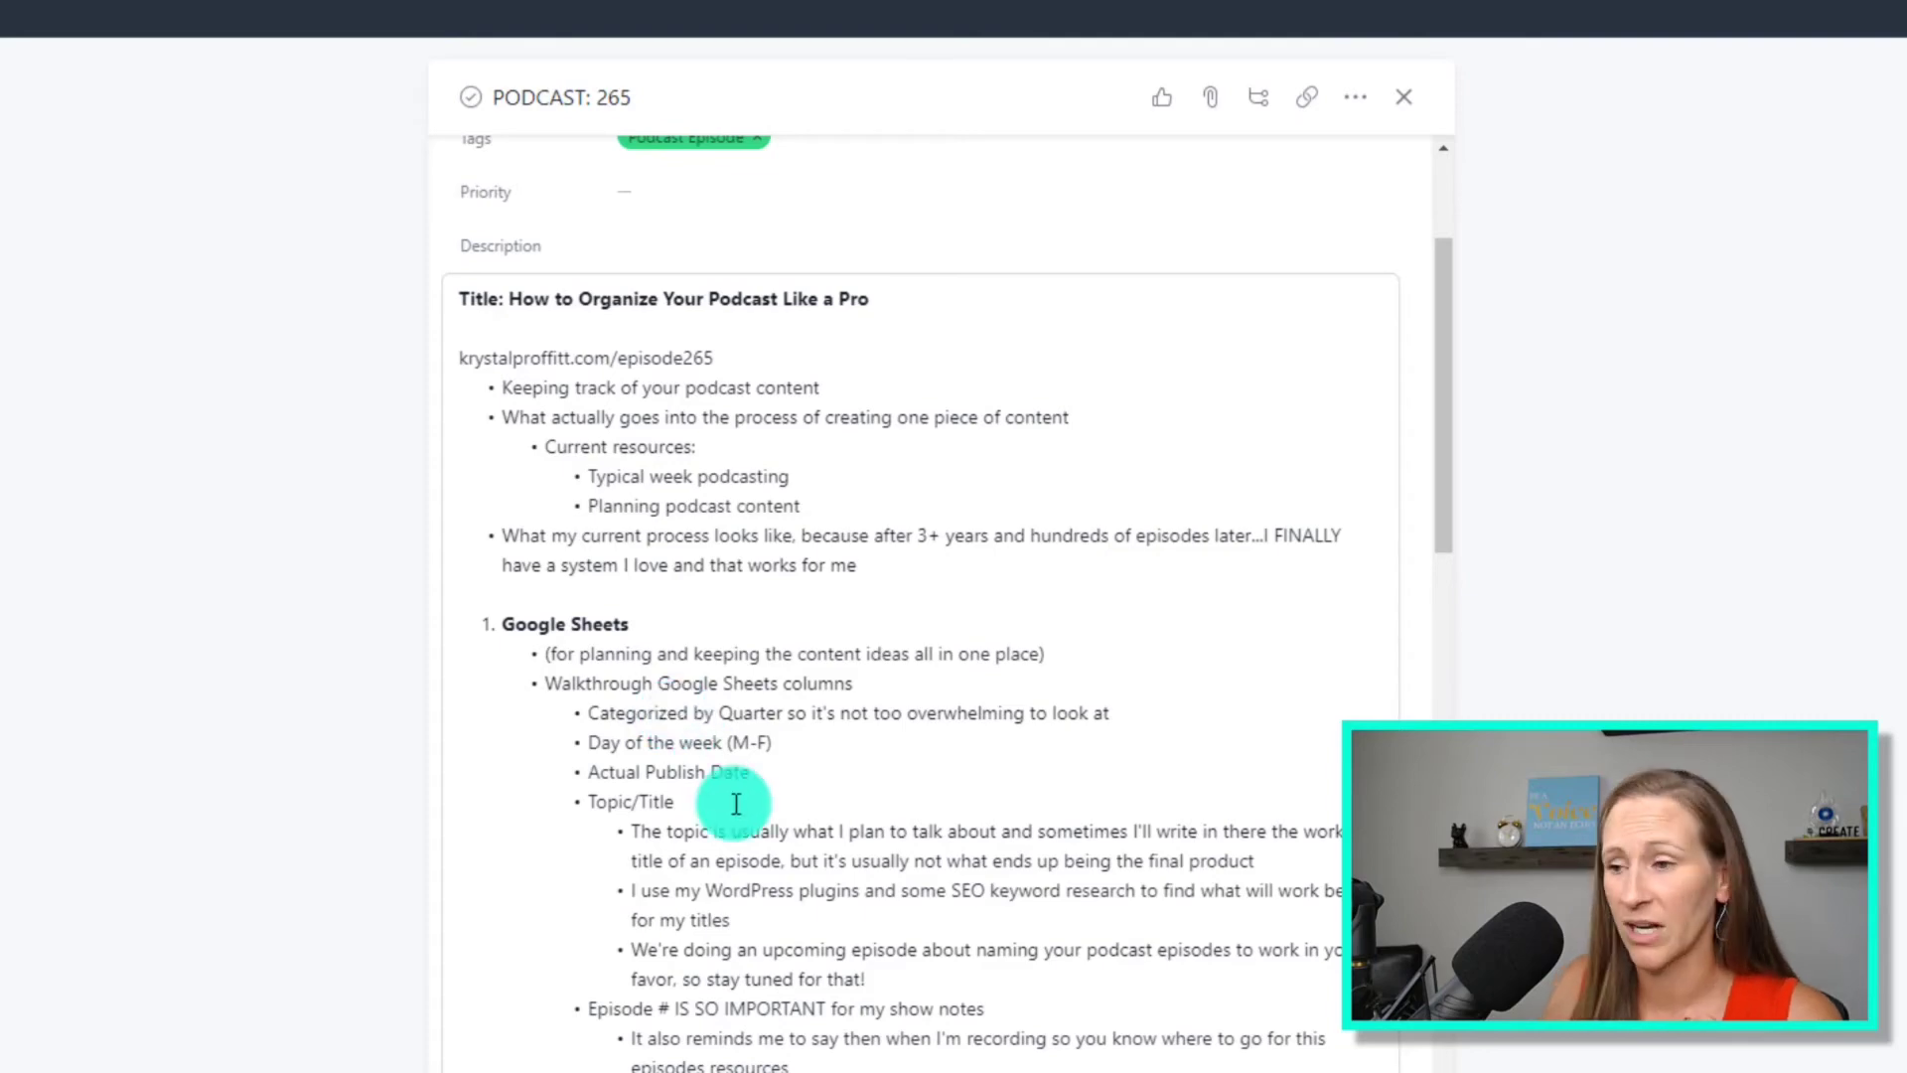
scroll(898, 902, down, 5)
scroll(894, 815, down, 4)
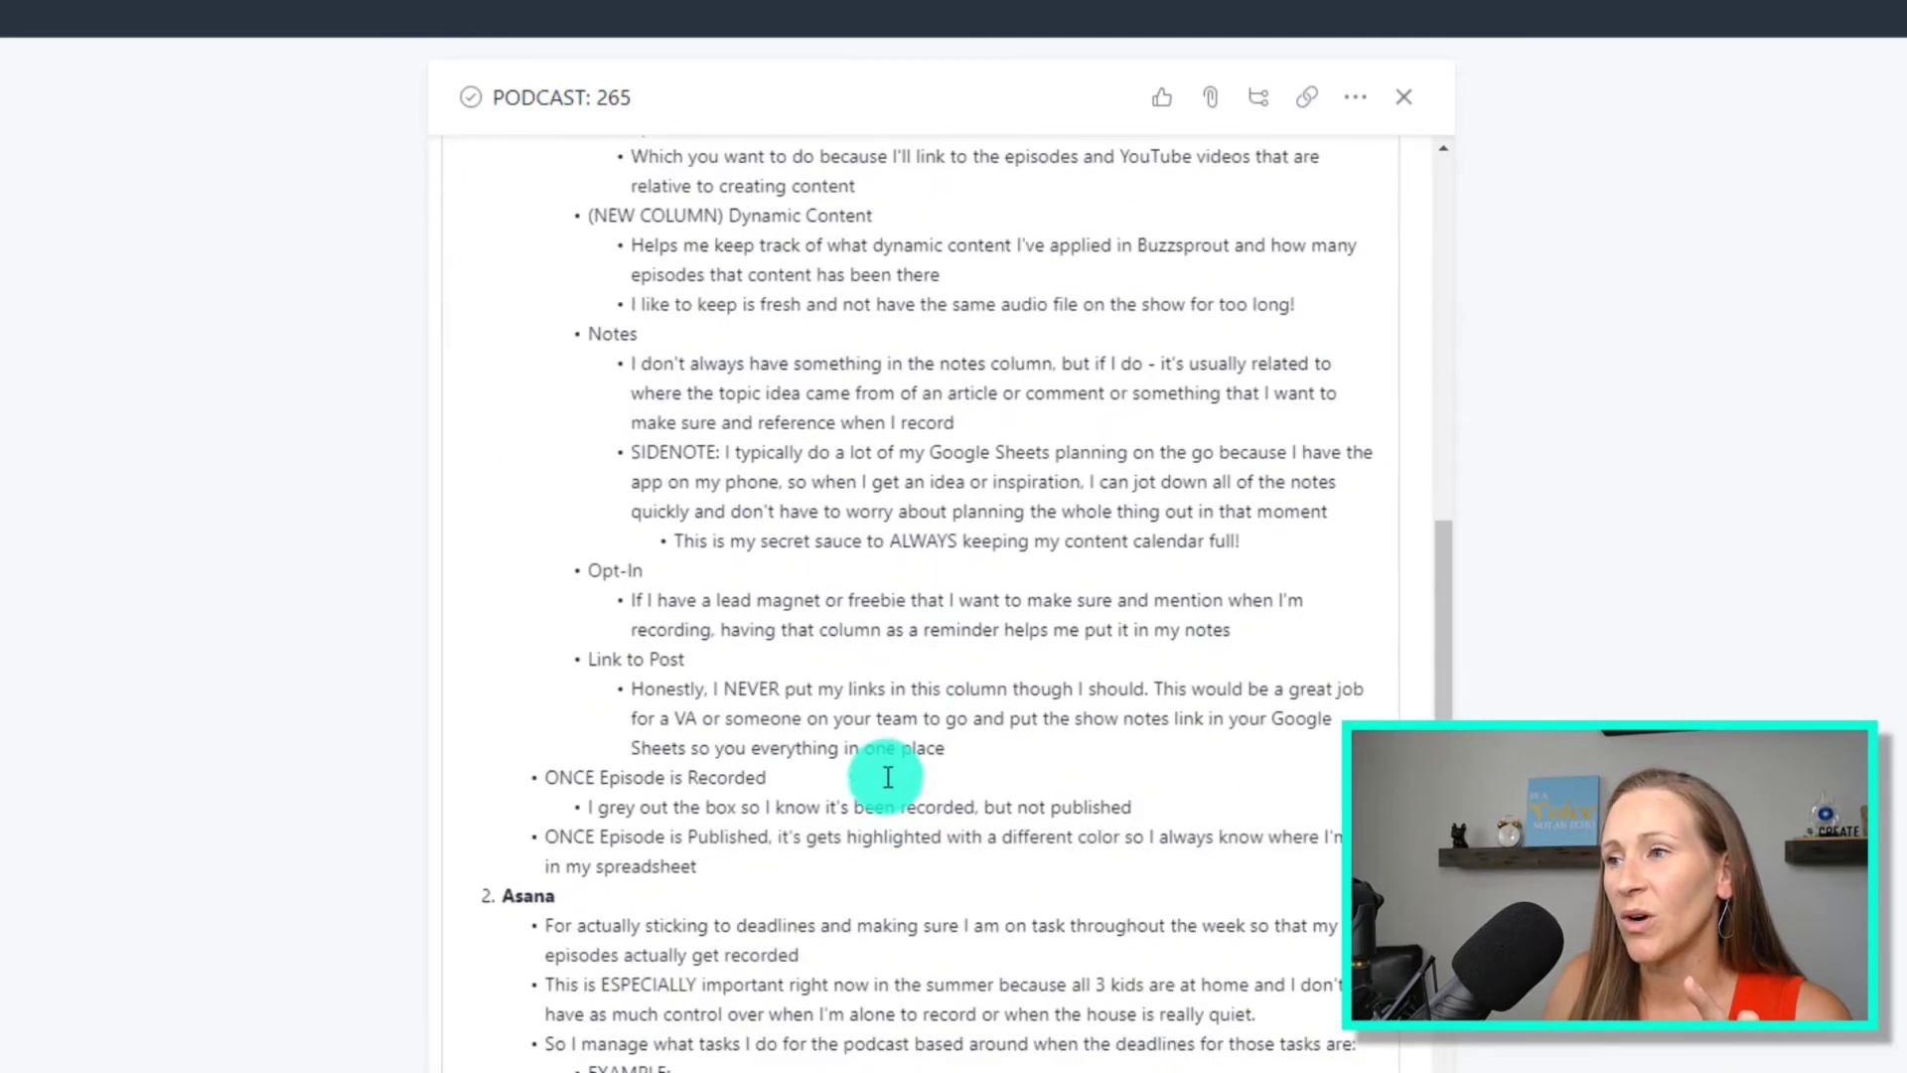
scroll(747, 681, down, 3)
scroll(747, 682, down, 7)
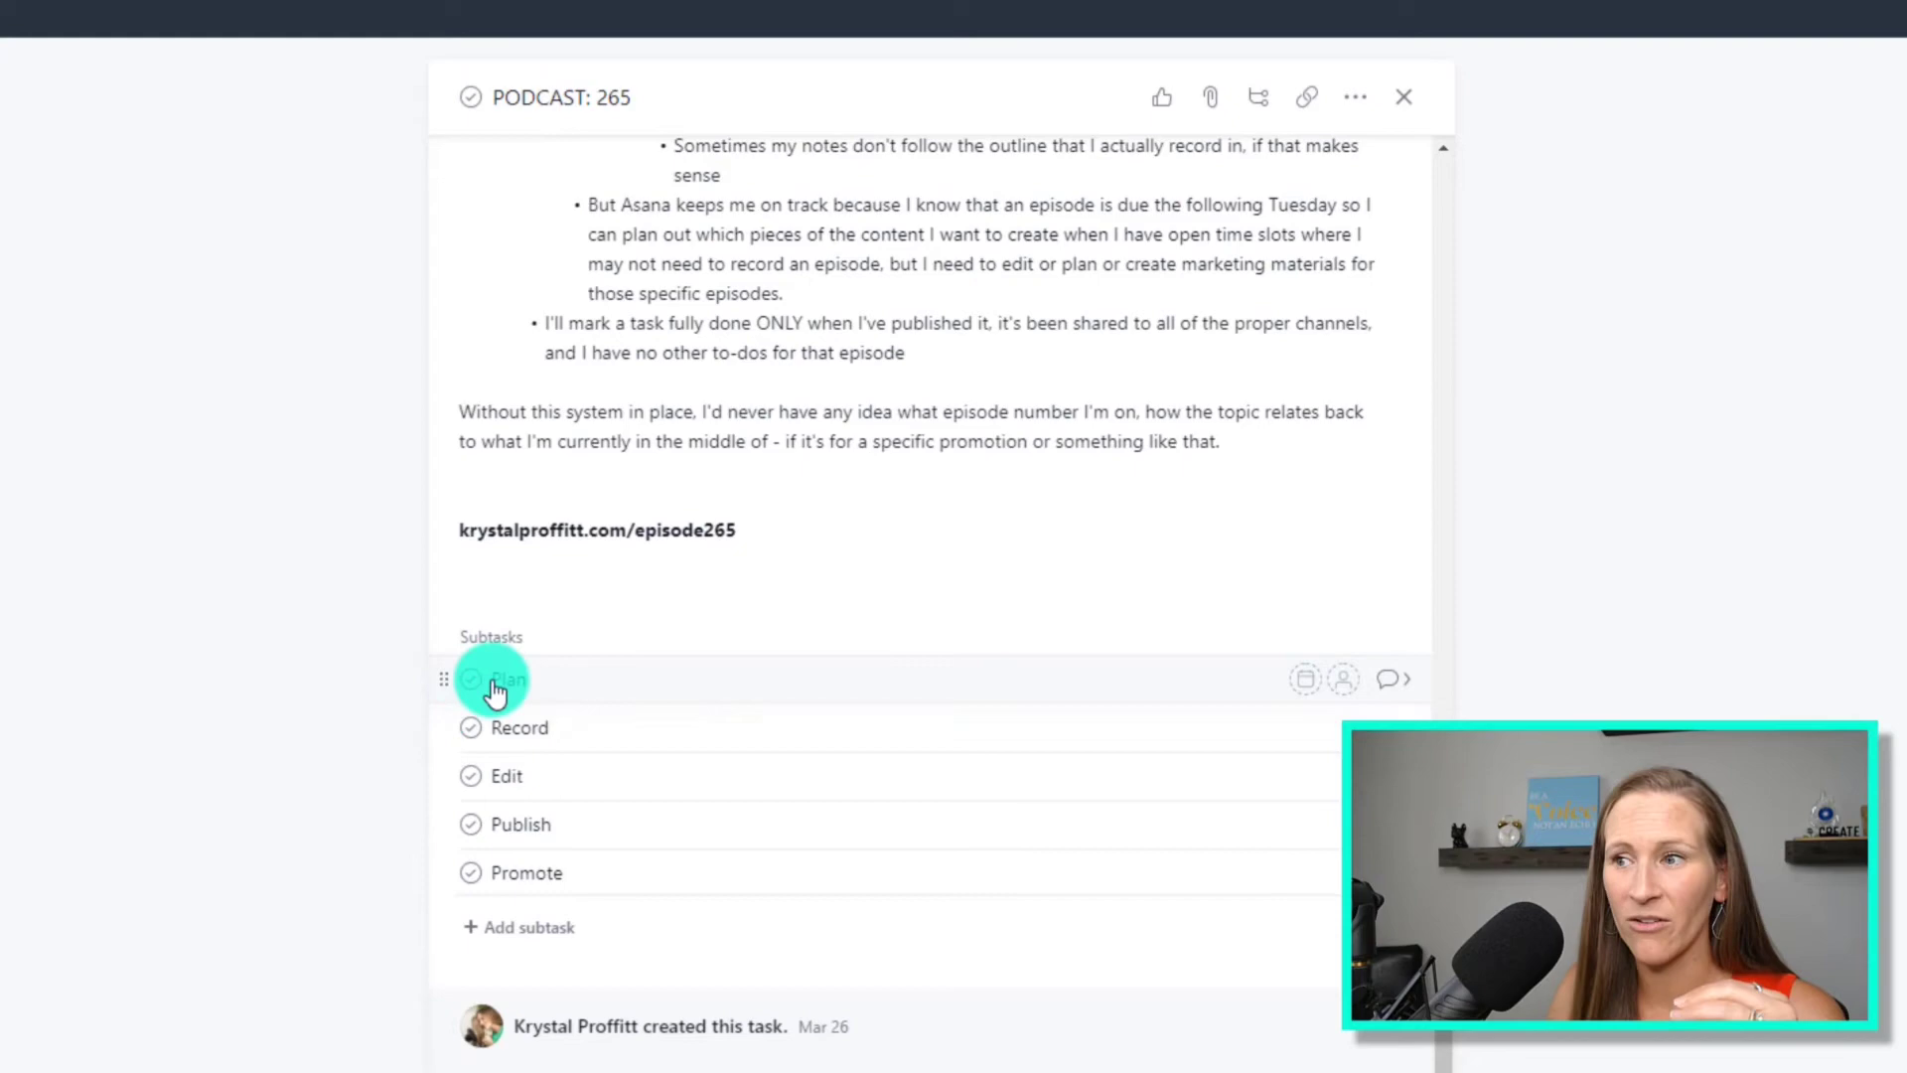
scroll(731, 658, up, 20)
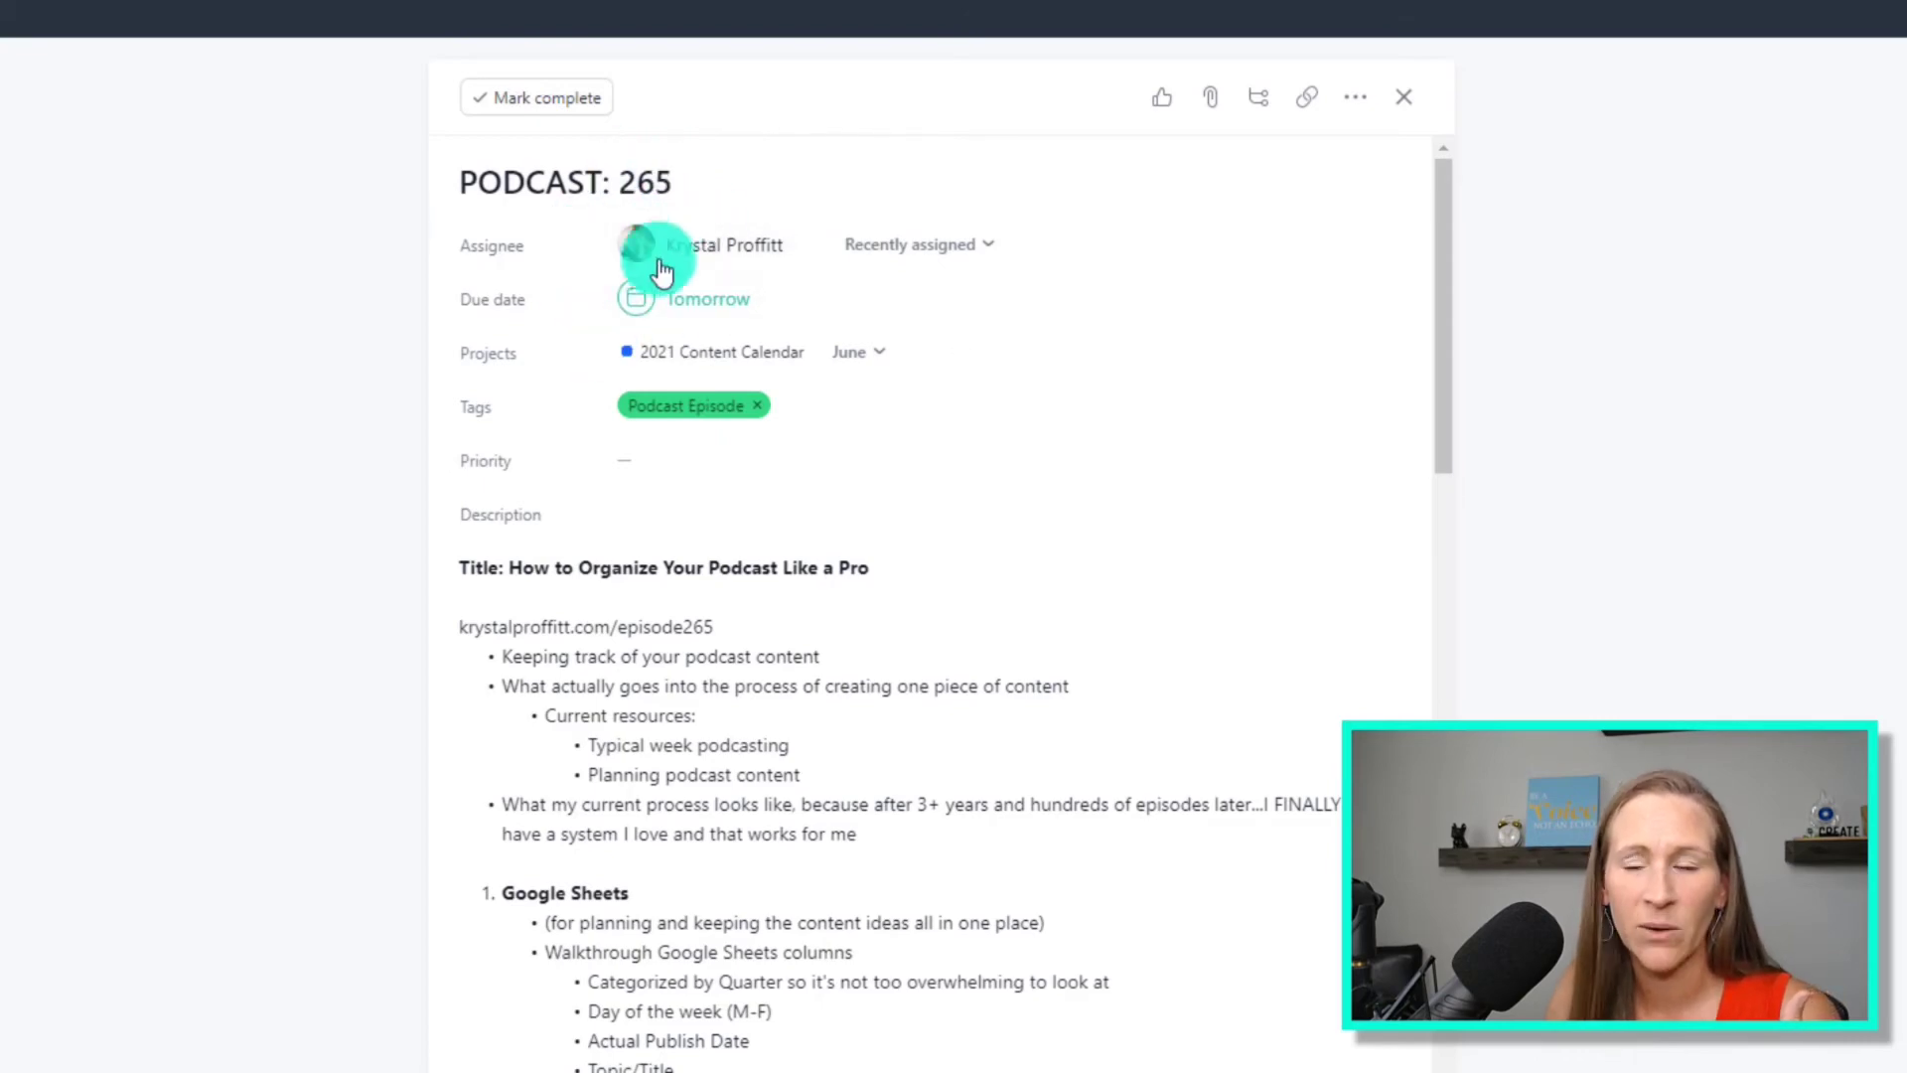
Scroll past PODCAST: 265's description down to its Subtasks list.
scroll(615, 845, down, 4)
scroll(615, 845, down, 20)
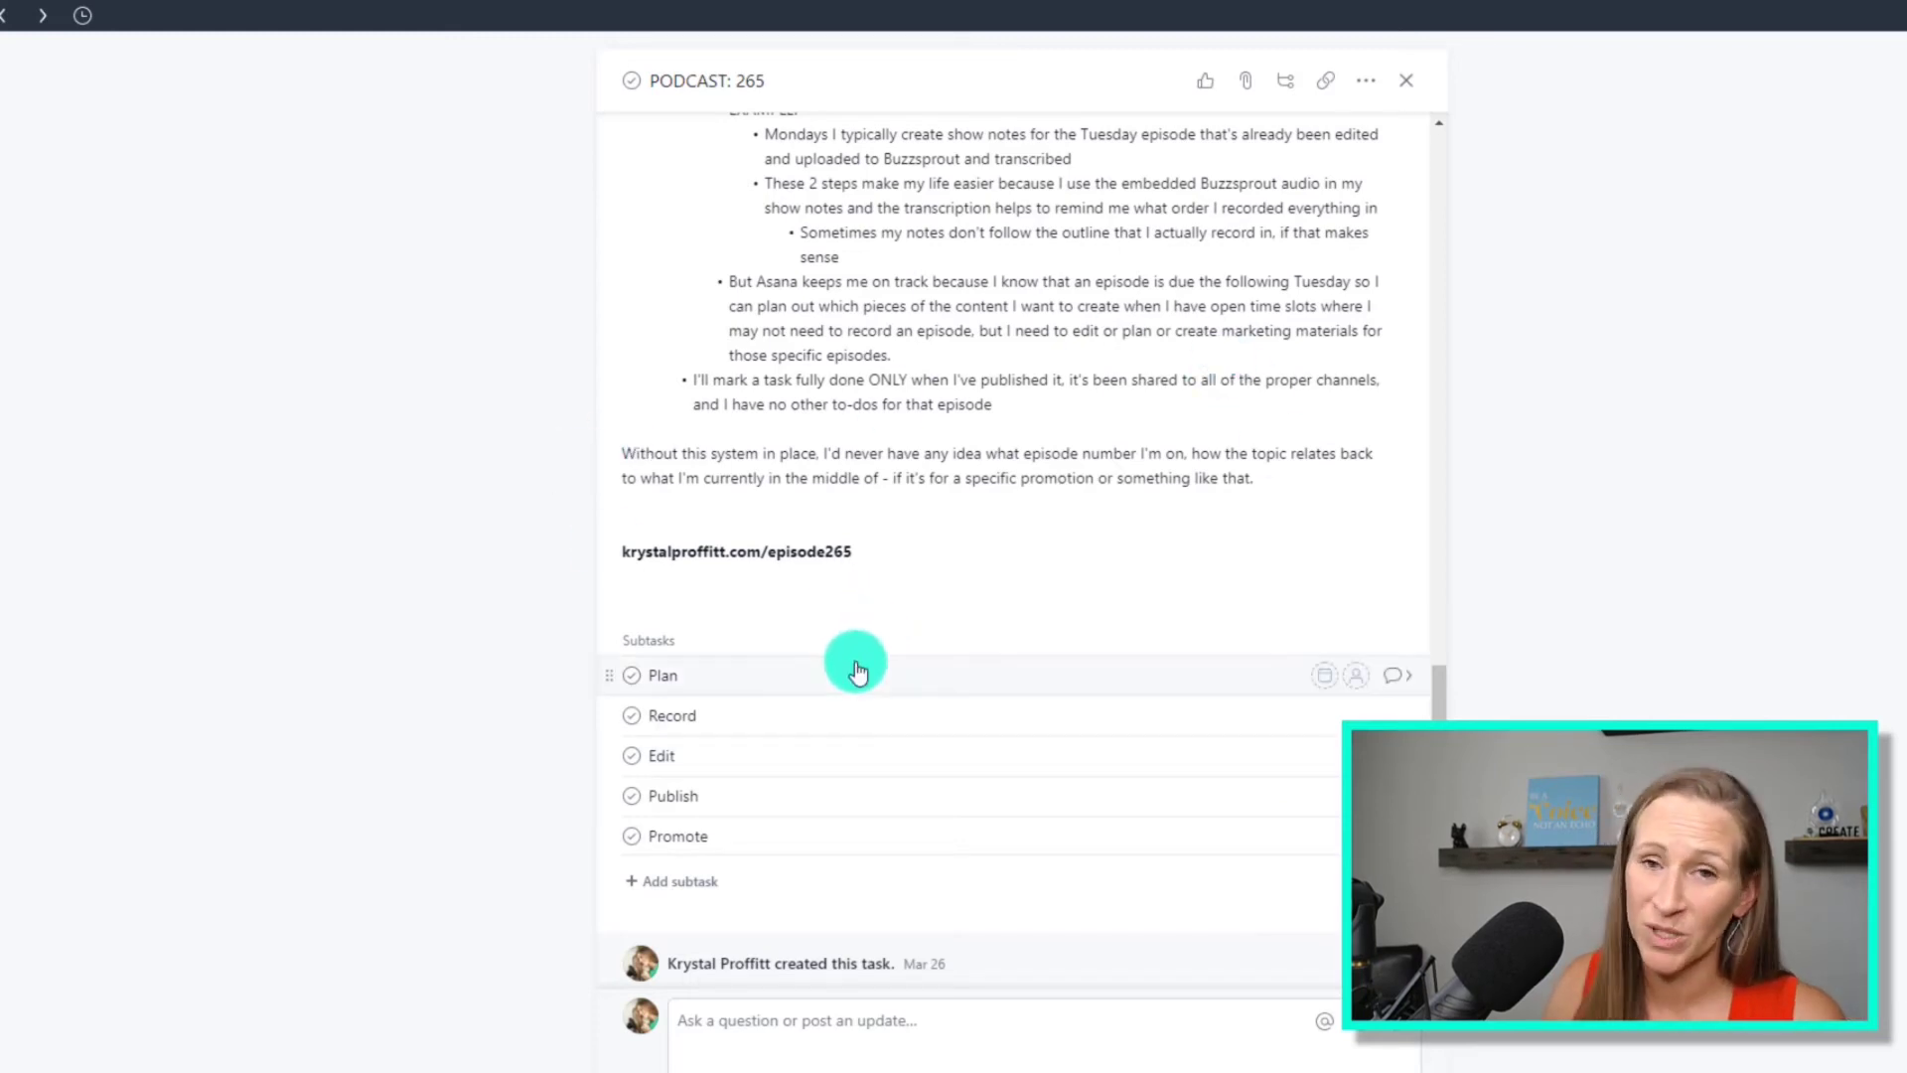
Check off the Plan, Record, Edit, Publish and Promote subtasks in turn.
click(631, 680)
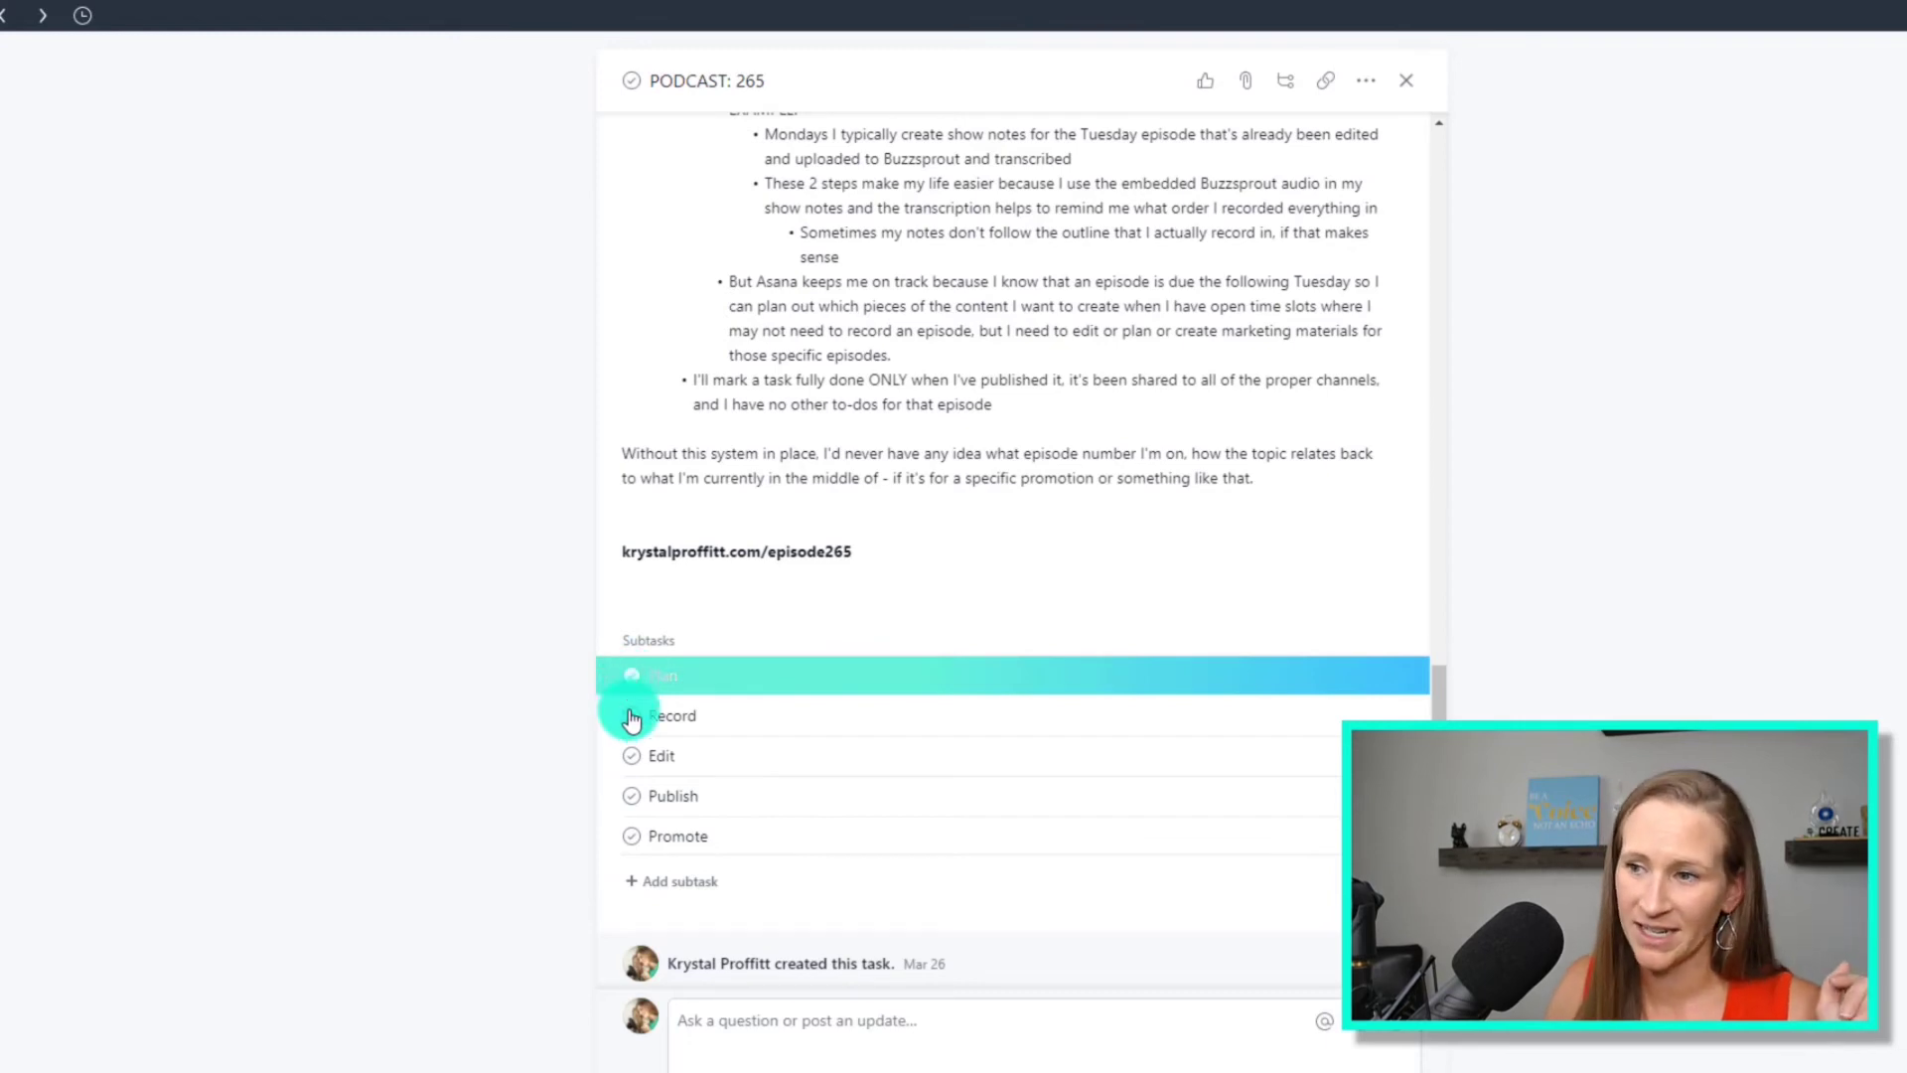
click(632, 719)
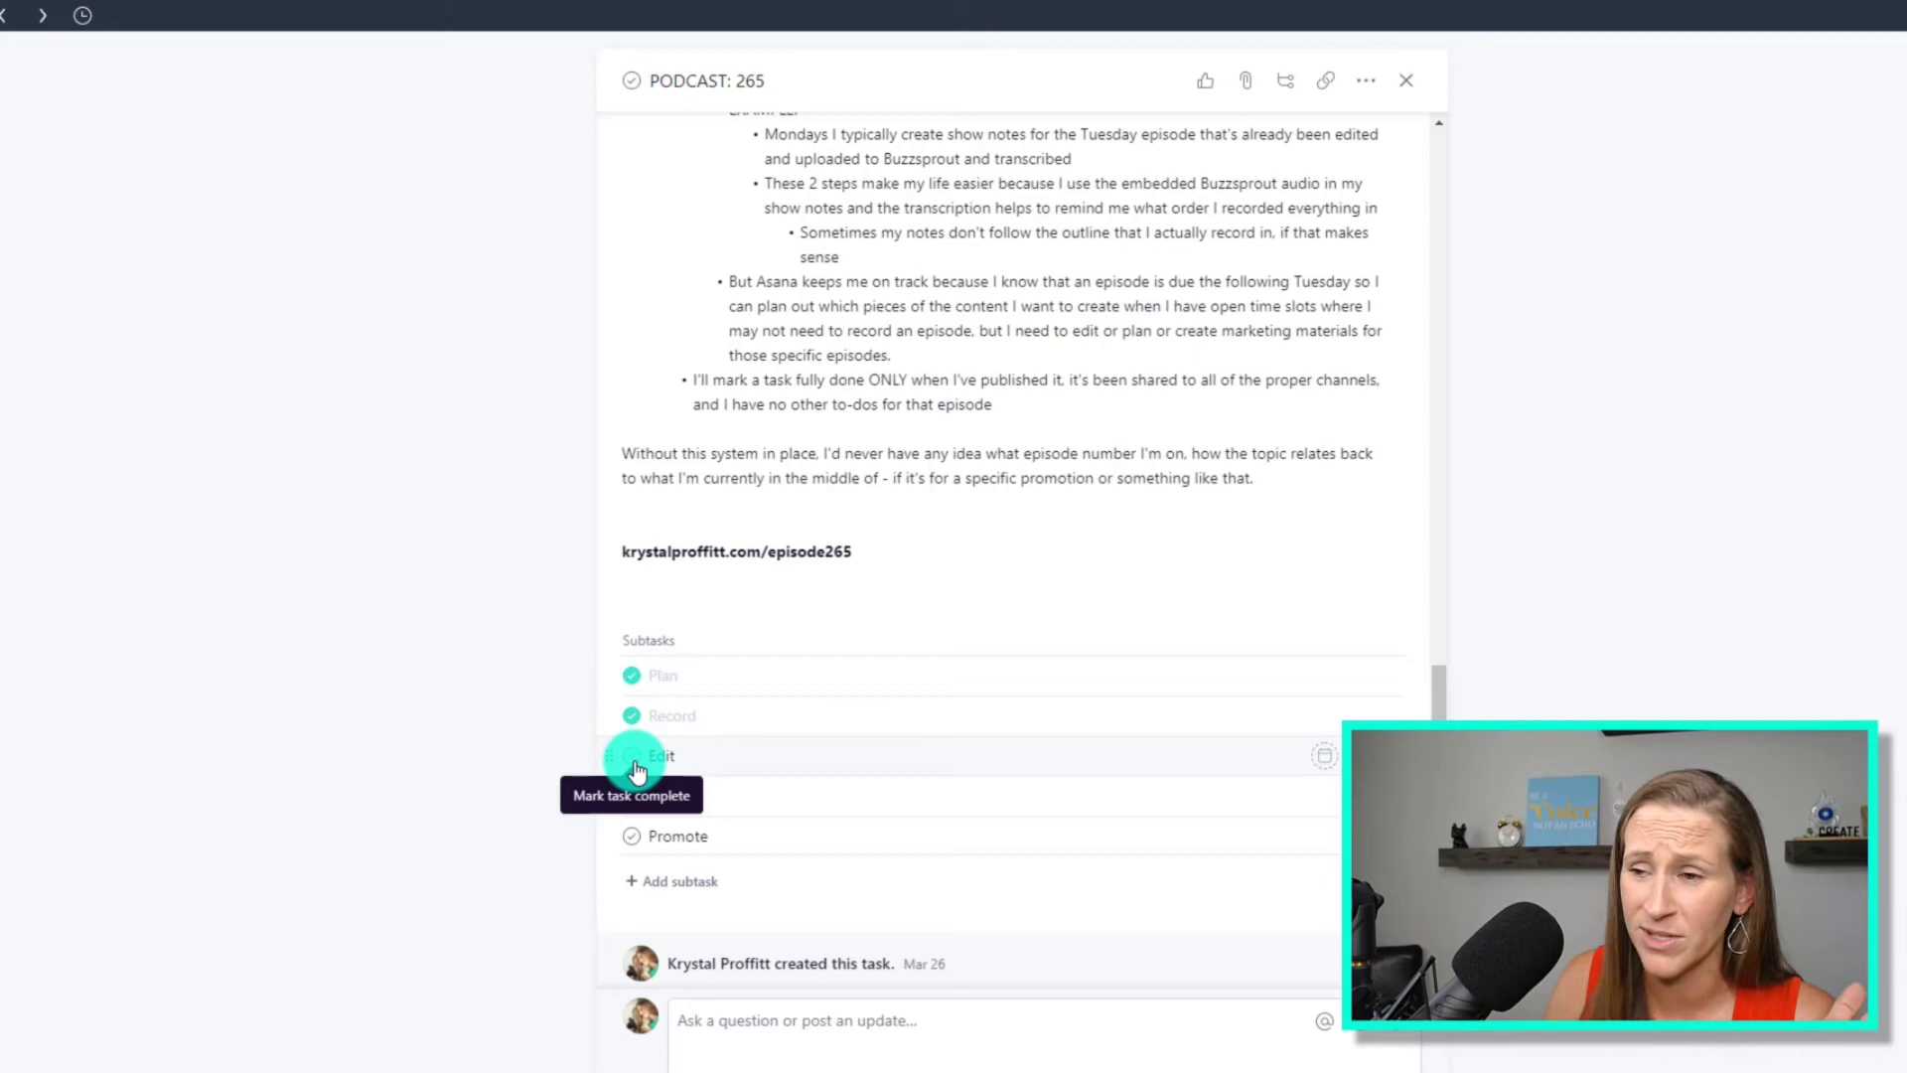
click(635, 762)
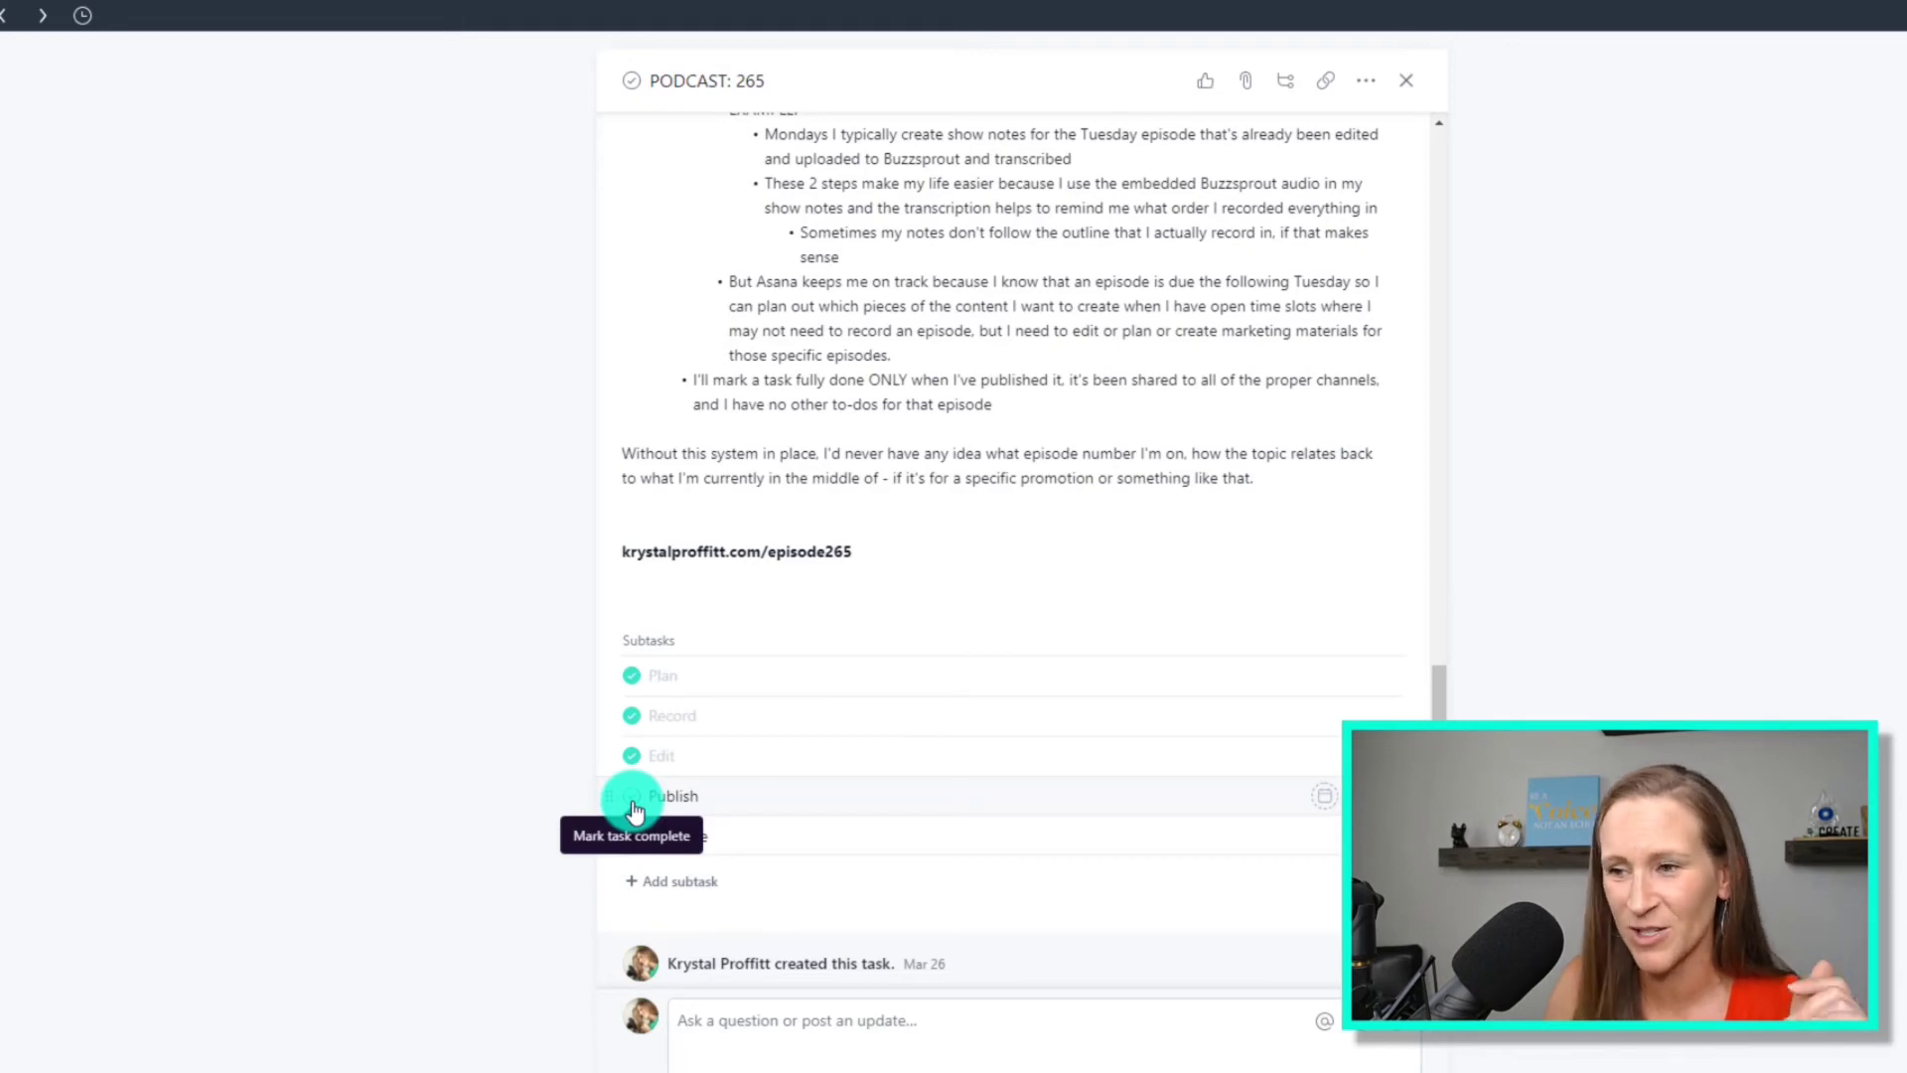
click(633, 800)
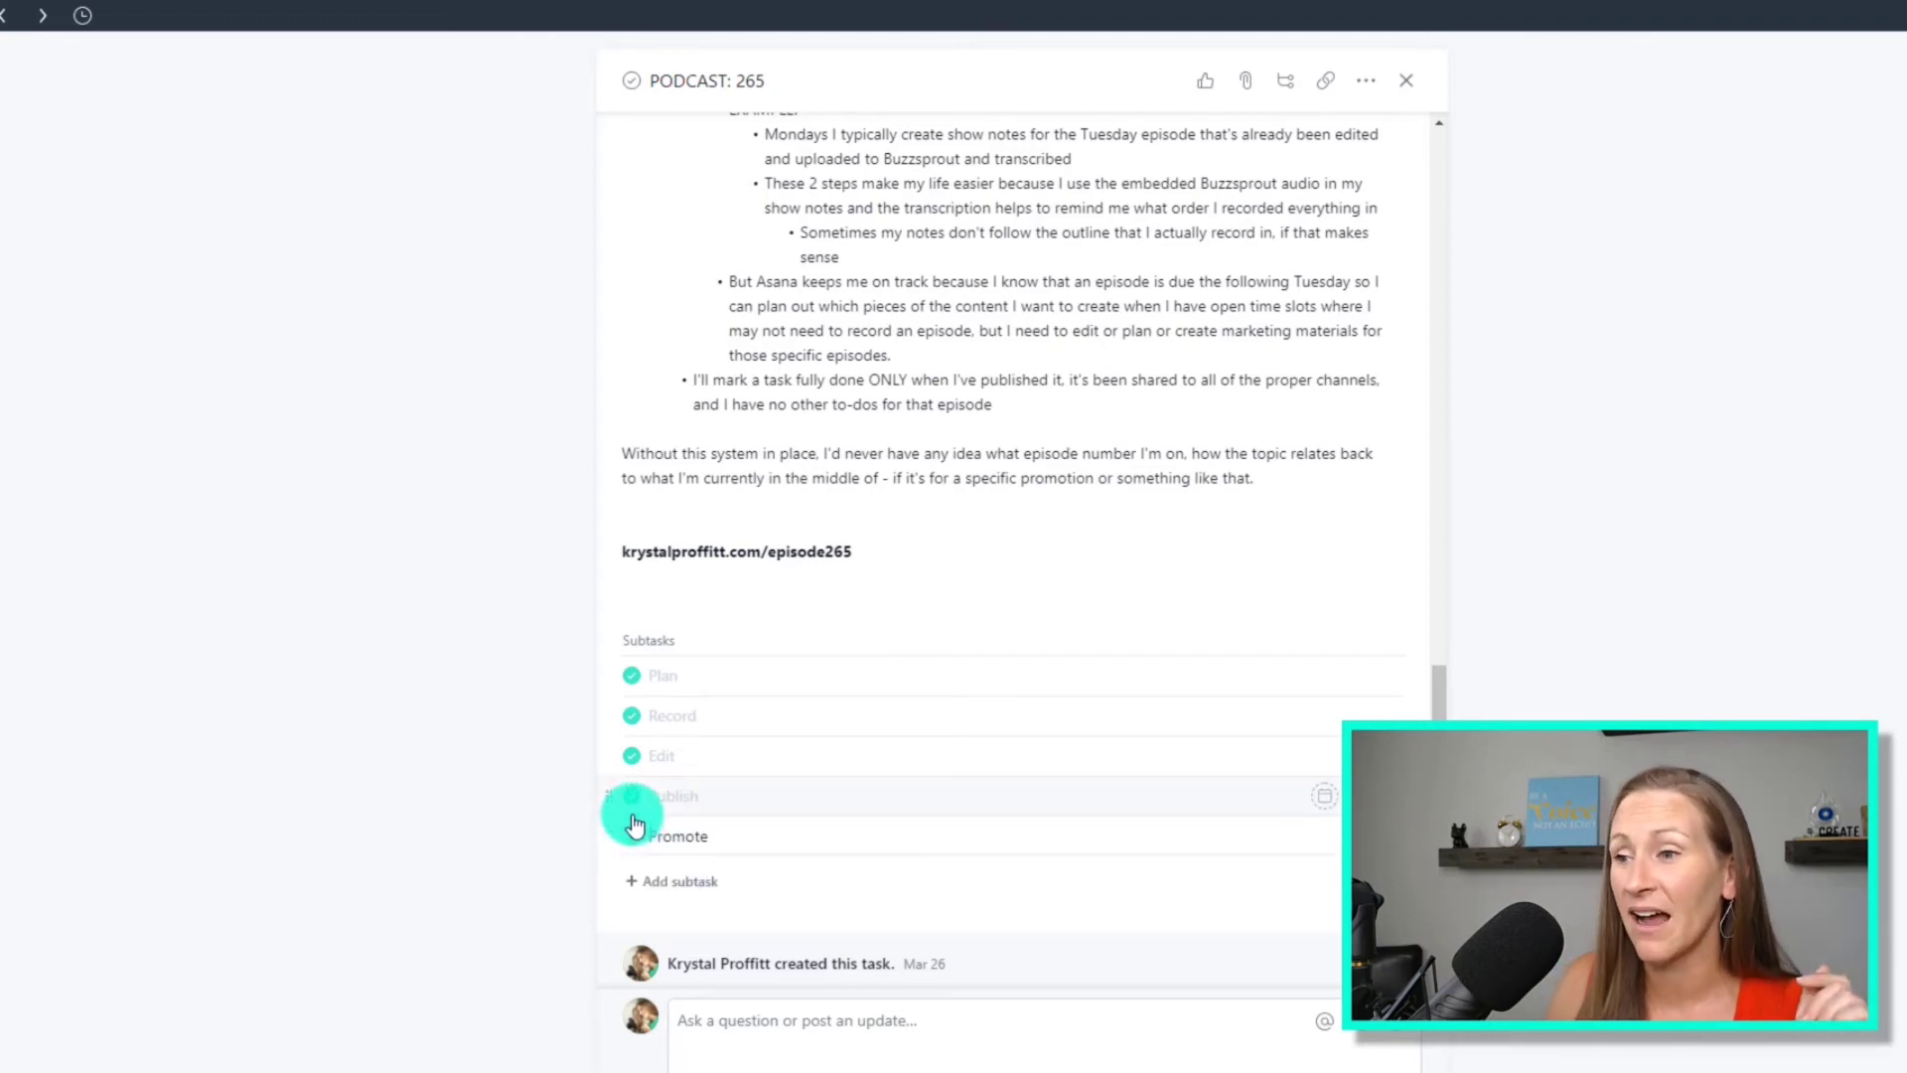
click(629, 837)
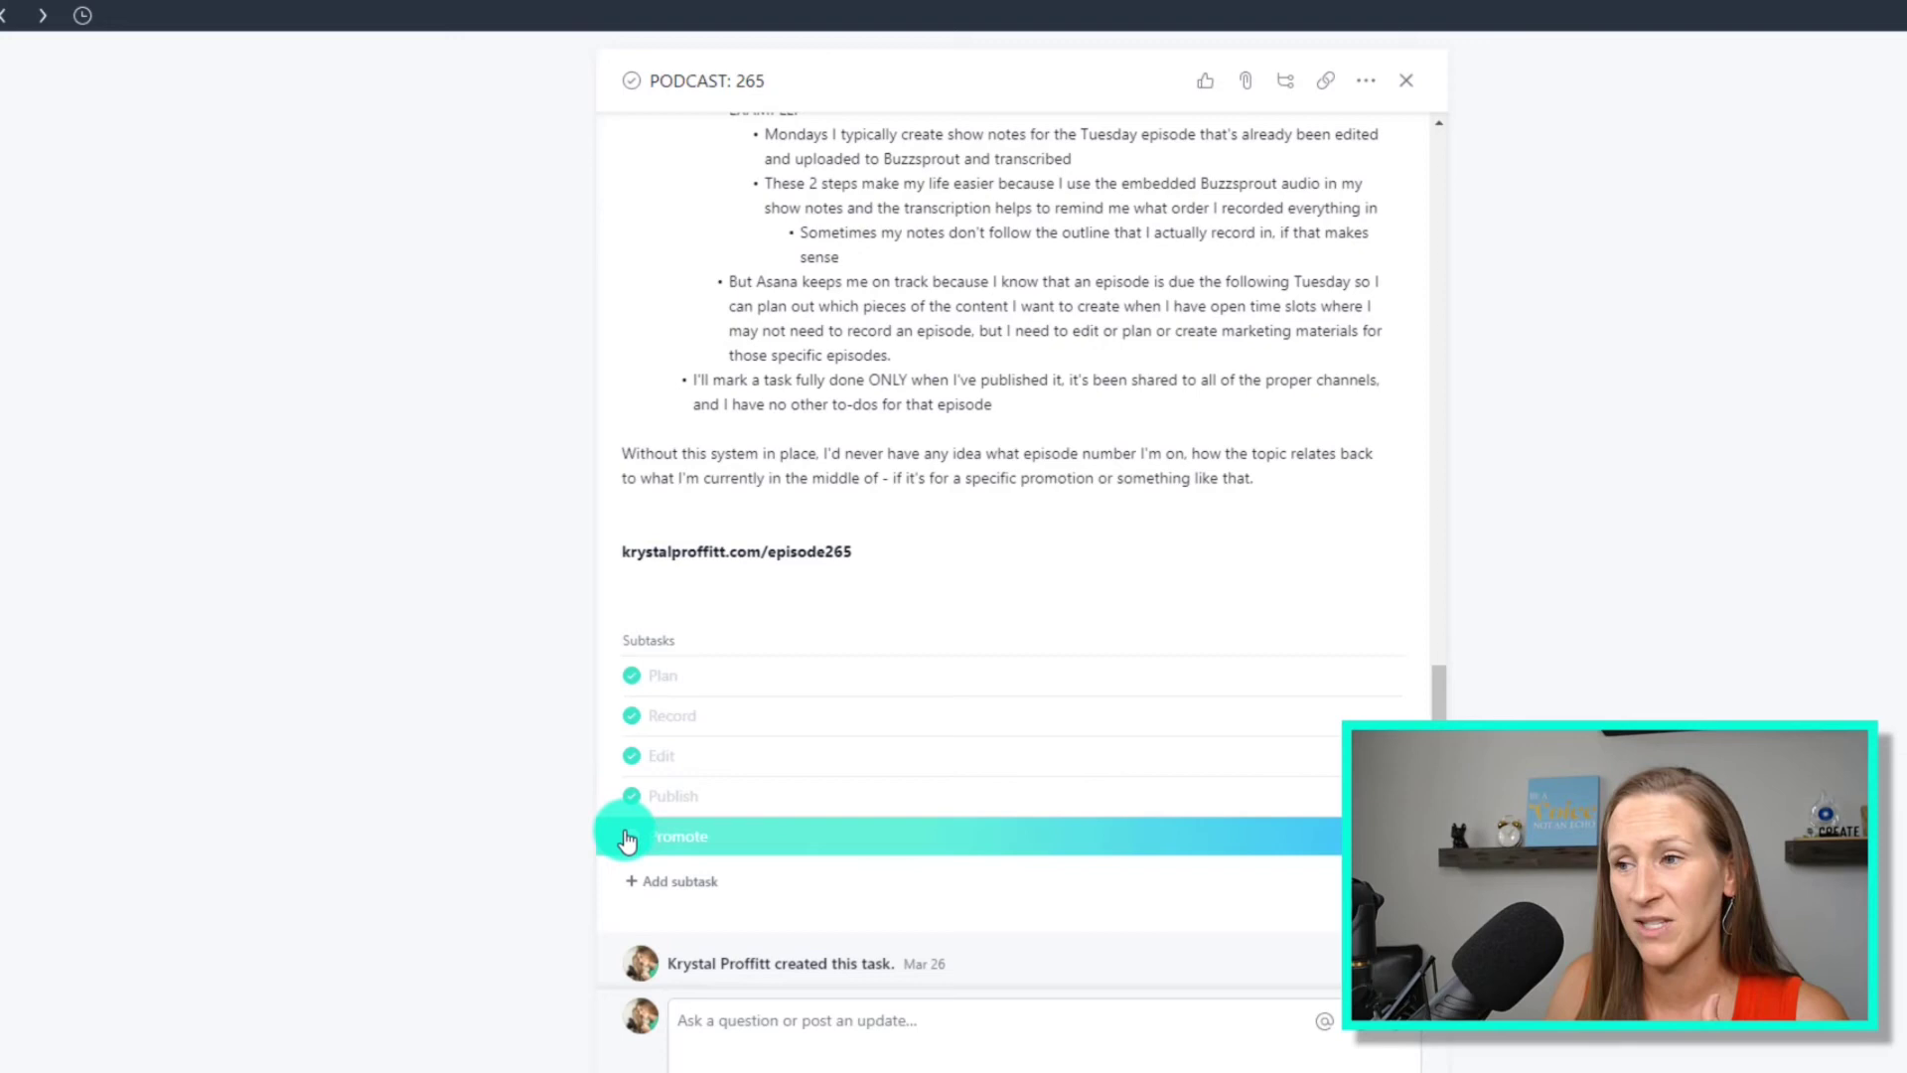
Scroll back to the top and mark PODCAST: 265 as Completed.
scroll(937, 681, up, 15)
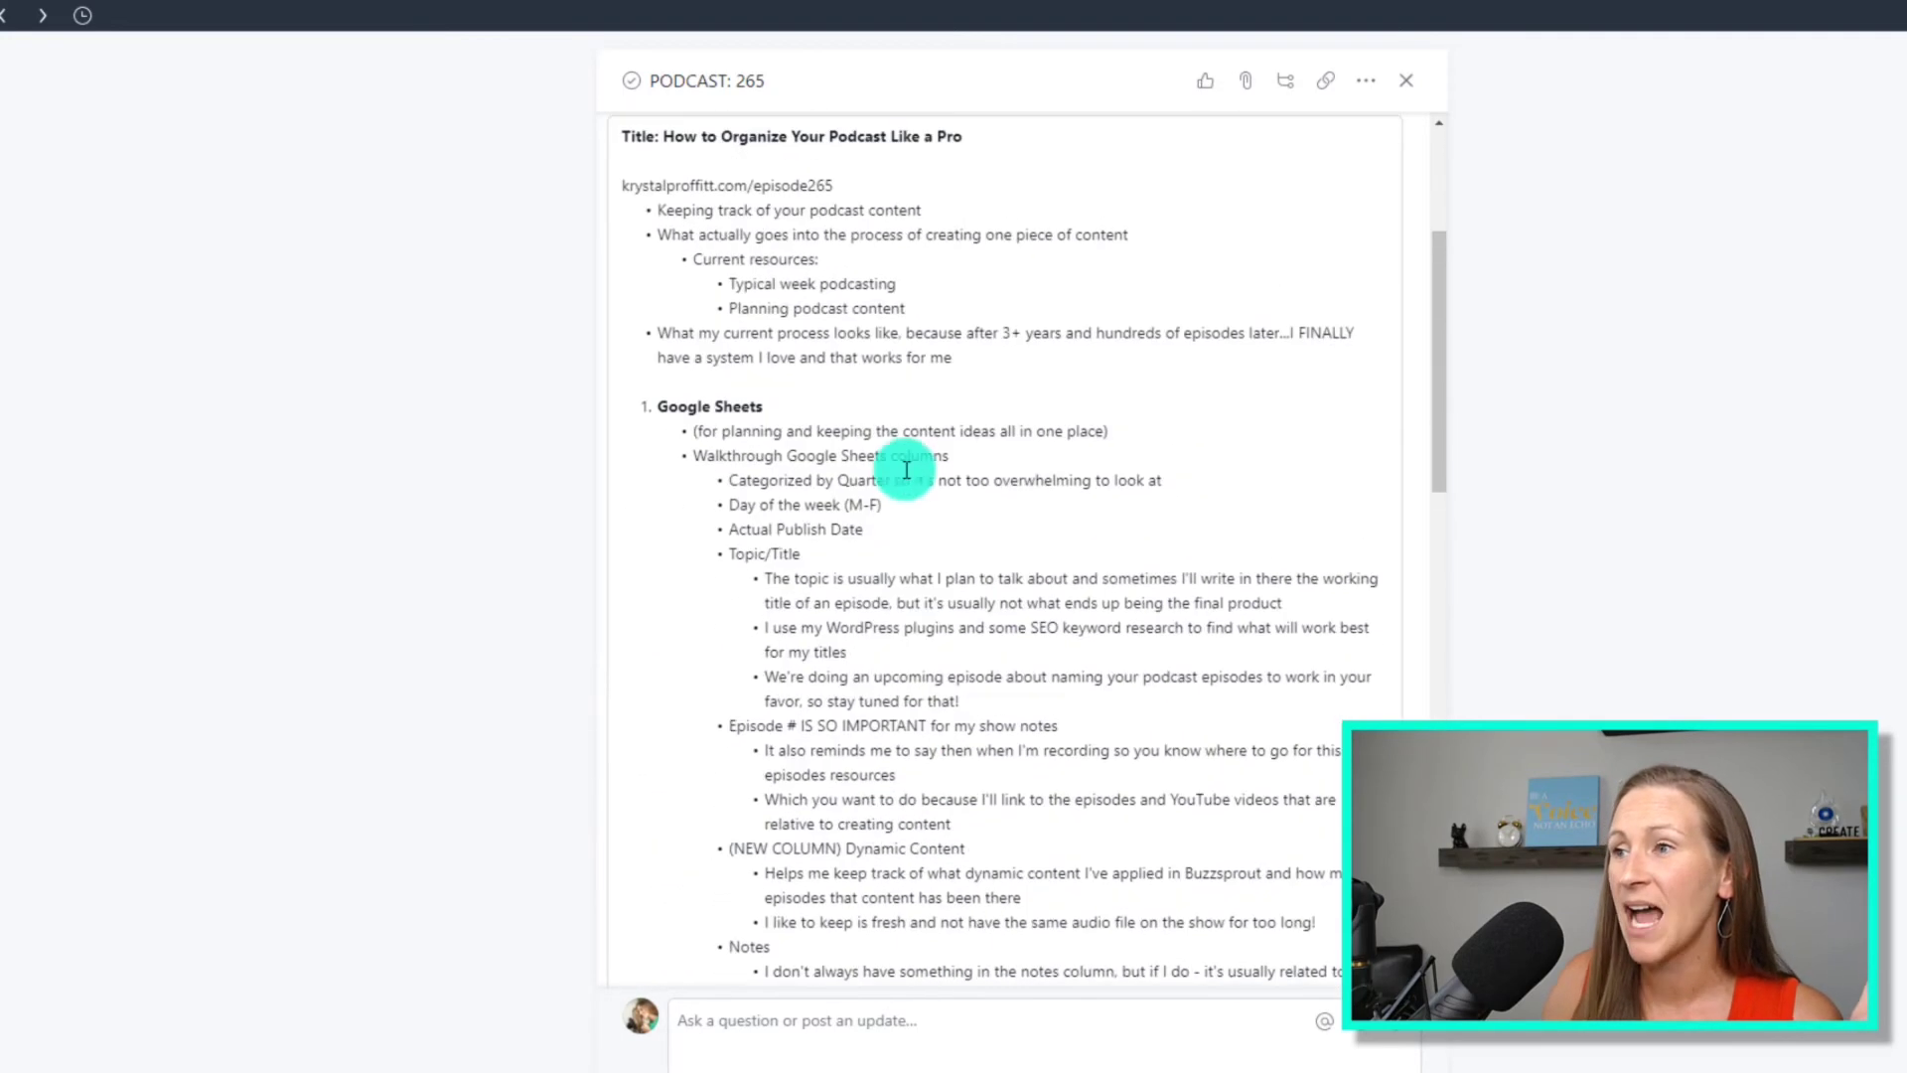
scroll(906, 470, up, 3)
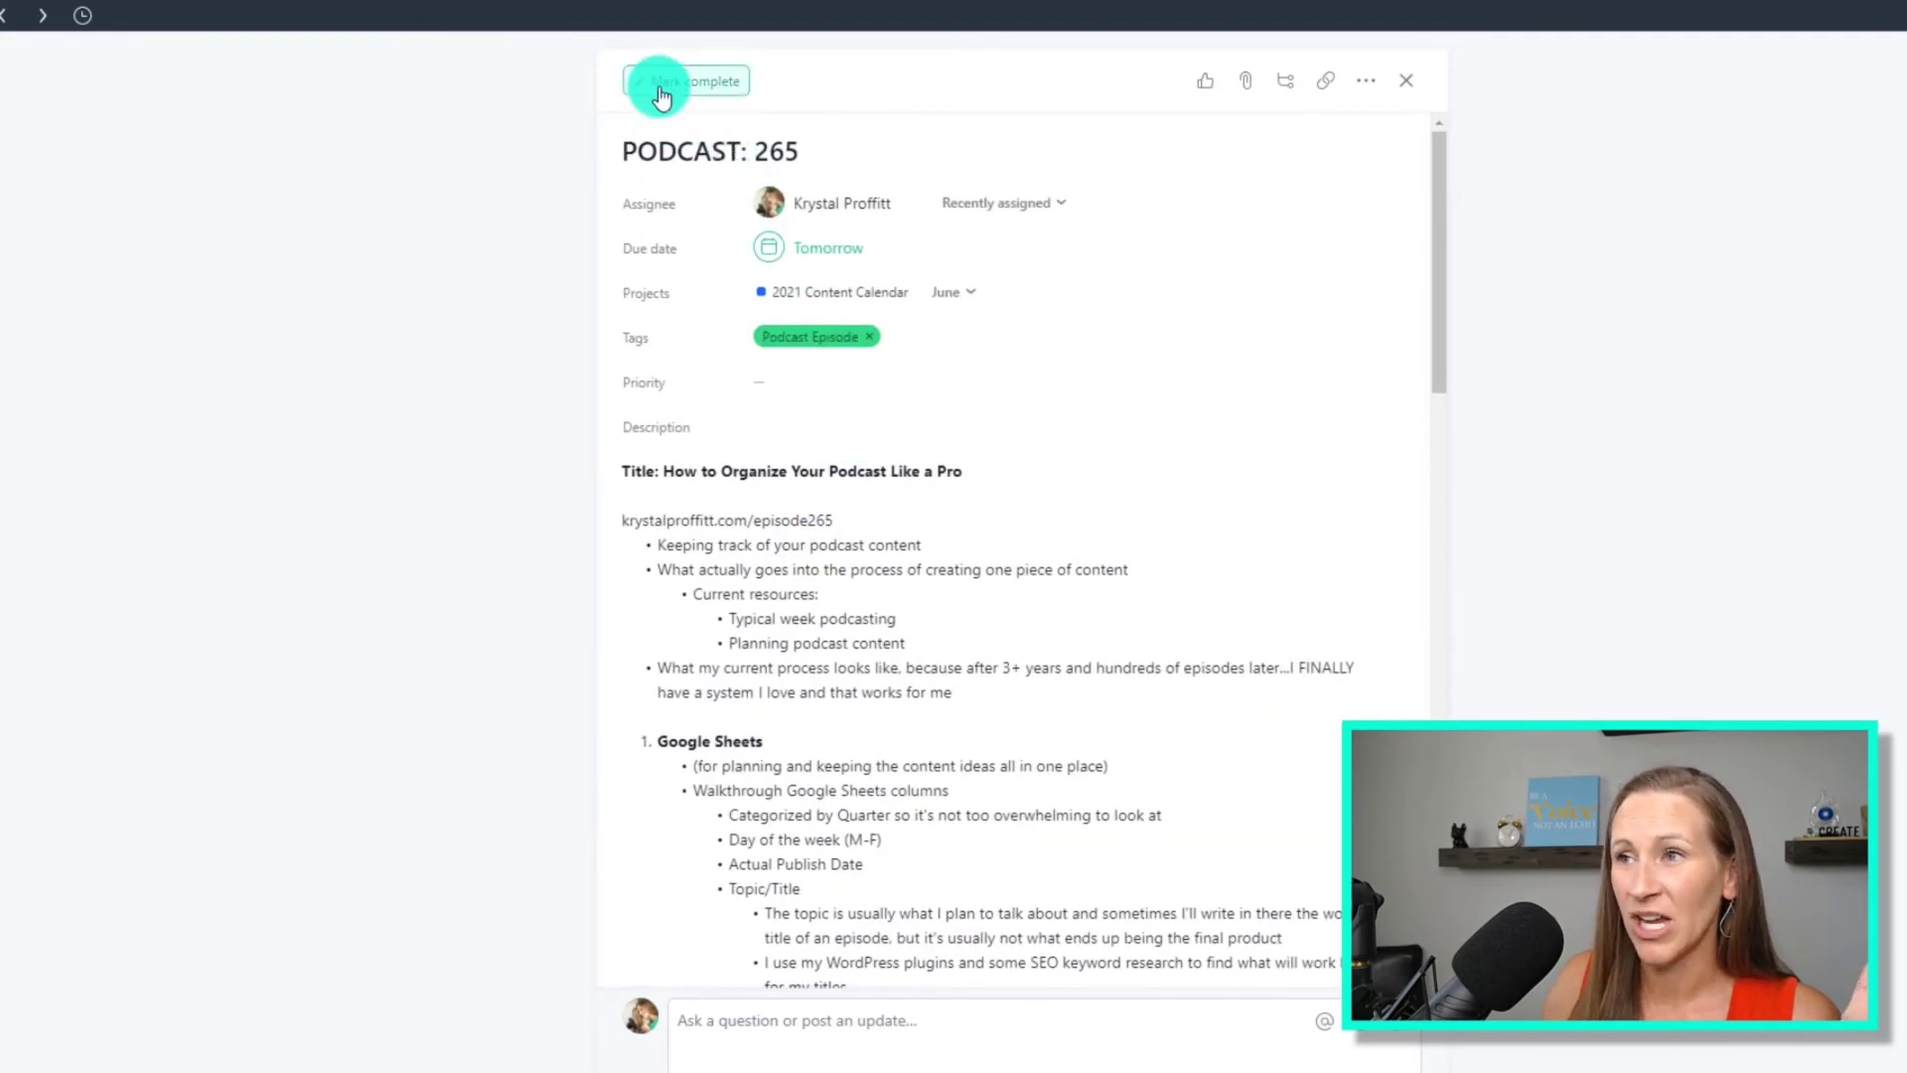
click(662, 97)
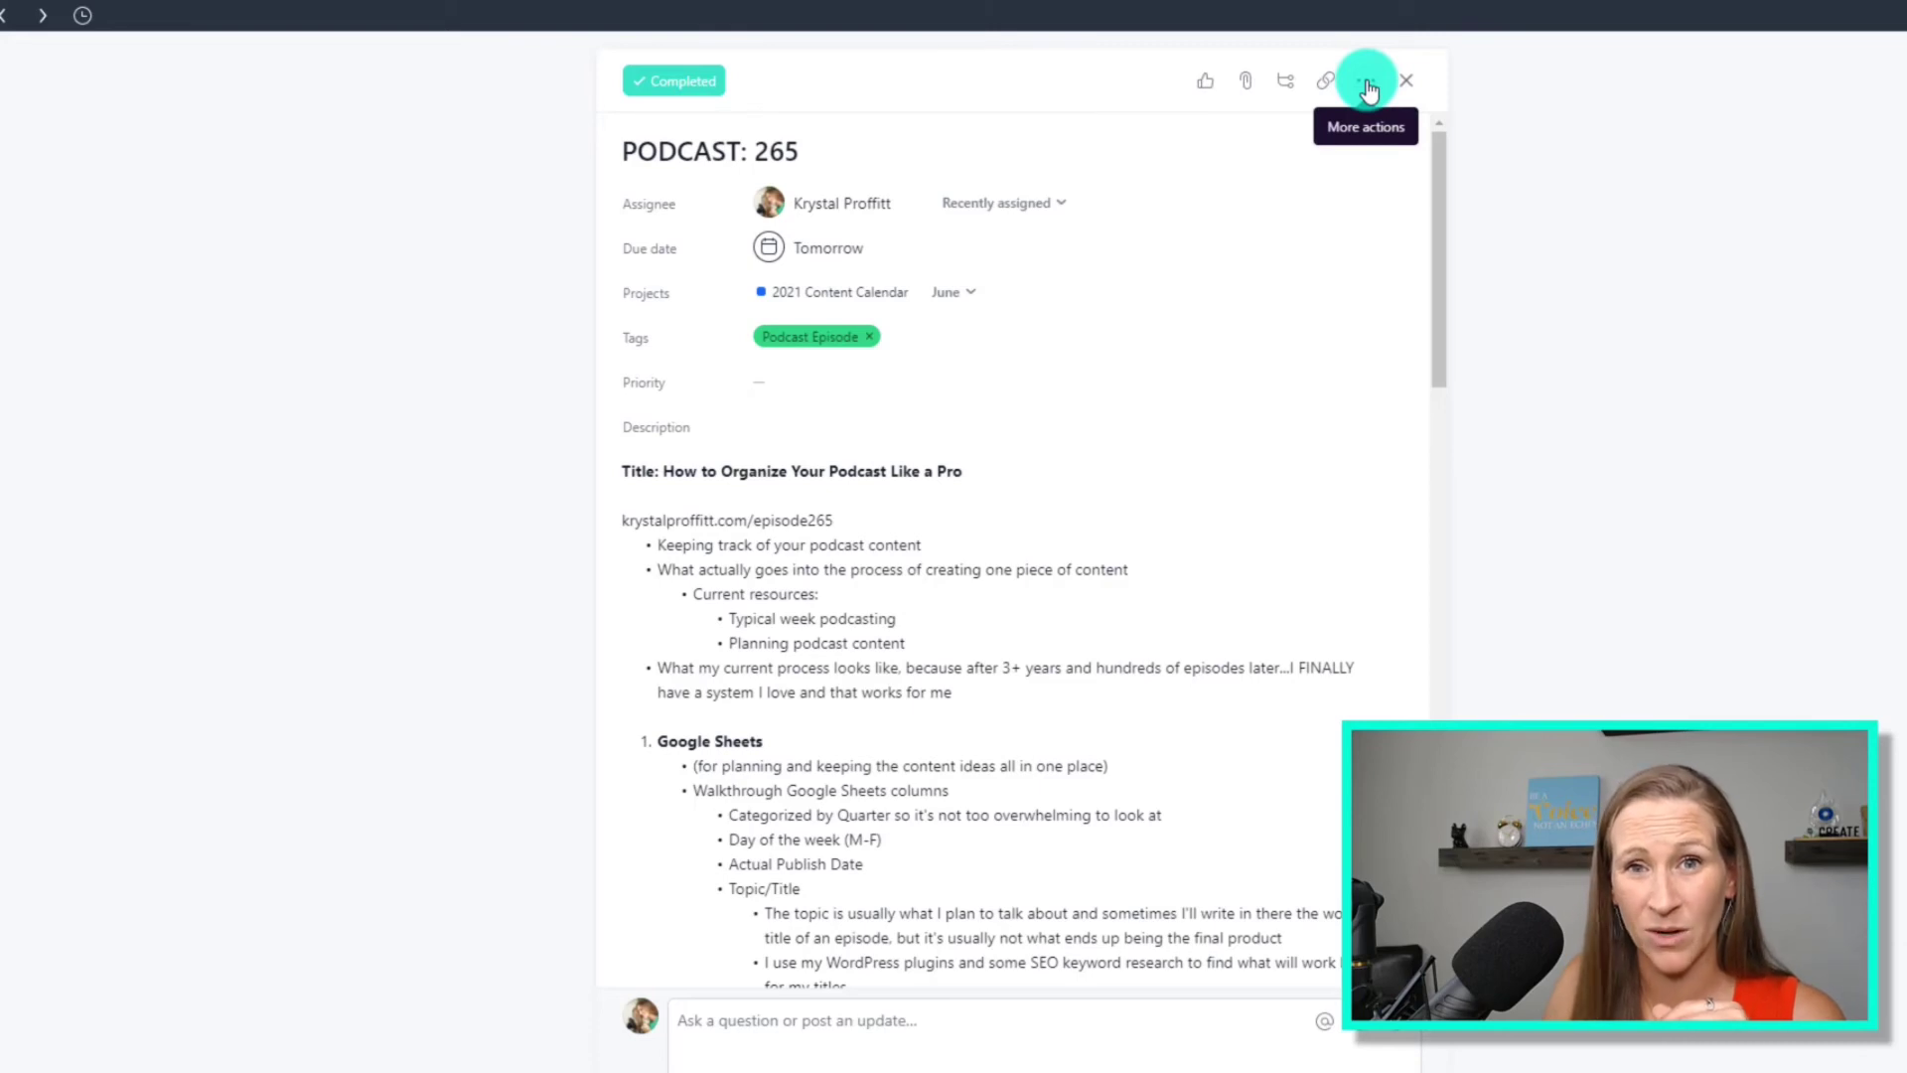
Duplicate PODCAST: 265 and rename the copy 'EXAMPLE: PODCAST: 266'.
click(1367, 86)
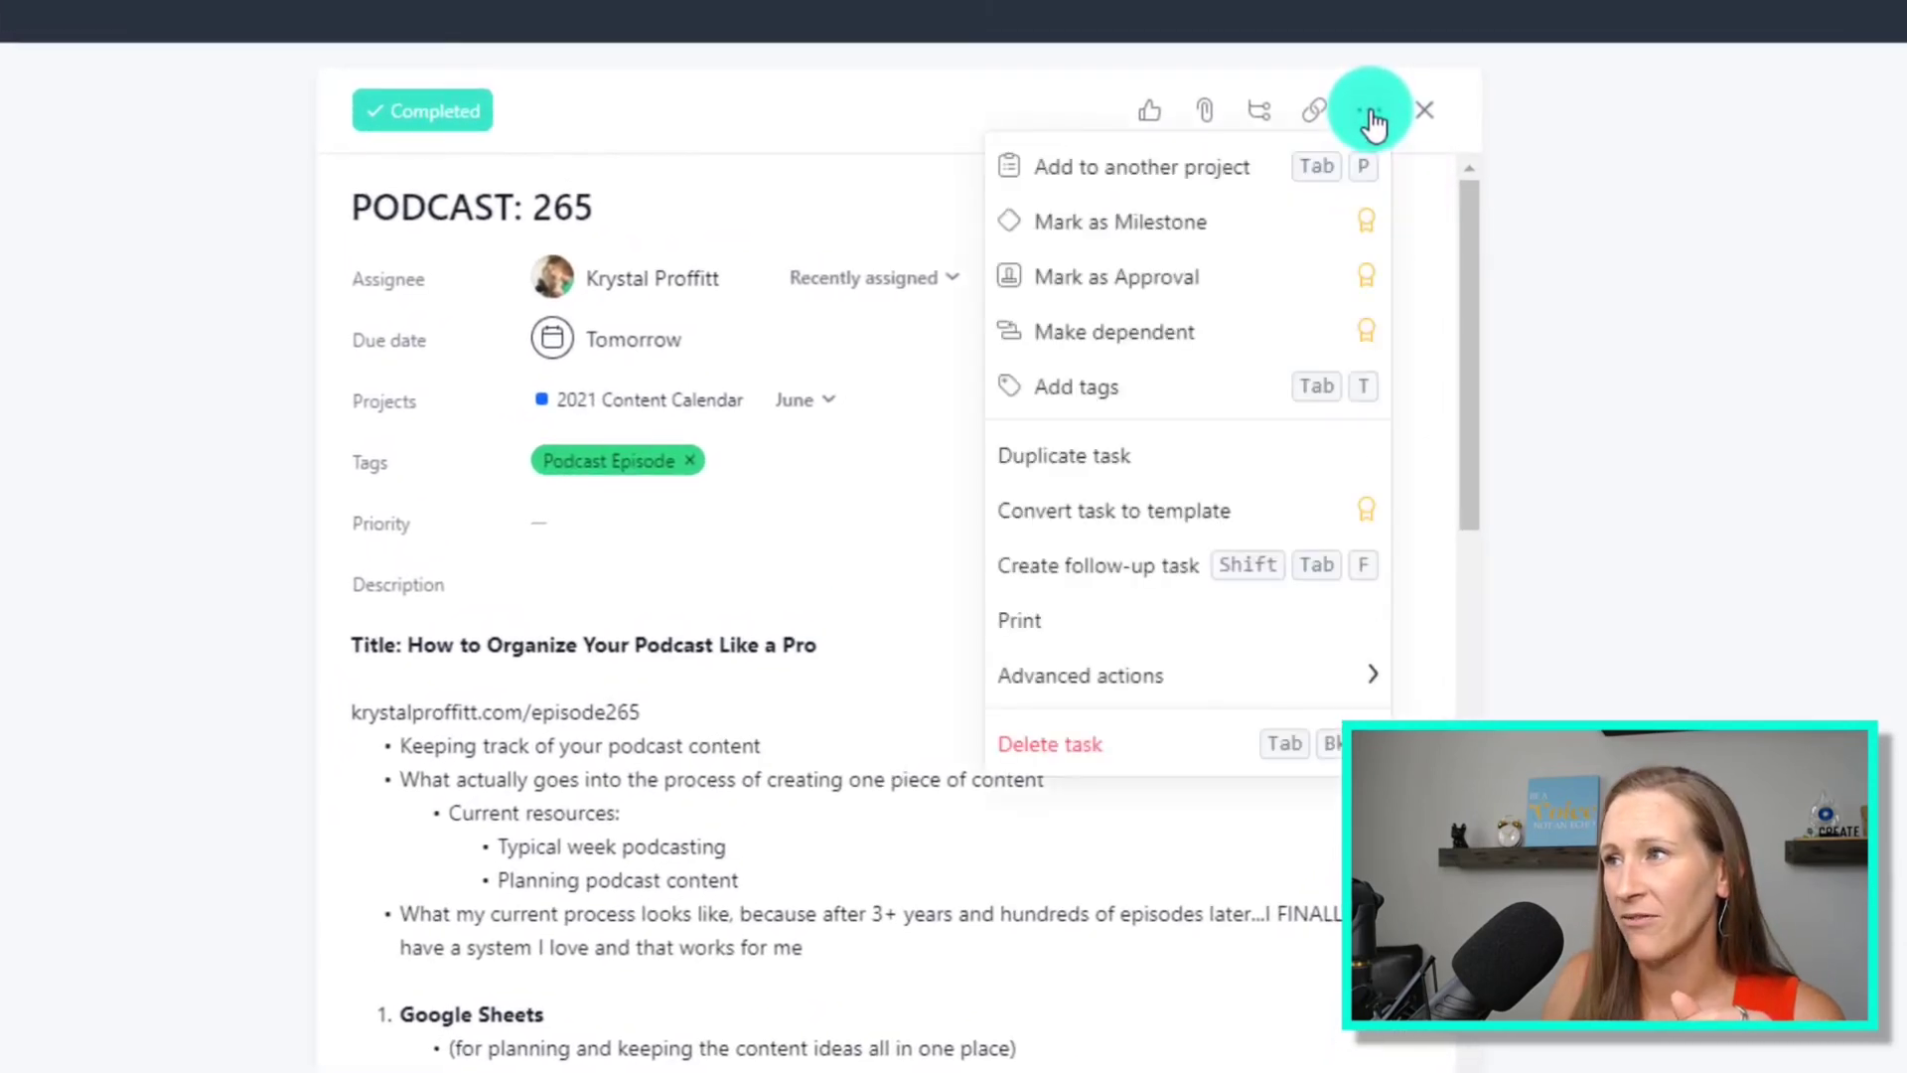
click(1126, 477)
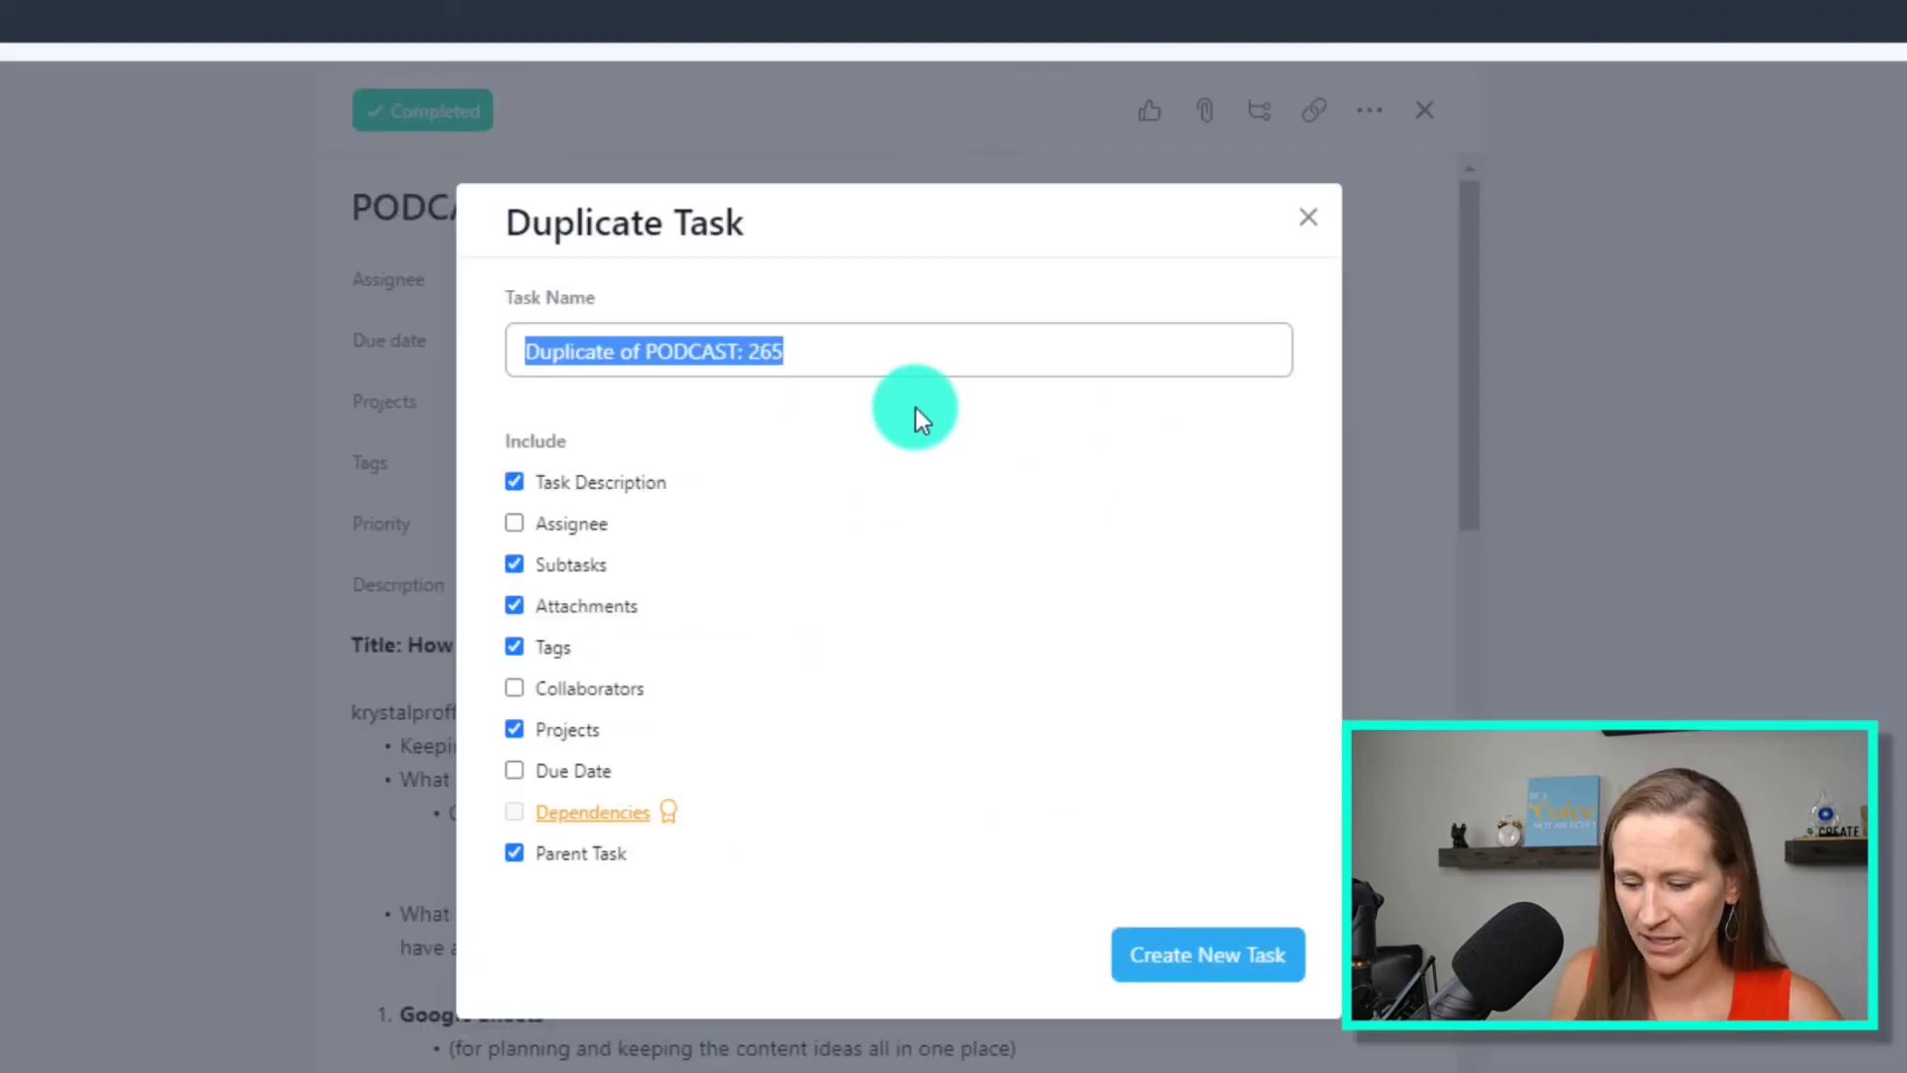
click(736, 355)
drag(645, 351, 415, 386)
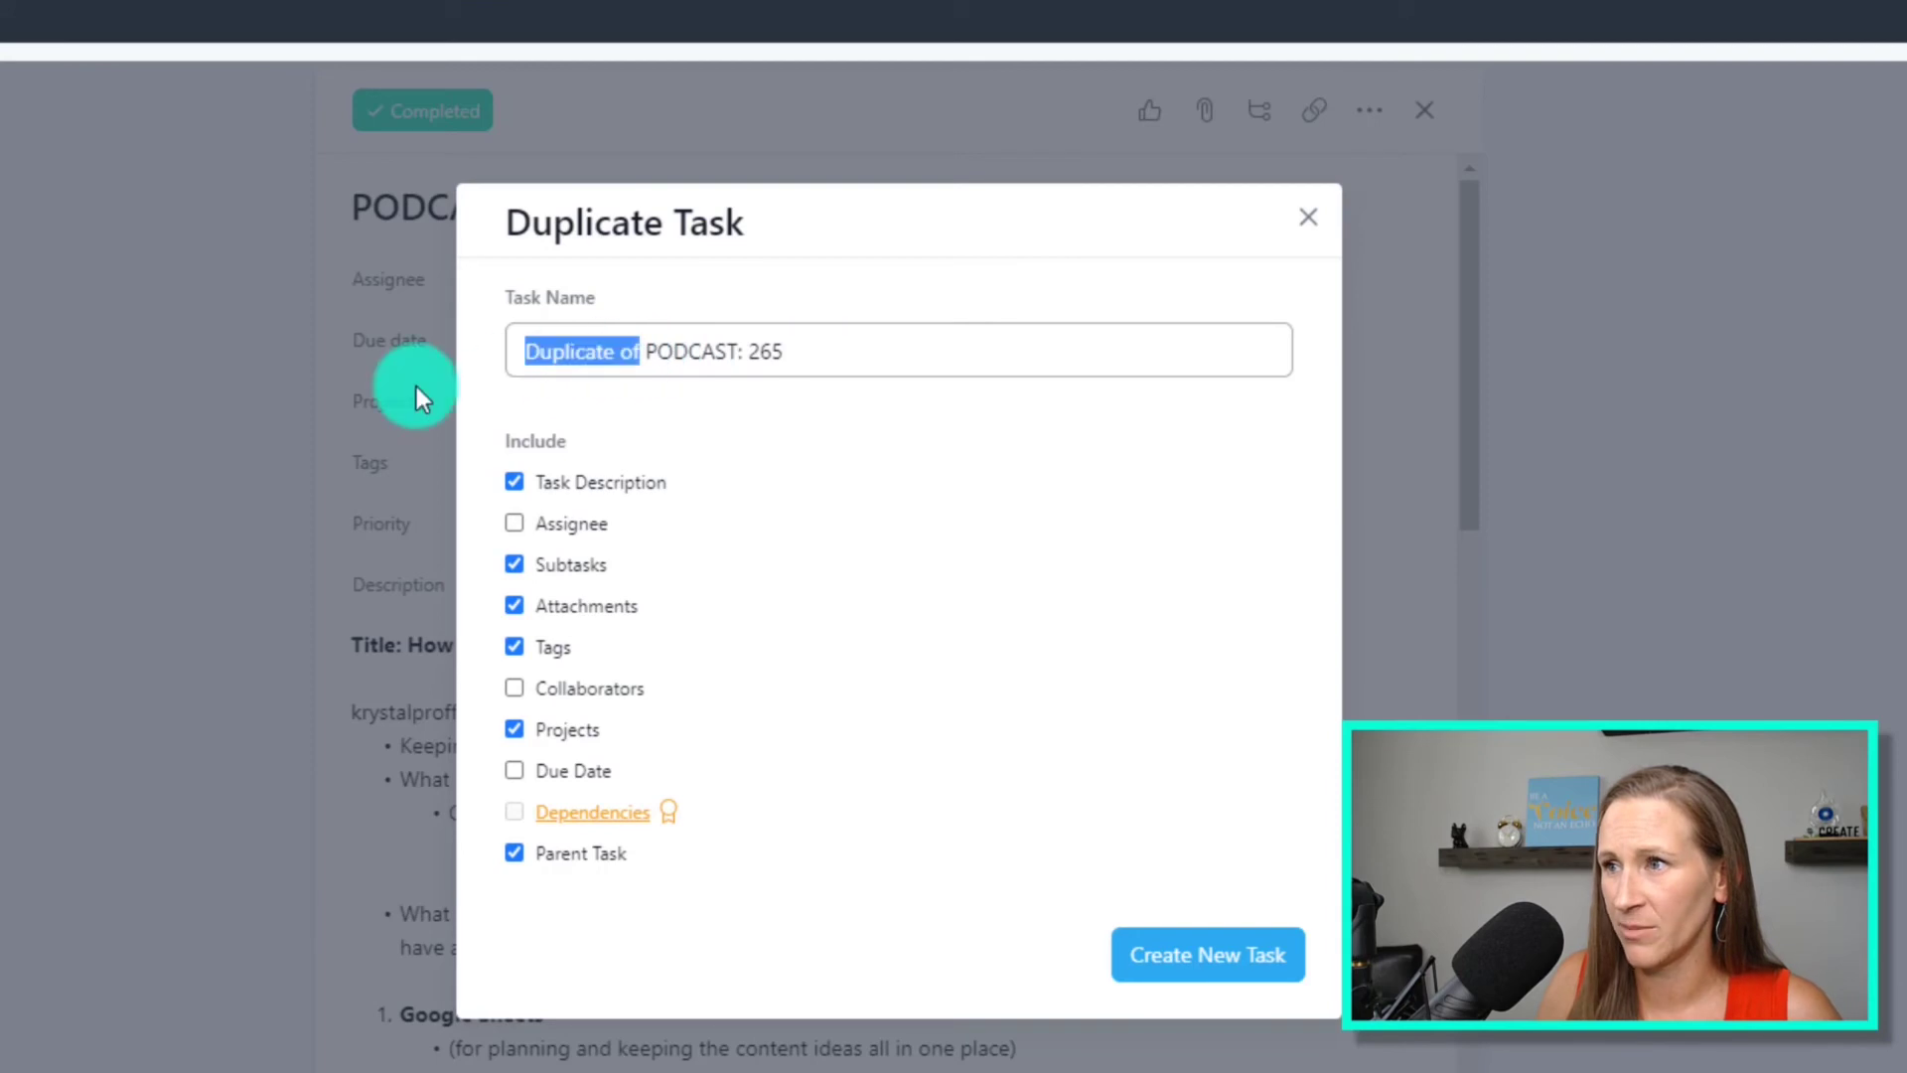
key(BackSpace)
key(End)
key(BackSpace)
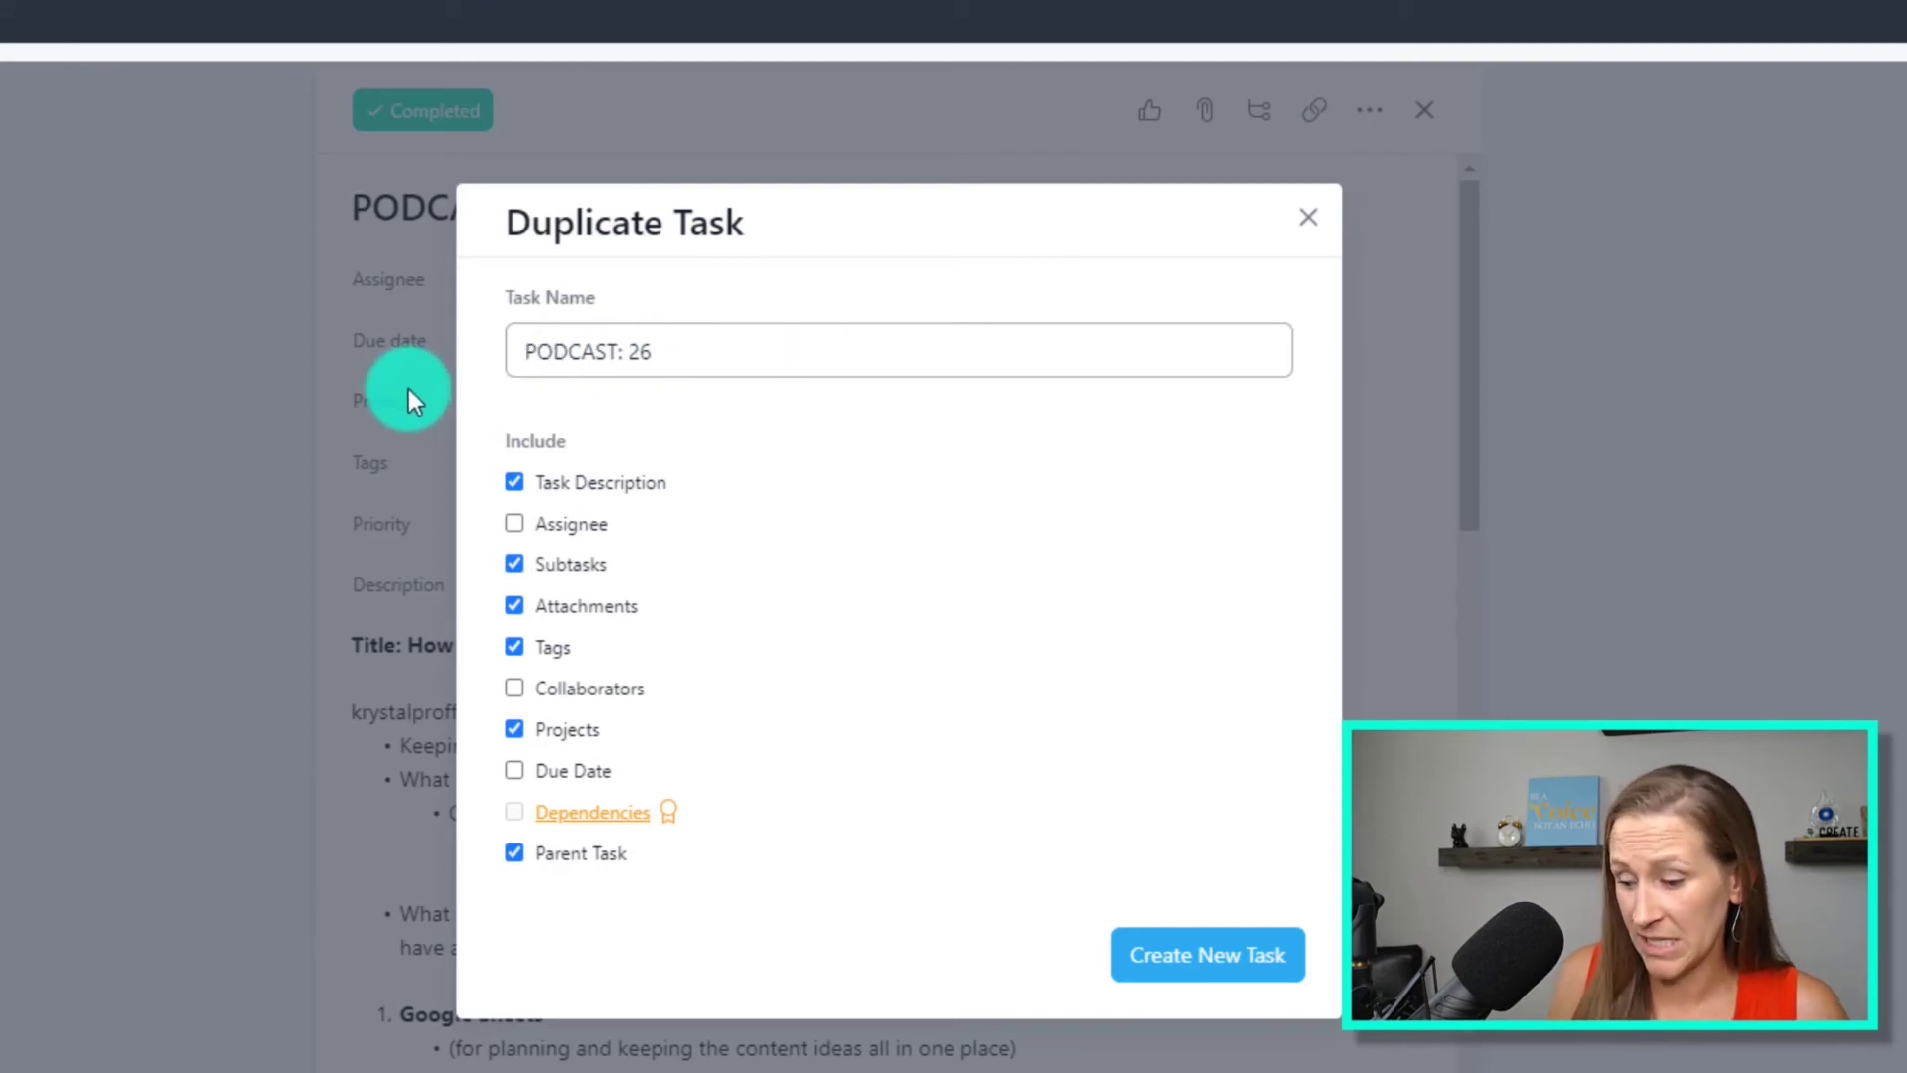
text(6)
key(Home)
text(EXAMPL)
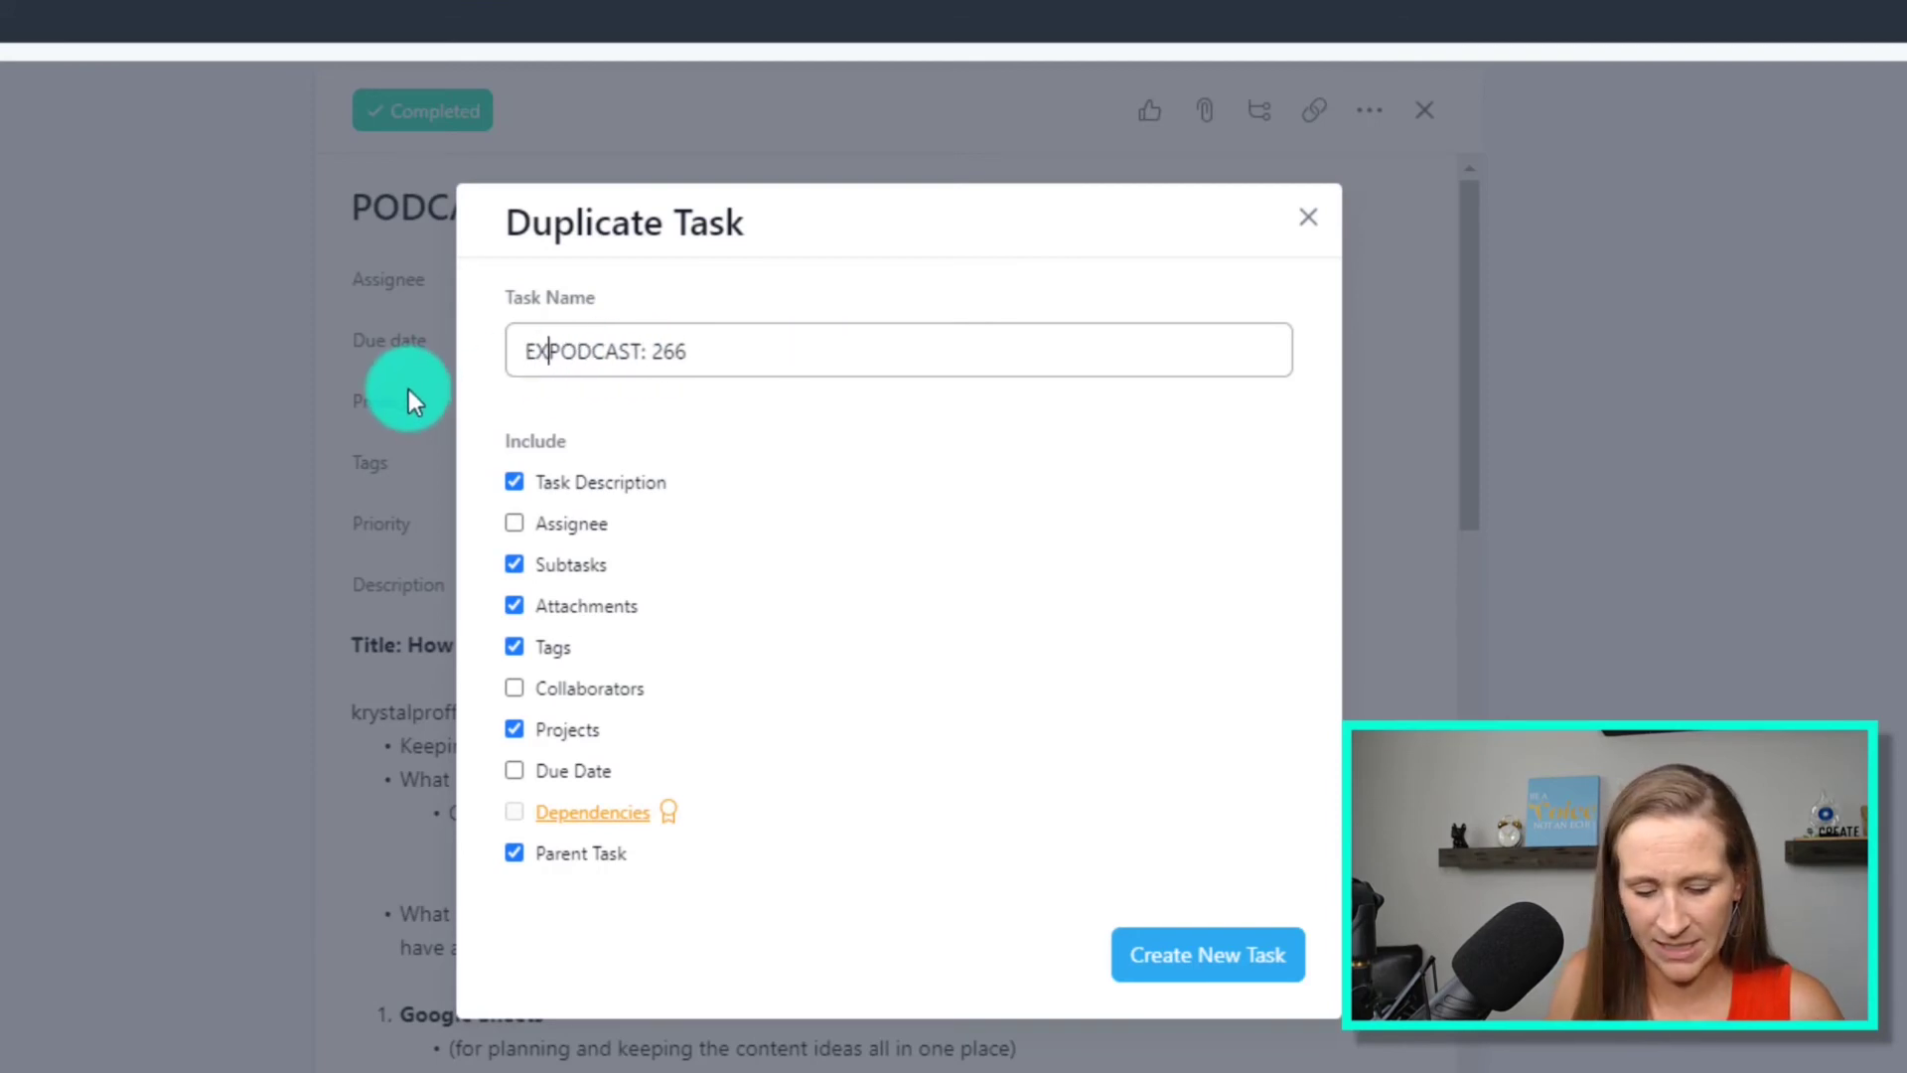
text(E:)
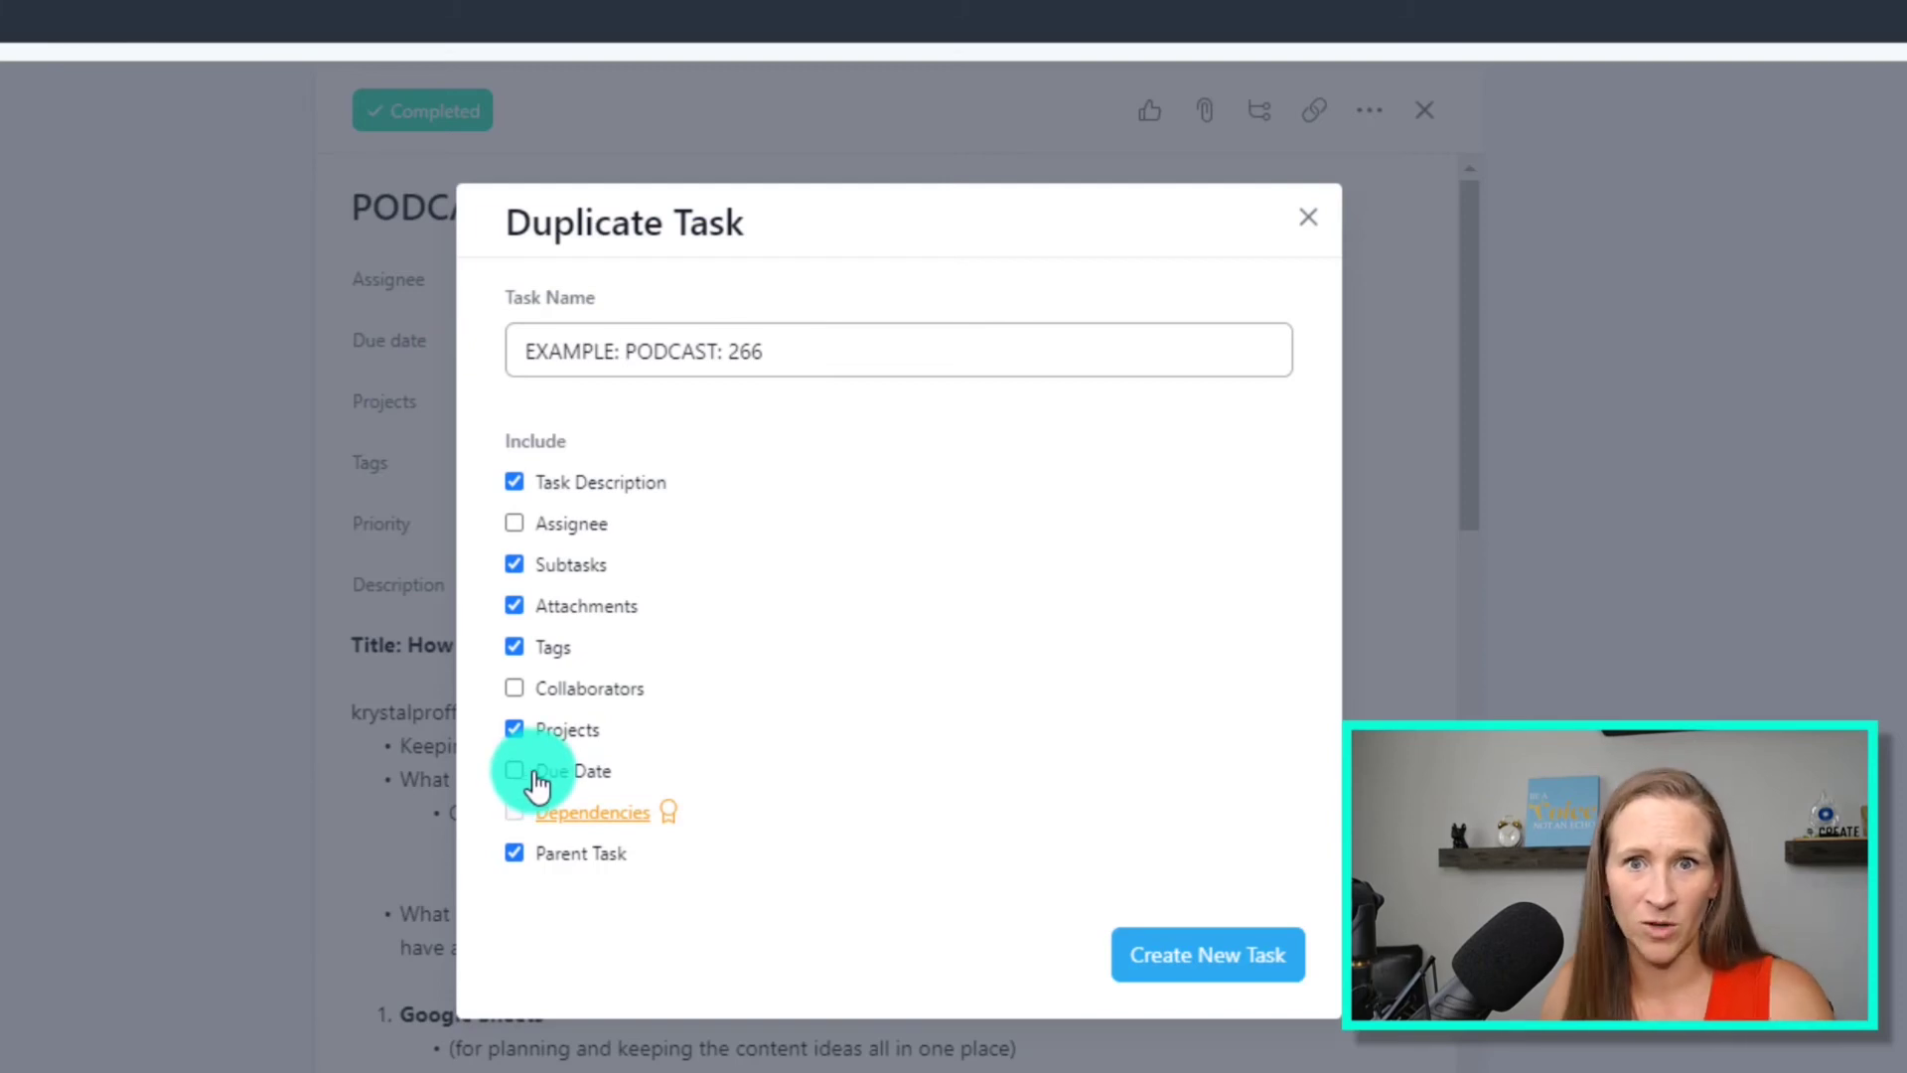
Exclude description and attachments, include assignee, and create the EXAMPLE: PODCAST: 266 copy.
click(514, 483)
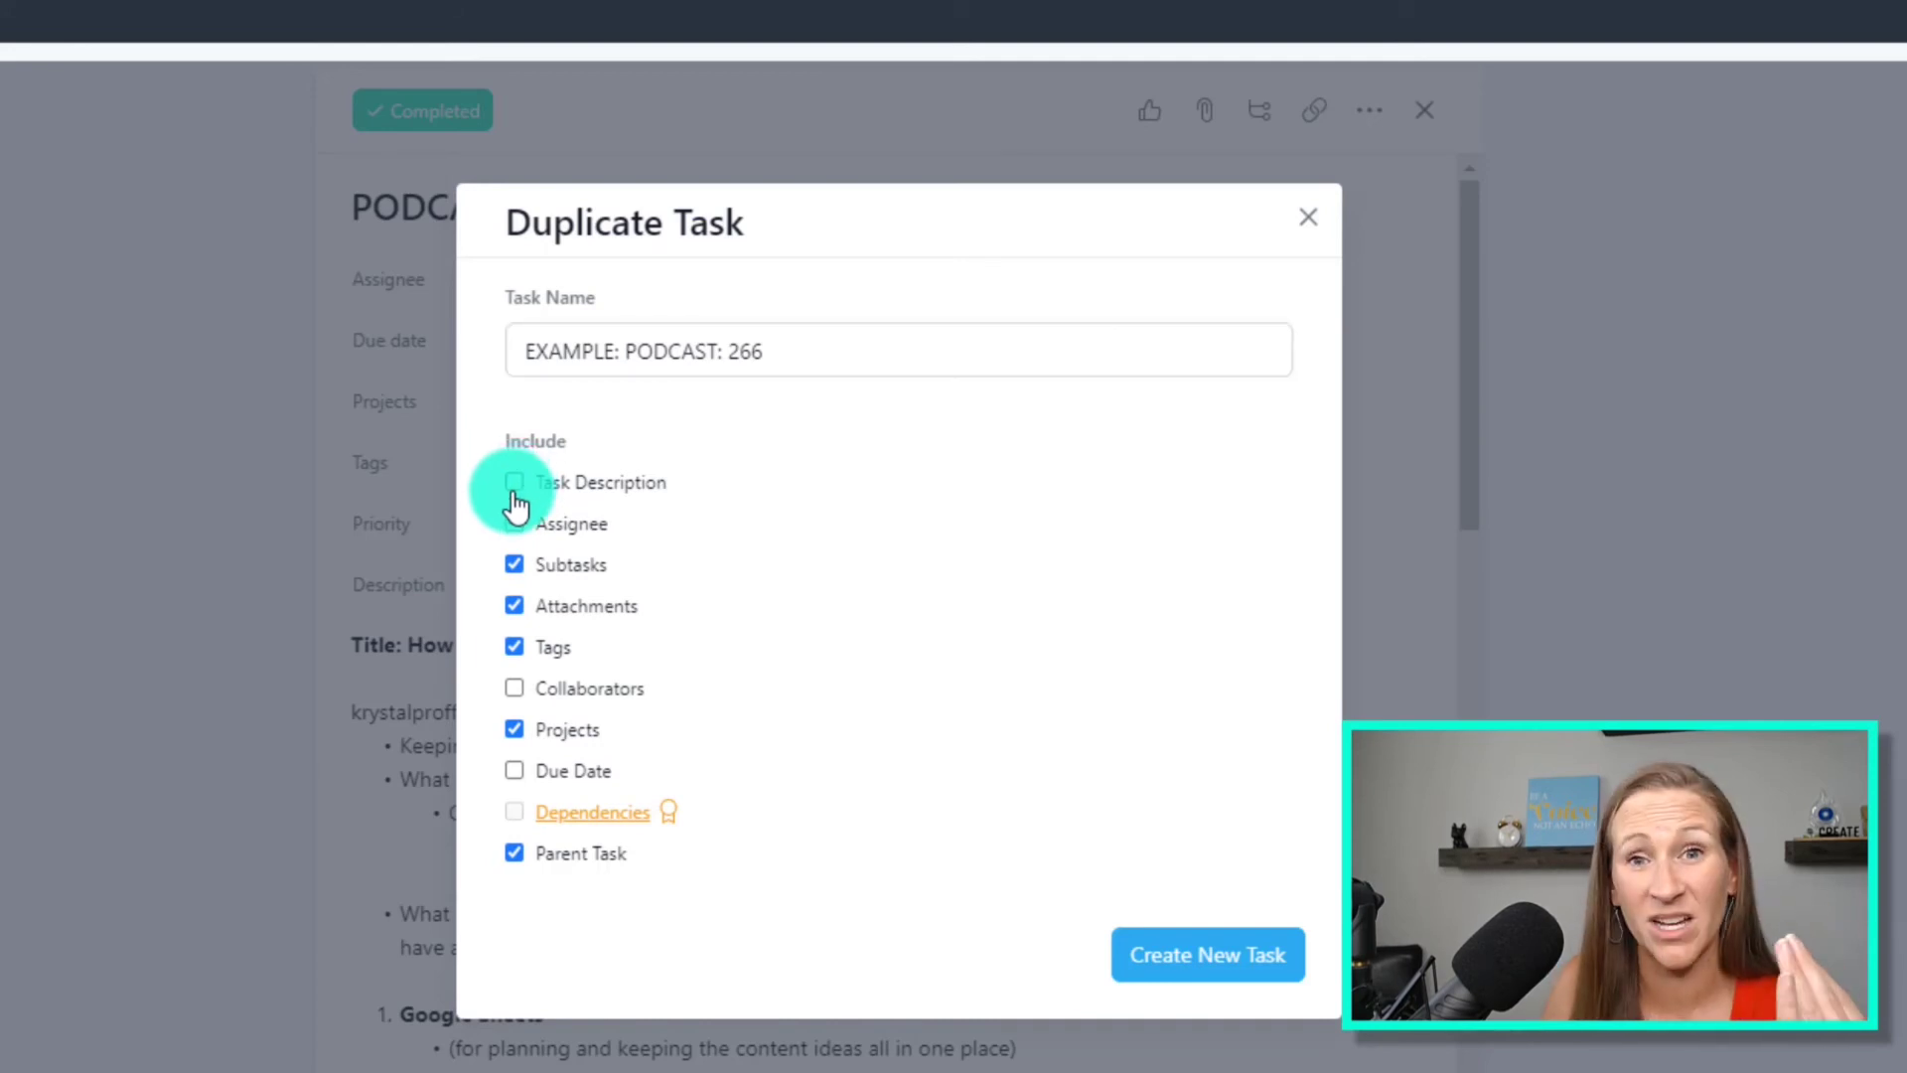
click(515, 524)
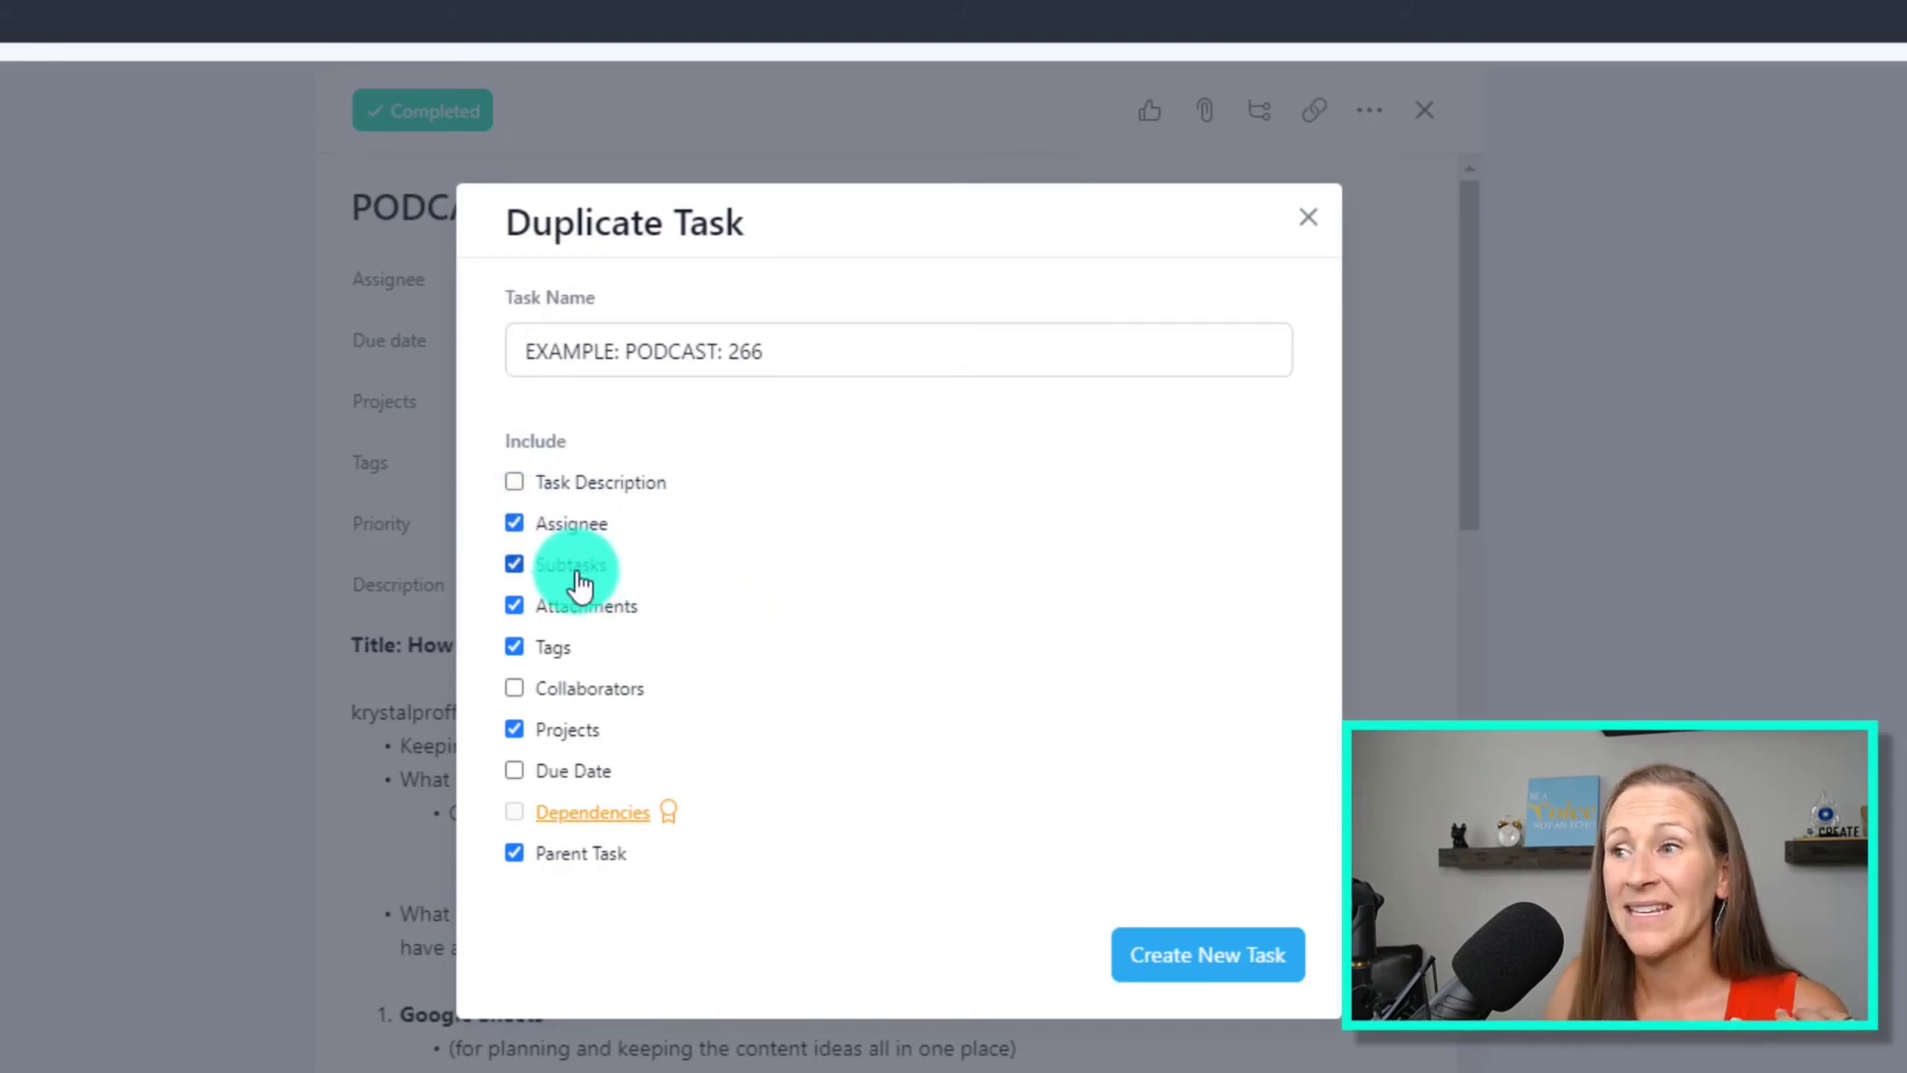
click(515, 606)
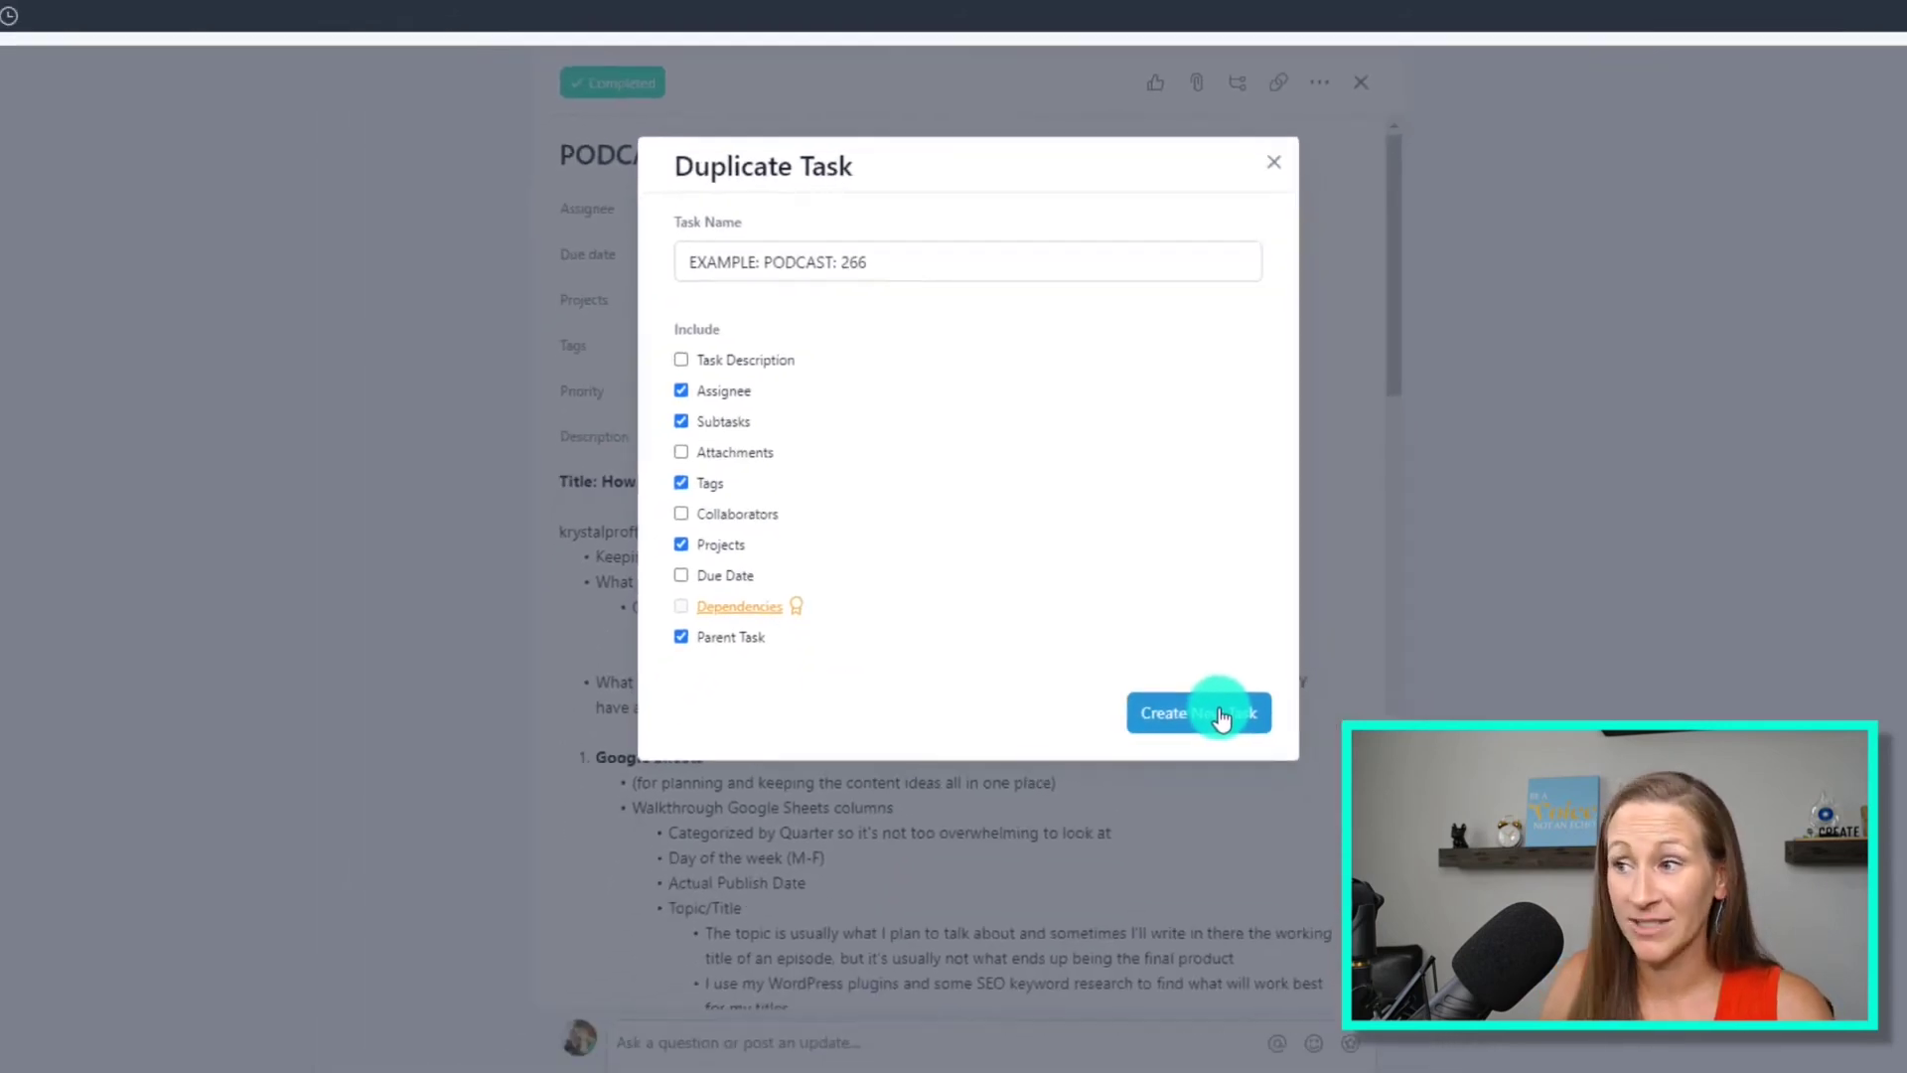
click(1222, 715)
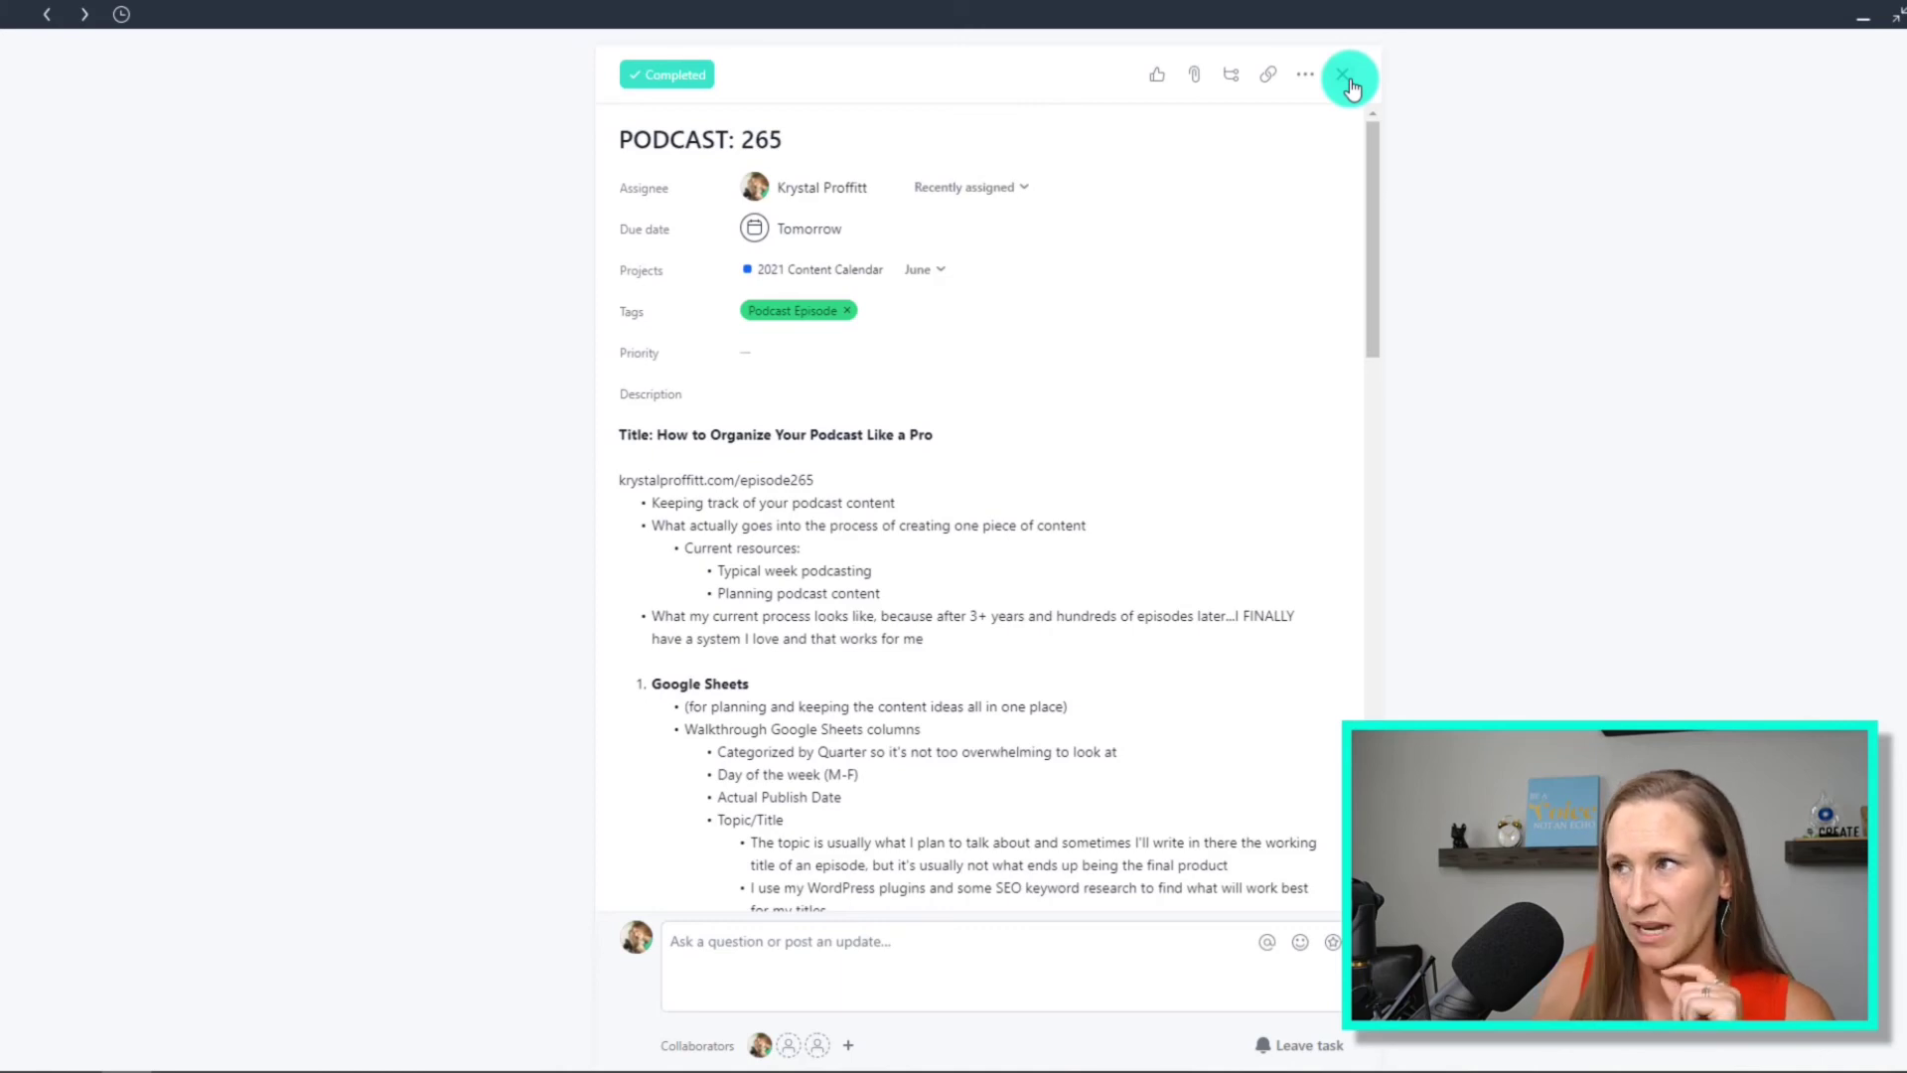
Close PODCAST: 265 and uncheck the Plan, Record, Edit, Publish and Promote subtasks of EXAMPLE: PODCAST: 266.
click(572, 462)
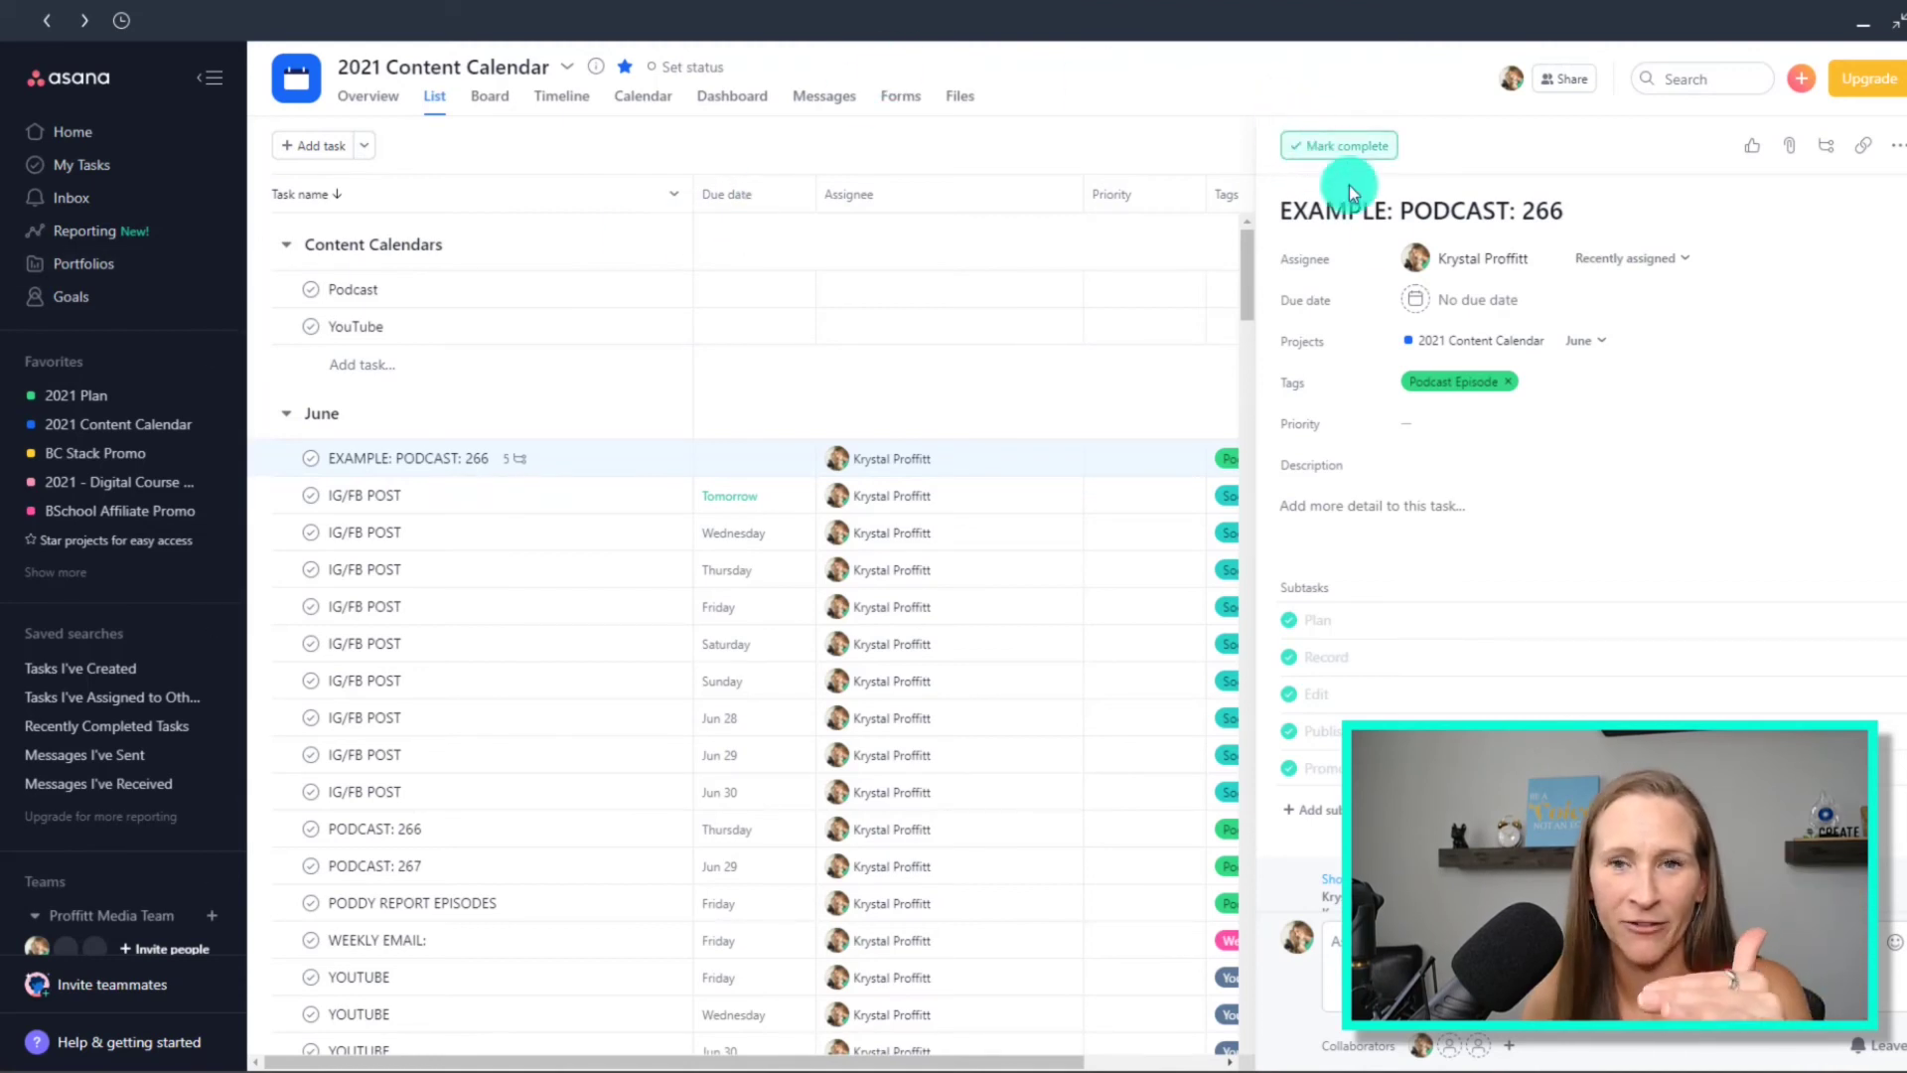
click(1288, 620)
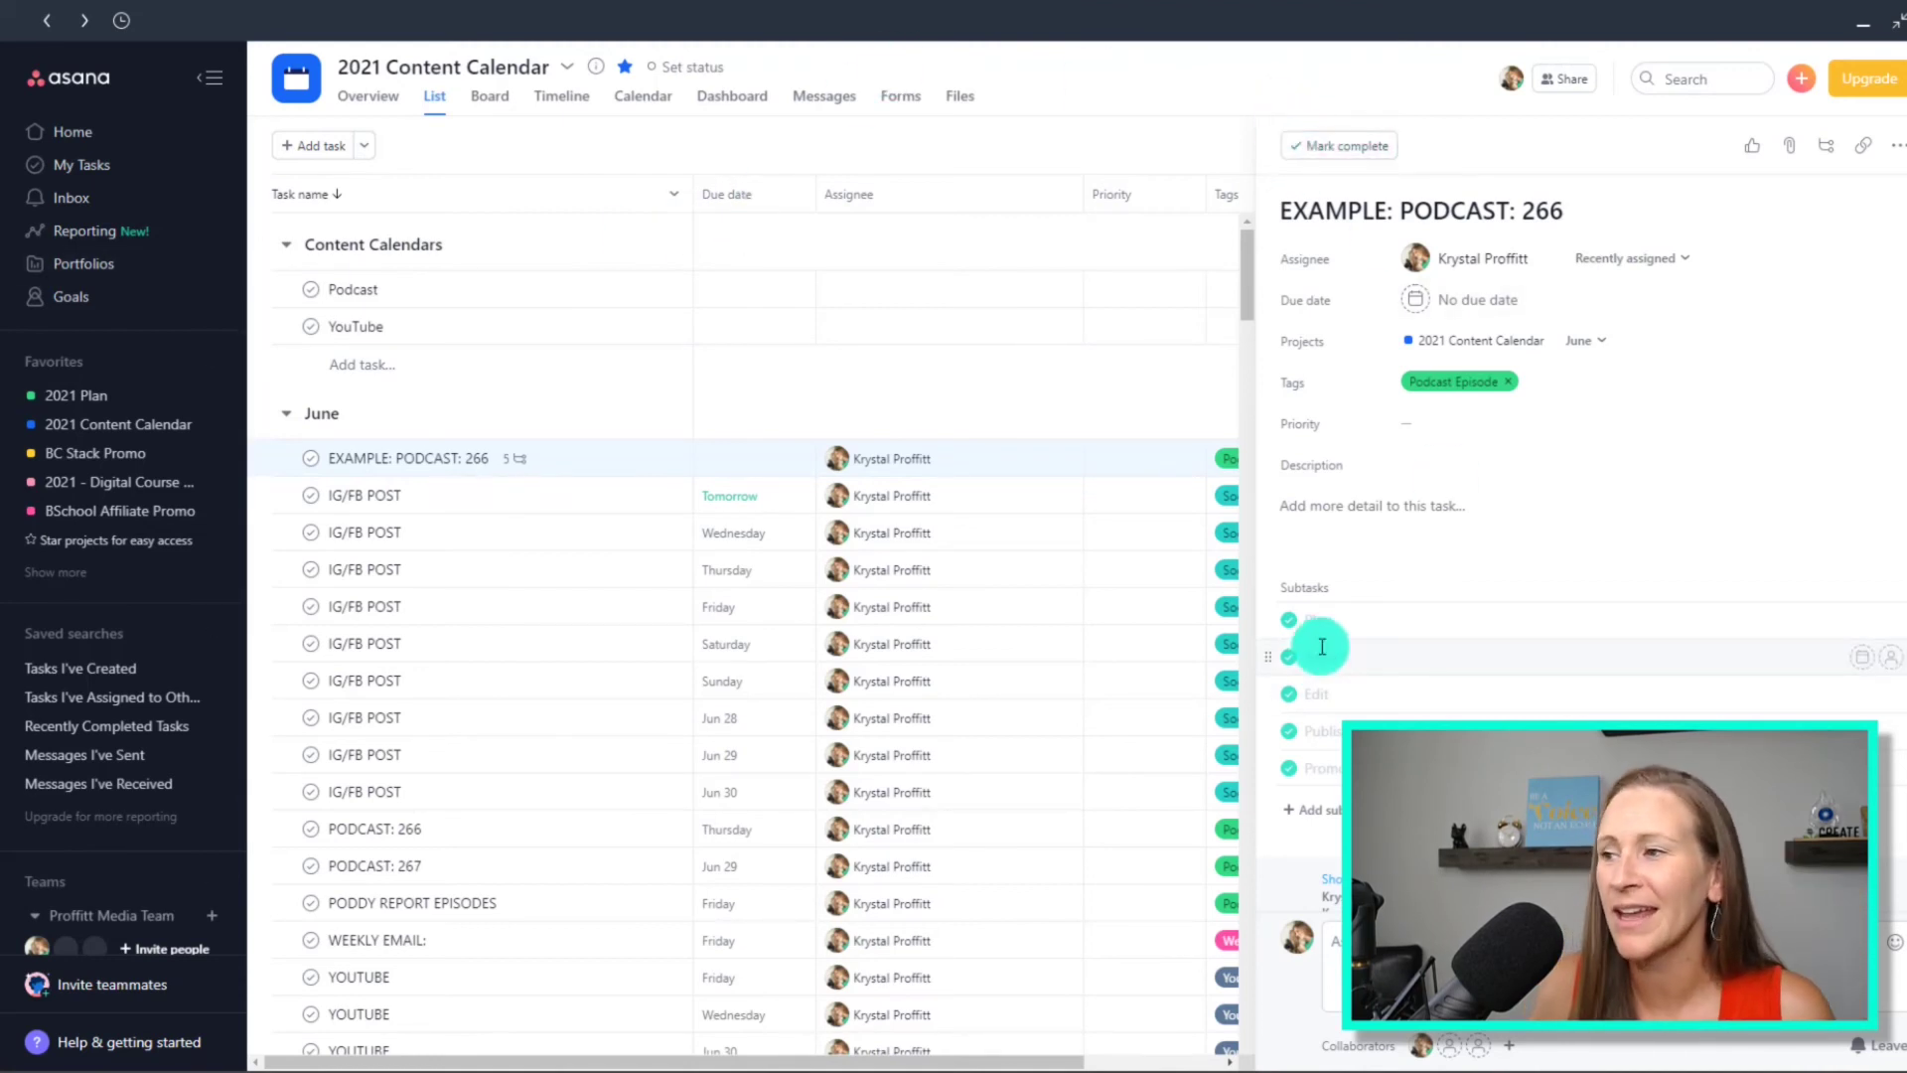
click(1289, 694)
click(1289, 731)
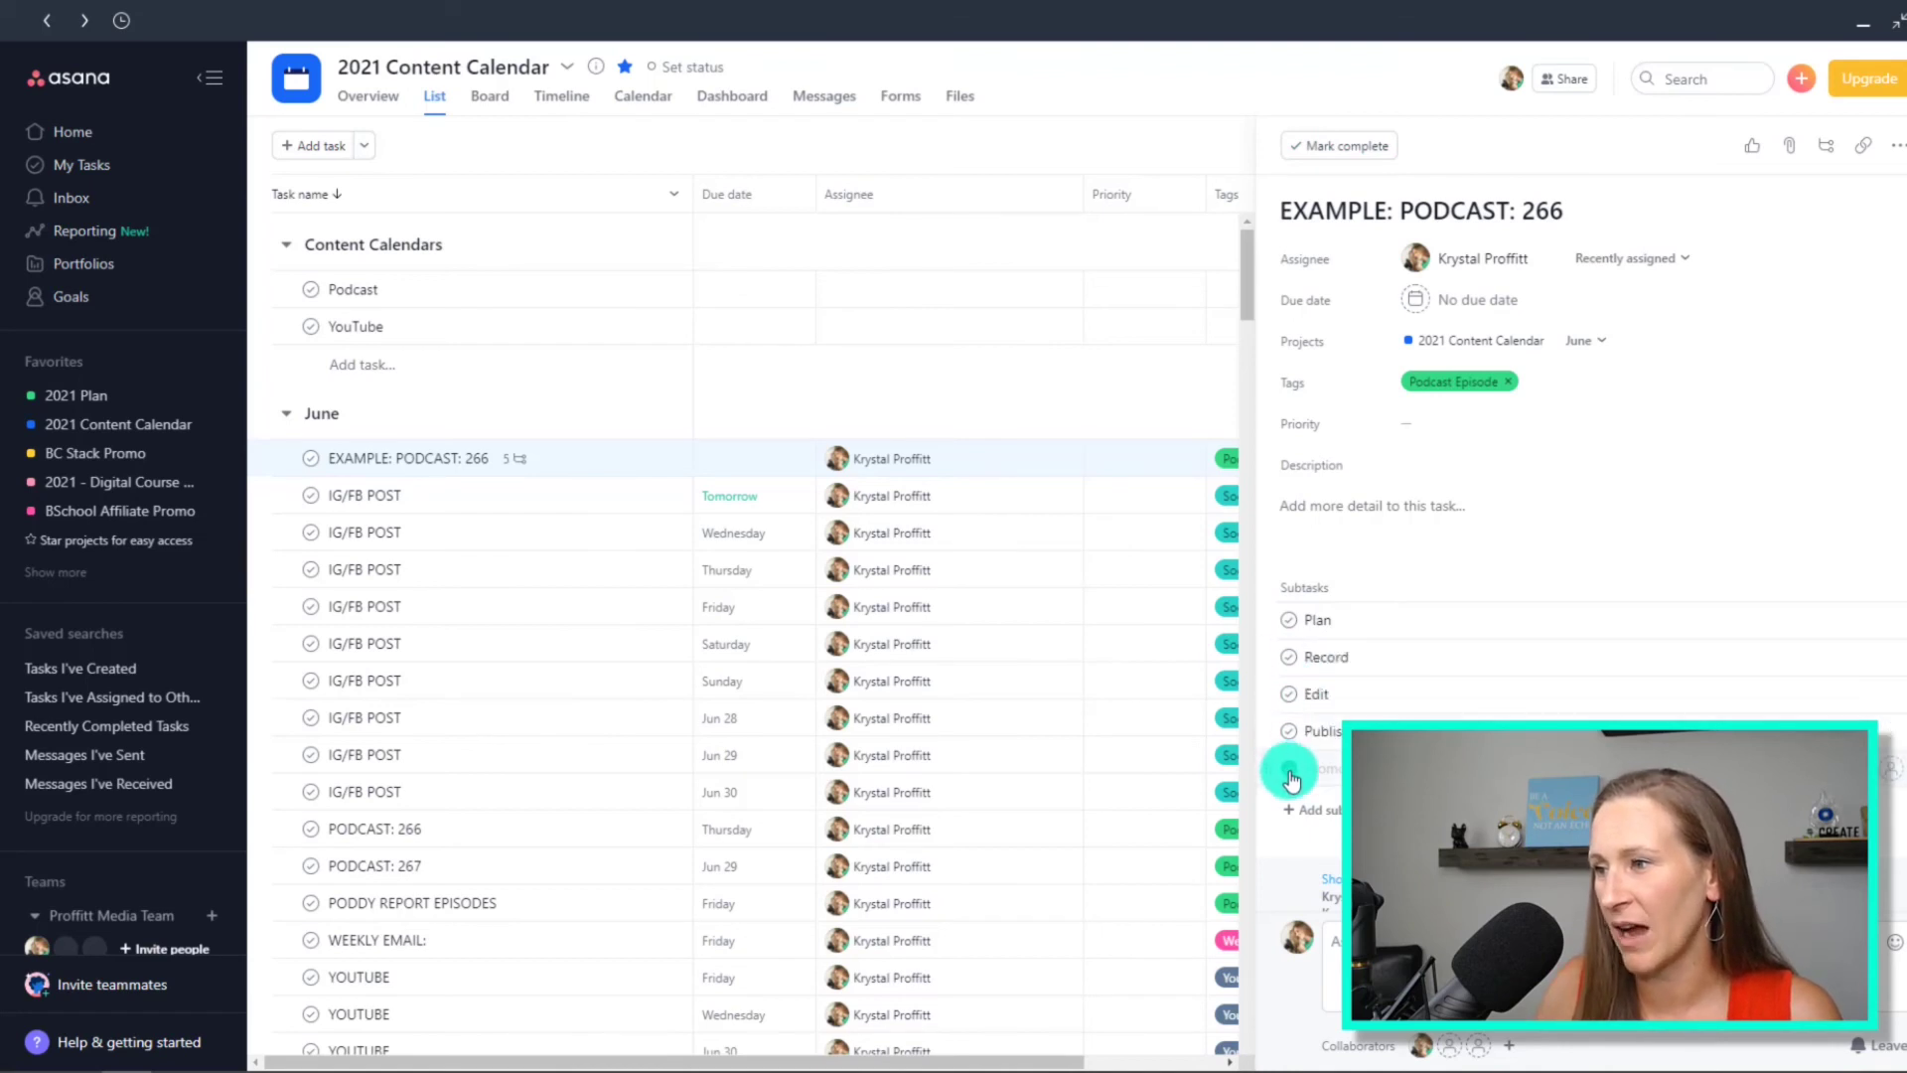
click(1289, 770)
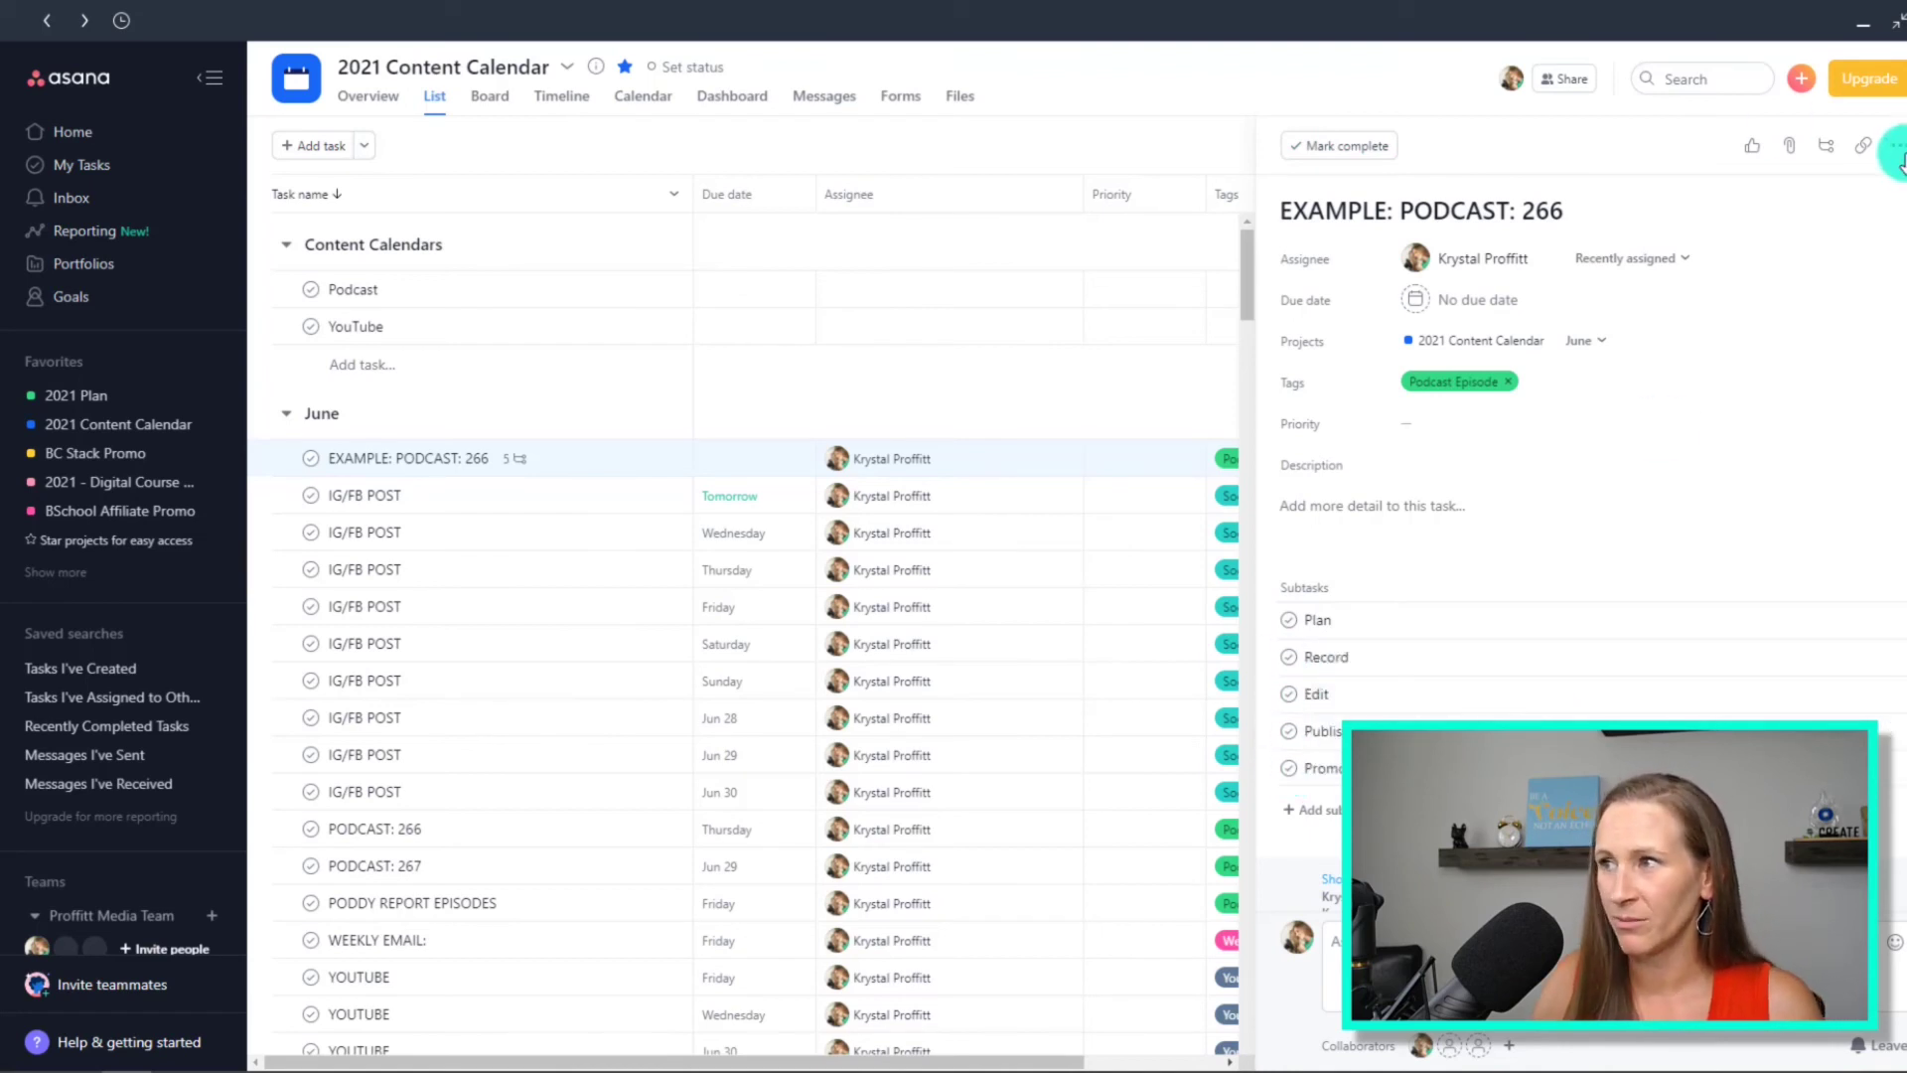